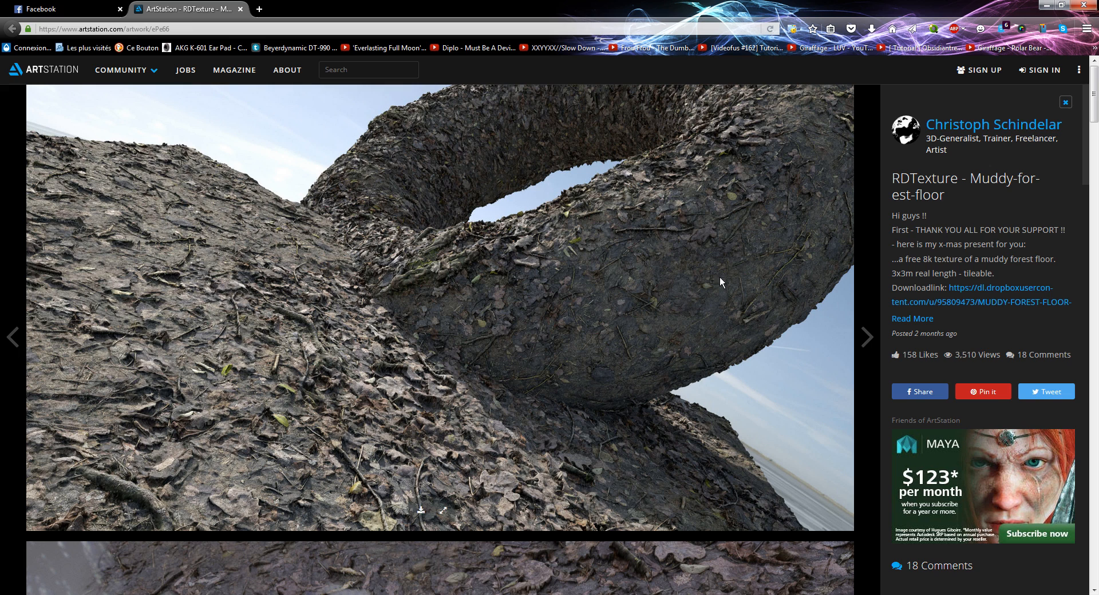
# Step: Look at the Facebook post linking to the 4K/8K texture, and return to the ArtStation page
pyautogui.click(126, 12)
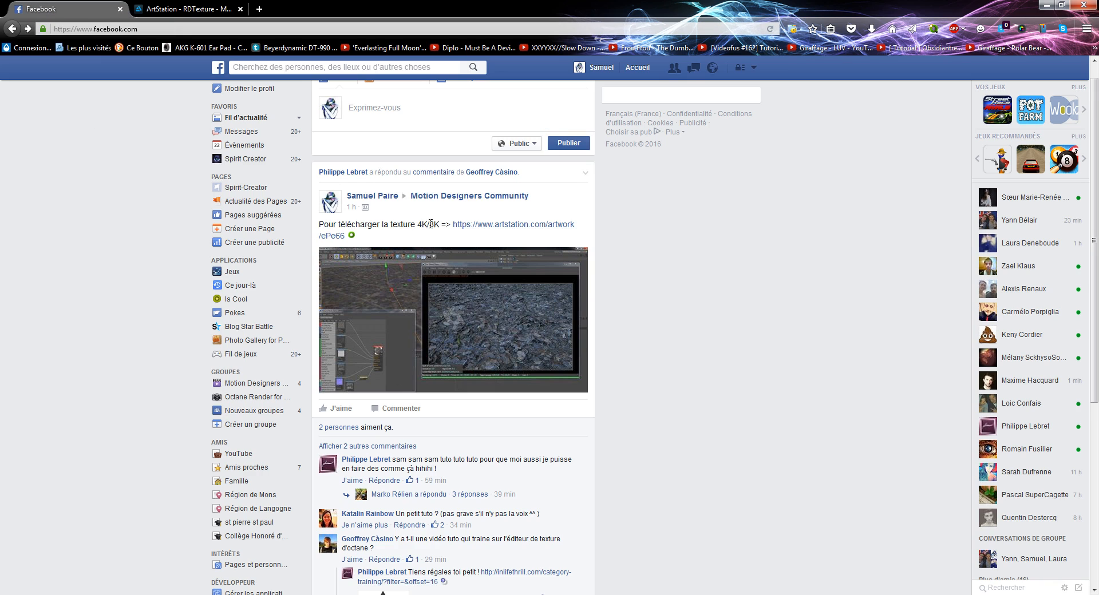
pyautogui.hotkey('ctrl', 'Tab')
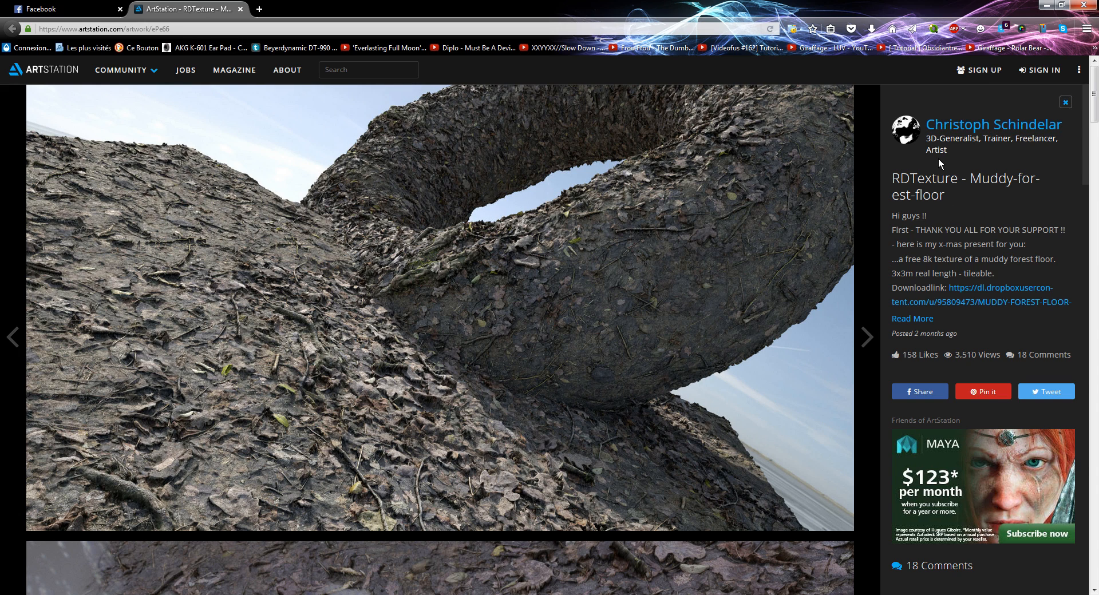
# Step: Search the web for "artstation reel displacmeent" in a separate page and check the first Real-Displacement-Textures result
pyautogui.click(260, 8)
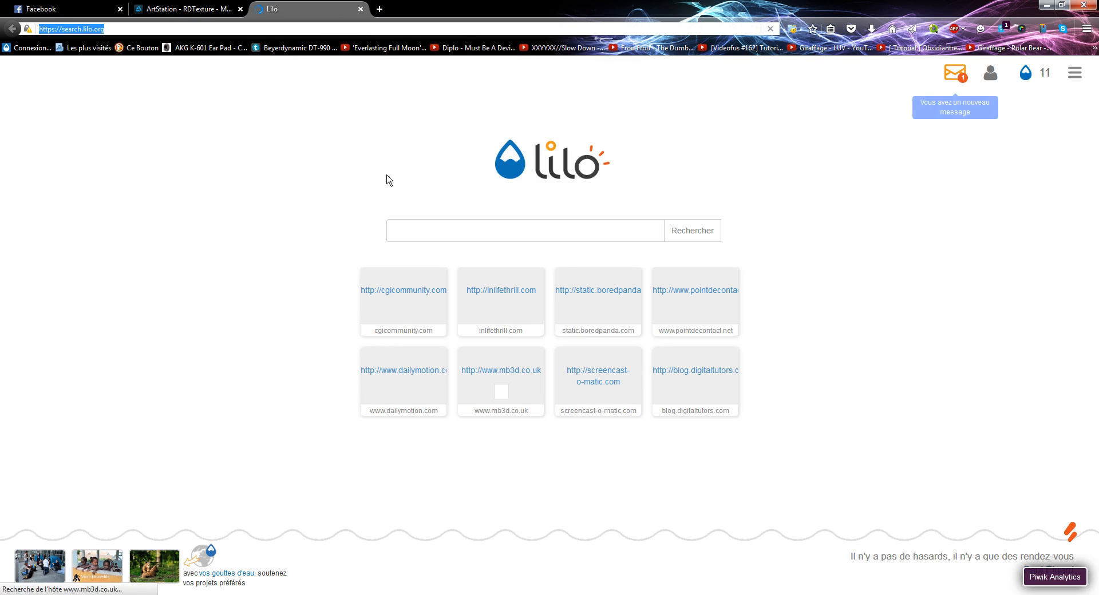
pyautogui.write('arts')
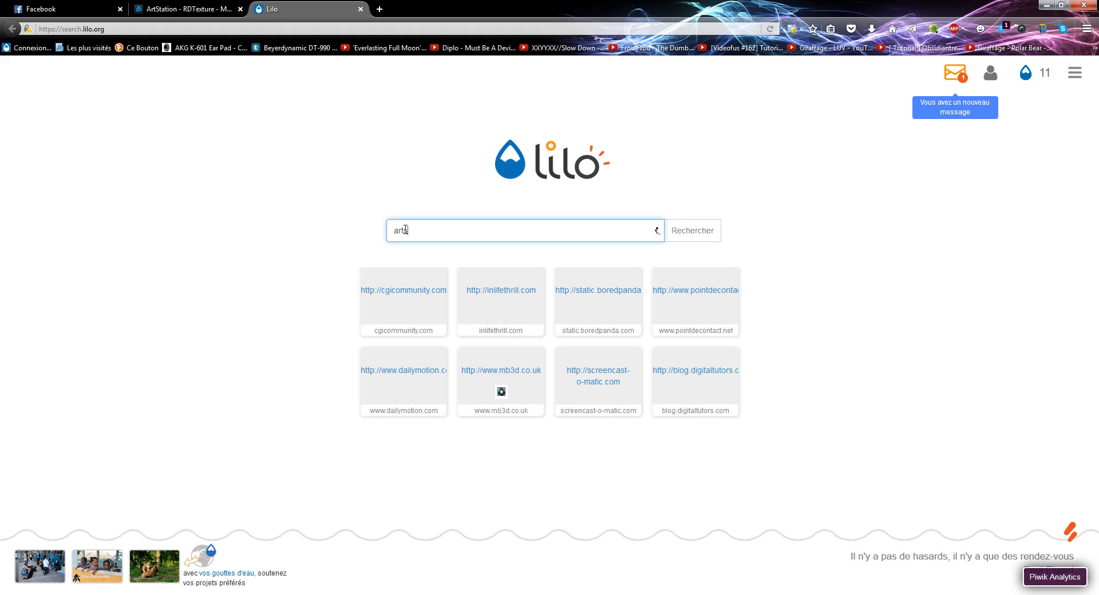
pyautogui.write('tation reel')
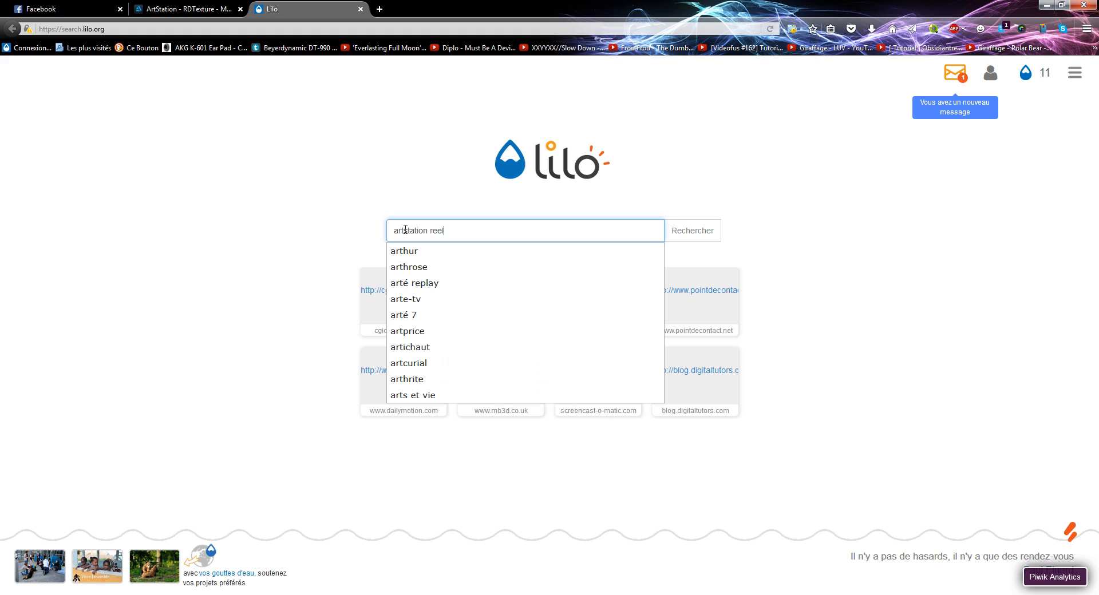
pyautogui.write(' displacmeent')
pyautogui.press('Return')
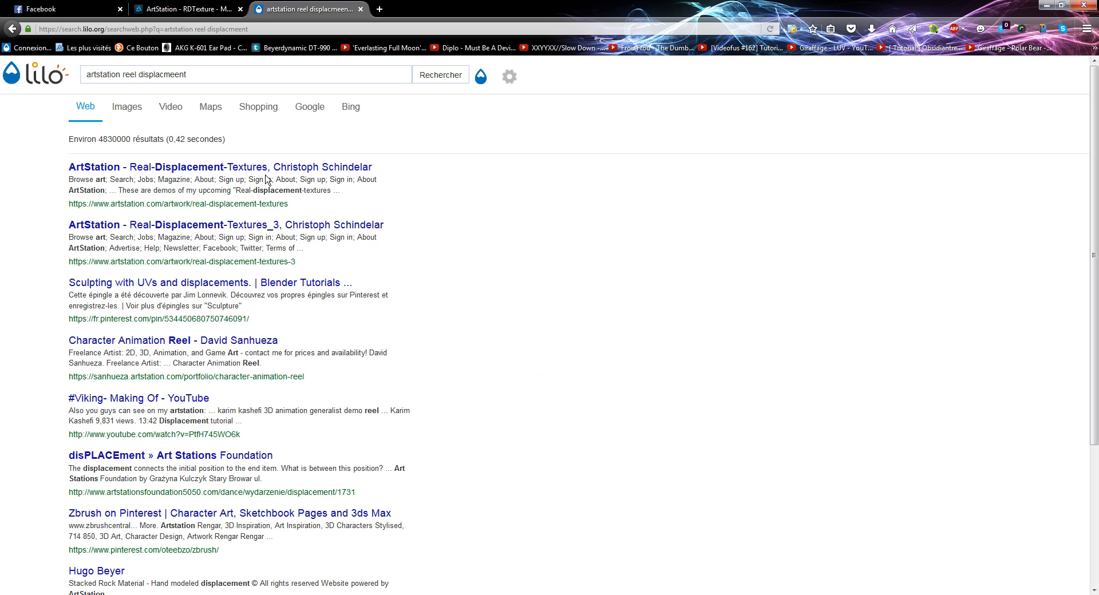
pyautogui.click(245, 172)
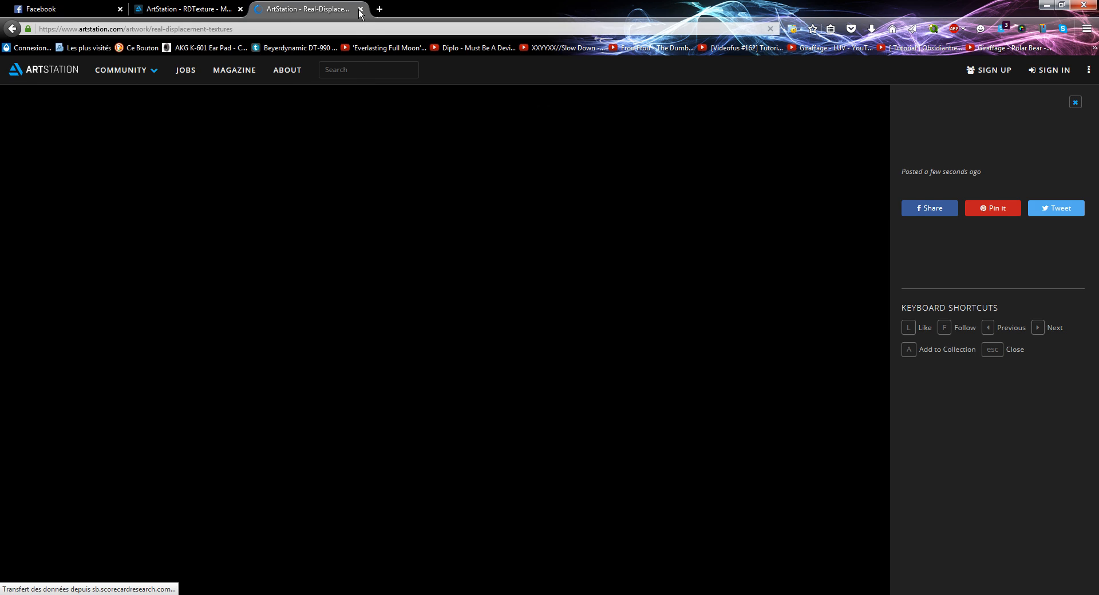
pyautogui.click(360, 10)
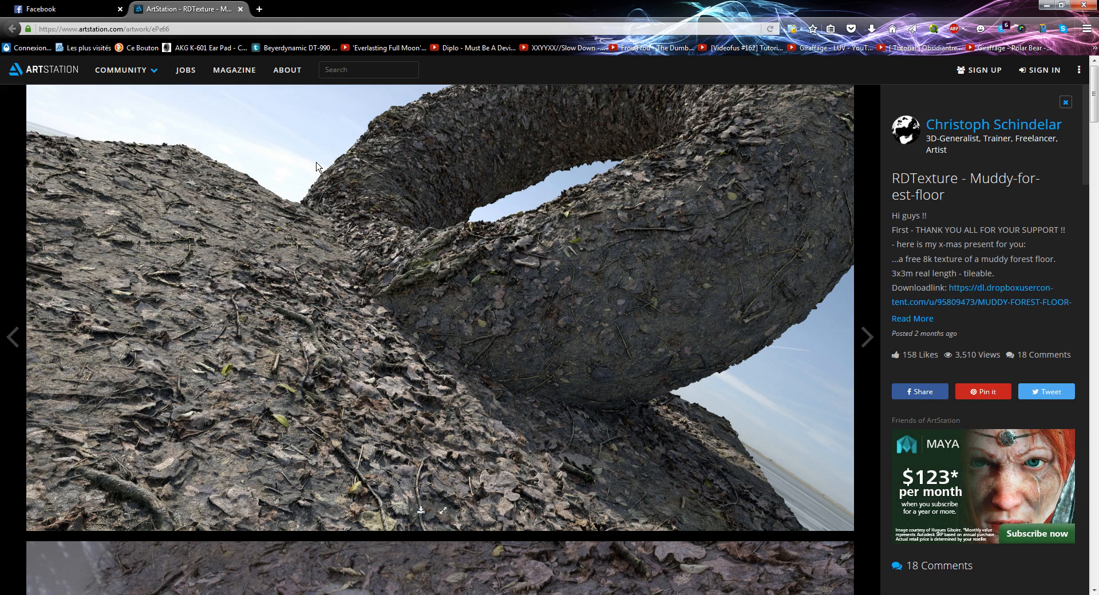
# Step: Browse the artist's ArtStation portfolio and reopen the RDTexture - Muddy-forest-floor artwork
pyautogui.click(950, 127)
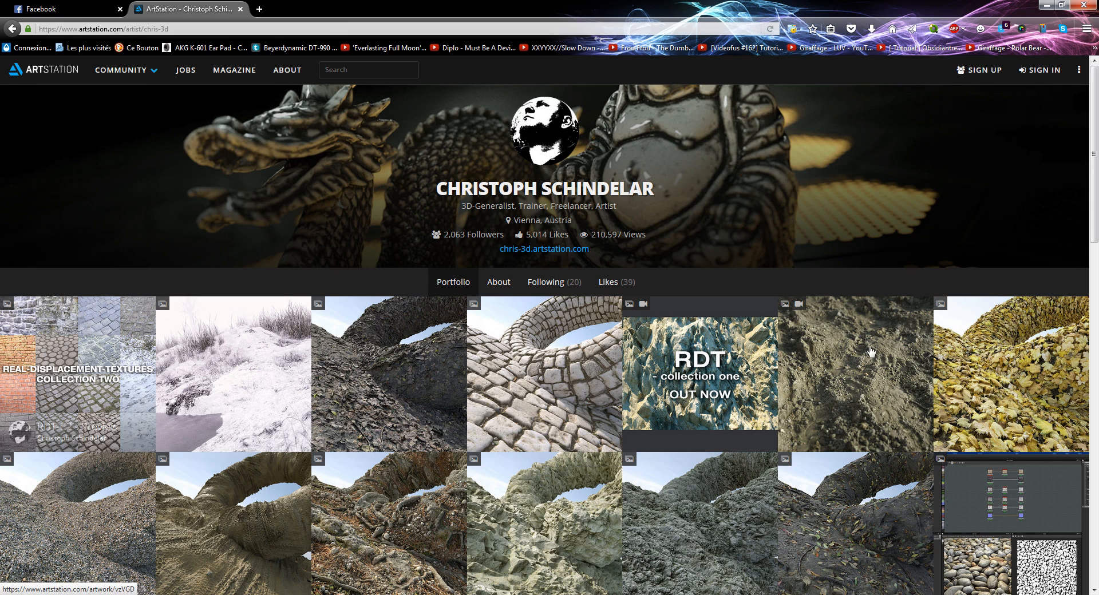
pyautogui.moveTo(1094, 149); pyautogui.dragTo(1079, 178)
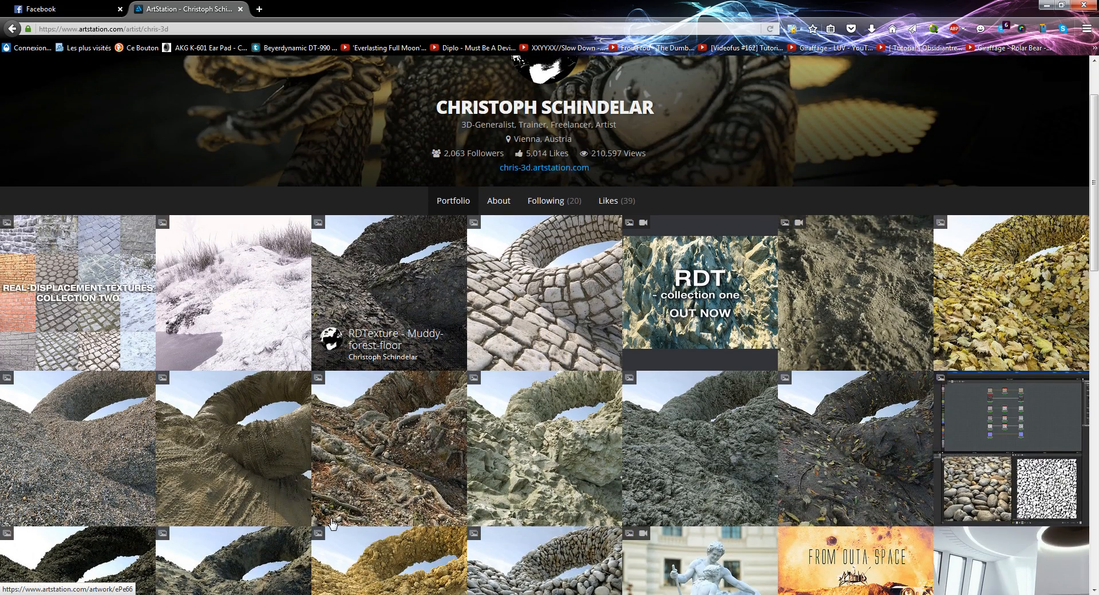
pyautogui.click(404, 267)
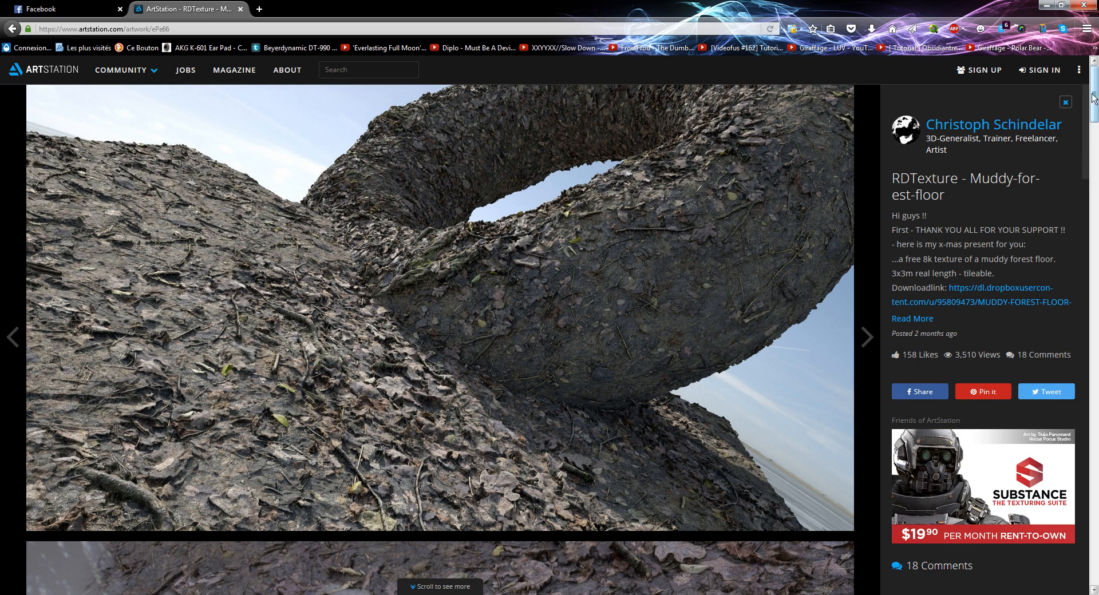
pyautogui.moveTo(1093, 95); pyautogui.dragTo(1093, 80)
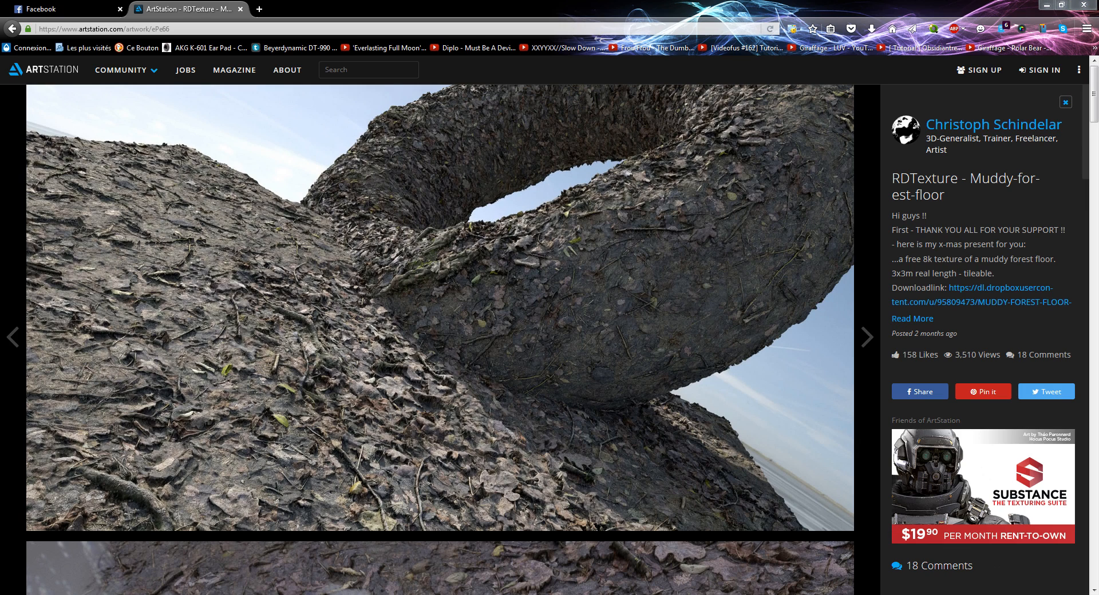
# Step: Examine the texture maps in the MUDDY-FOREST-FLOOR-01_300x6cm folder, including the 4K and 8K depth files
pyautogui.click(915, 592)
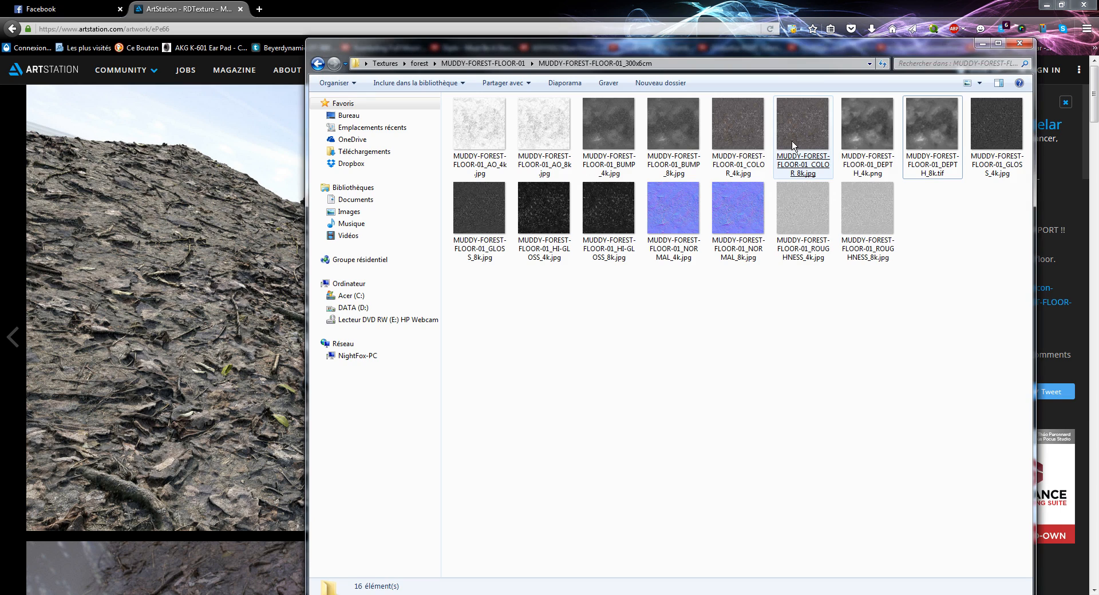
pyautogui.moveTo(785, 51); pyautogui.dragTo(556, 34)
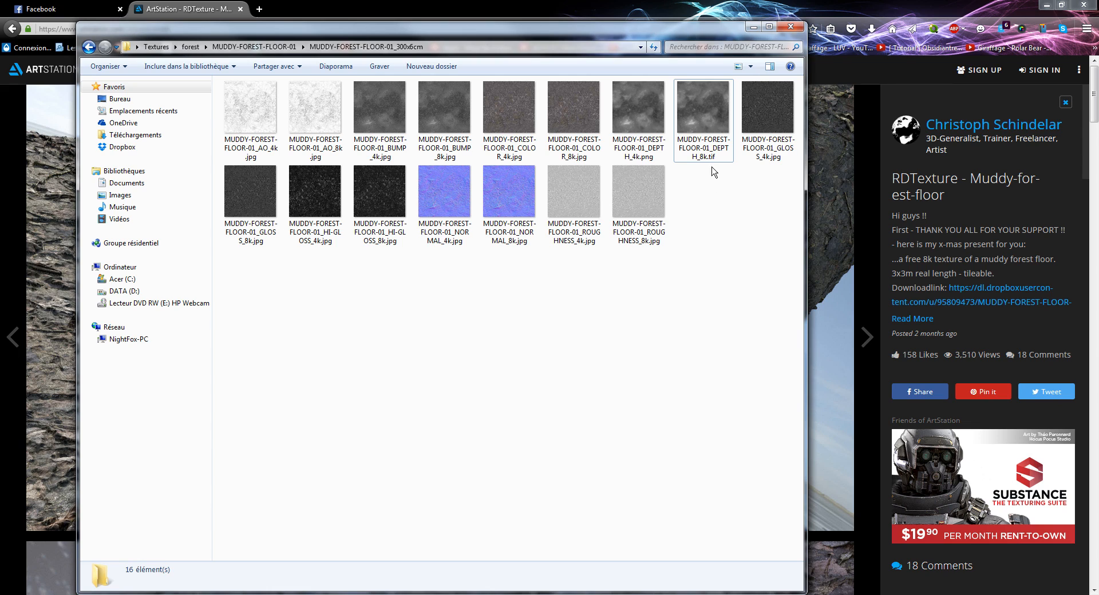
pyautogui.doubleClick(656, 166)
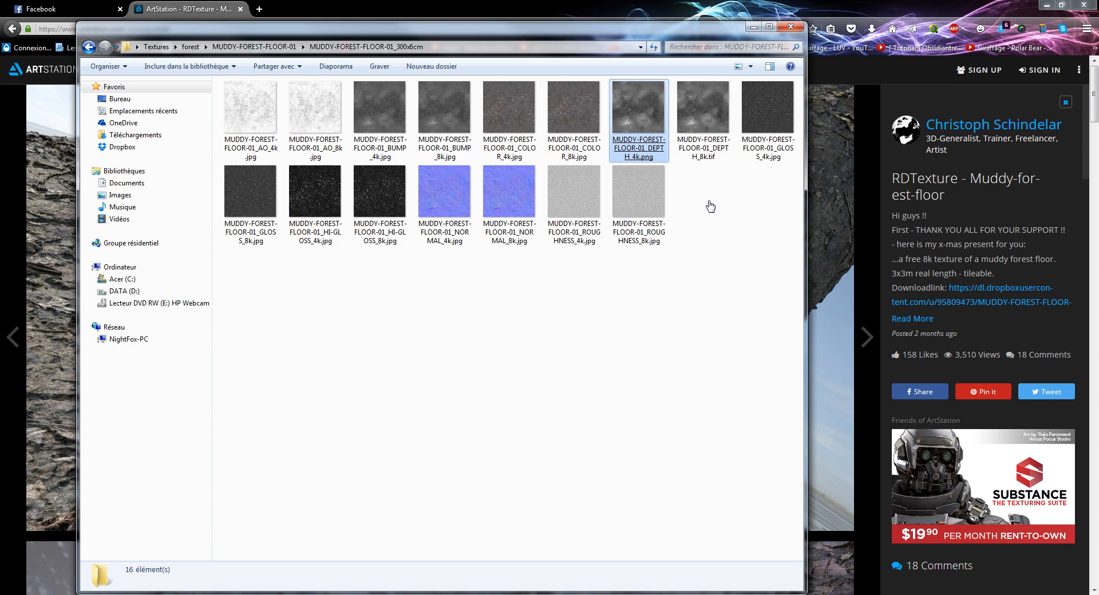
pyautogui.click(707, 278)
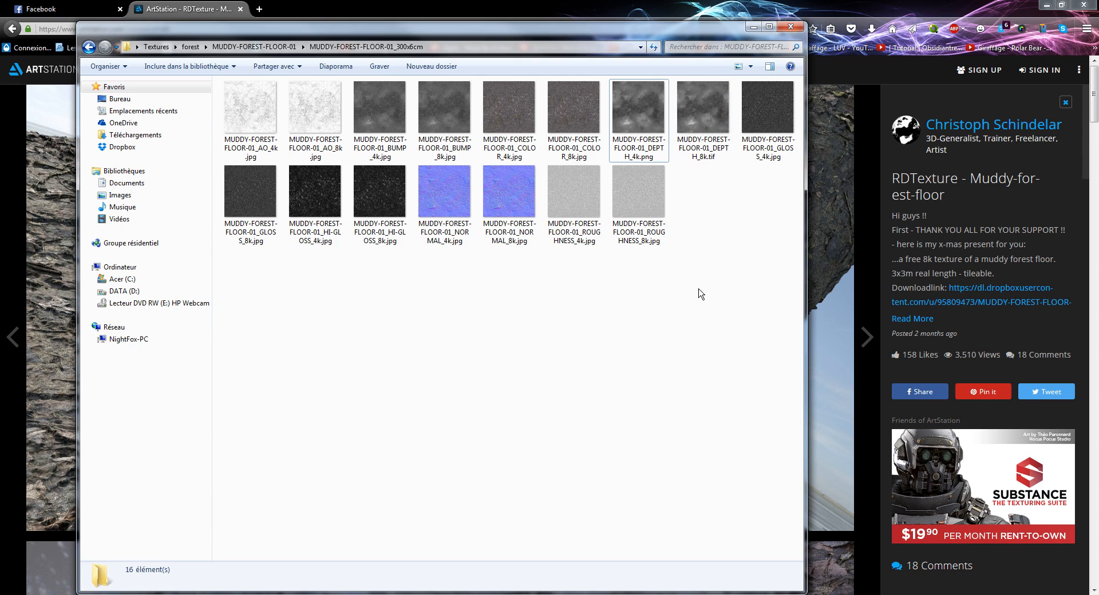
pyautogui.click(704, 130)
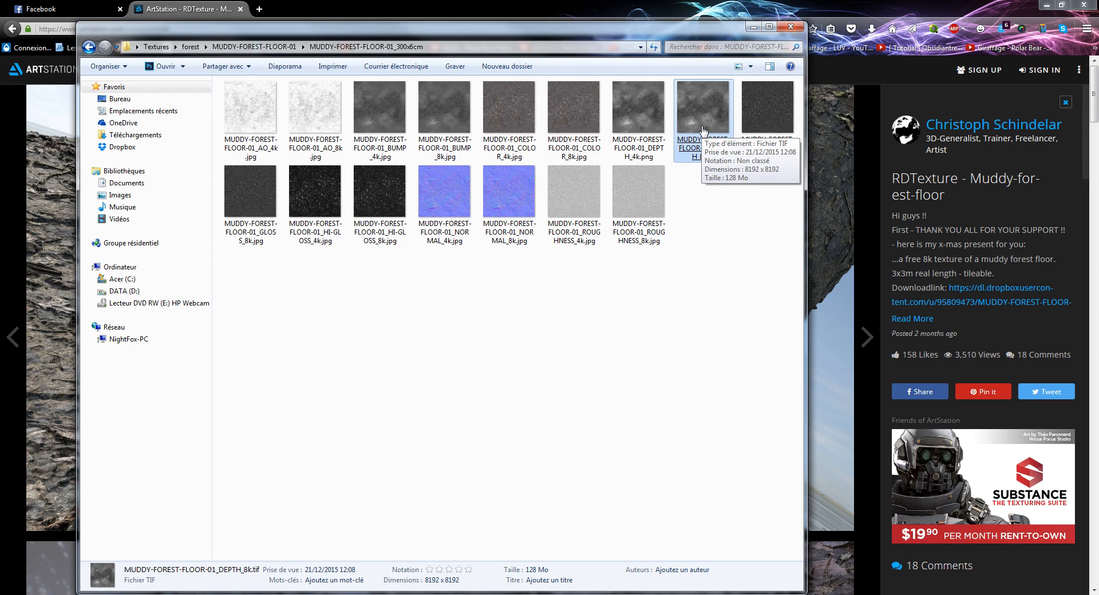
pyautogui.click(707, 246)
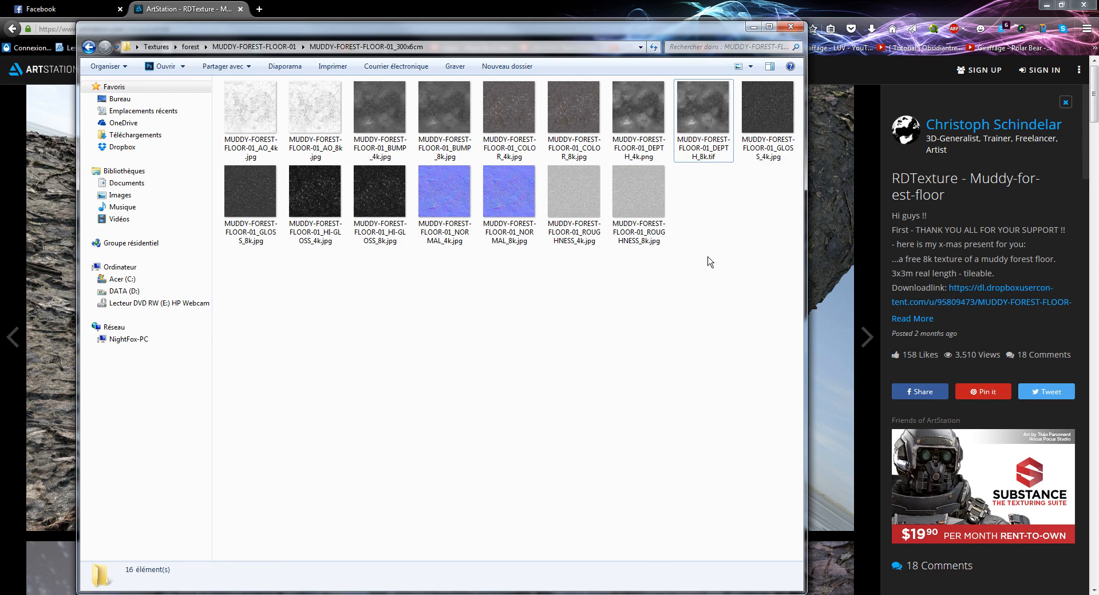
pyautogui.moveTo(724, 29); pyautogui.dragTo(1098, 30)
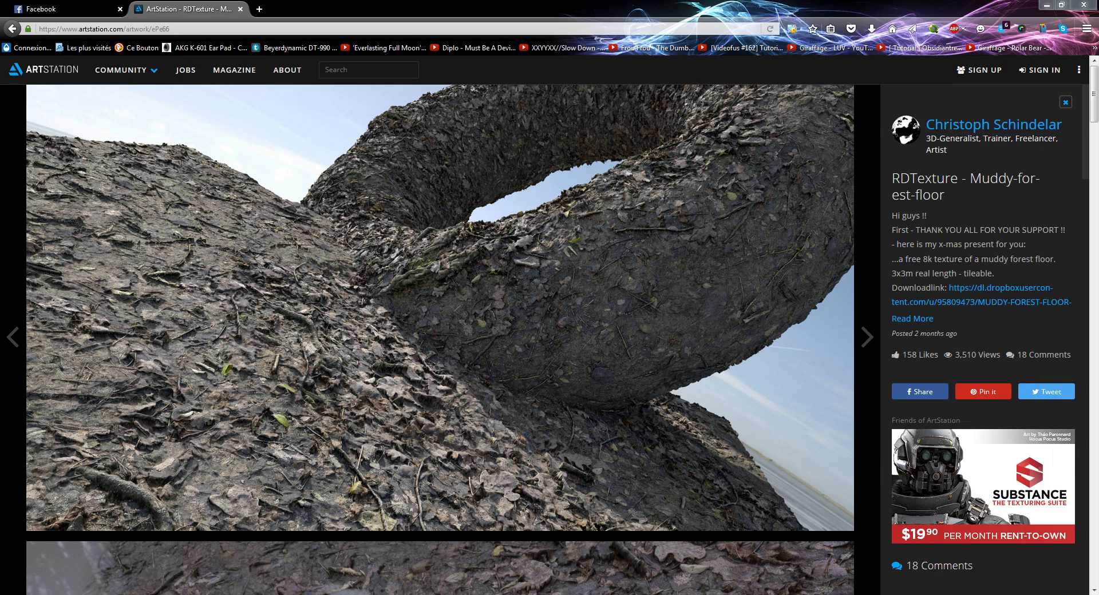
# Step: View the neighbouring RDT - collection-two - preview artwork and go back to the muddy forest floor one
pyautogui.moveTo(538, 513)
pyautogui.click(867, 336)
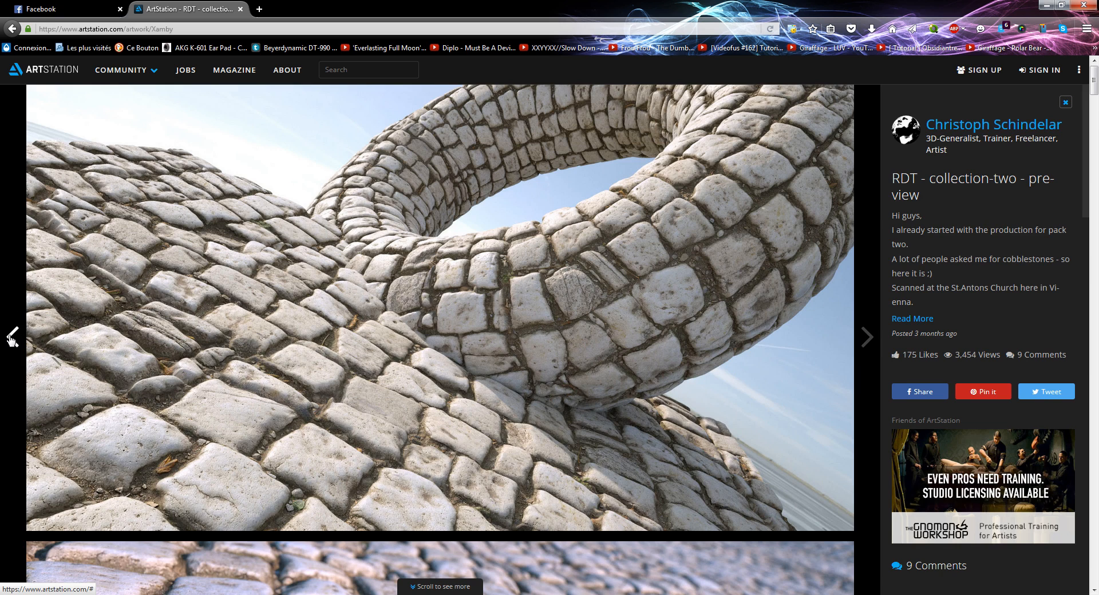
pyautogui.click(12, 338)
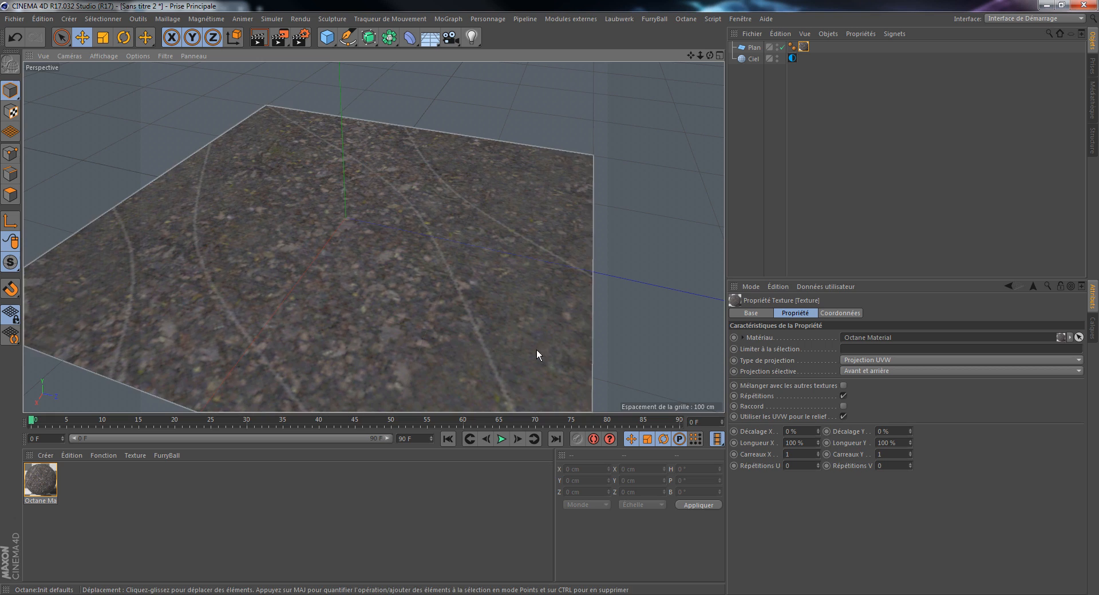
# Step: Switch to Cinema 4D and render the forest-floor plane in the Octane Live Viewer from a low perspective angle
pyautogui.moveTo(710, 56); pyautogui.dragTo(756, 50)
pyautogui.keyDown('alt'); pyautogui.moveTo(507, 205); pyautogui.dragTo(458, 239); pyautogui.keyUp('alt')
pyautogui.scroll(5, 450, 172)
pyautogui.scroll(-6, 459, 208)
pyautogui.scroll(6, 458, 238)
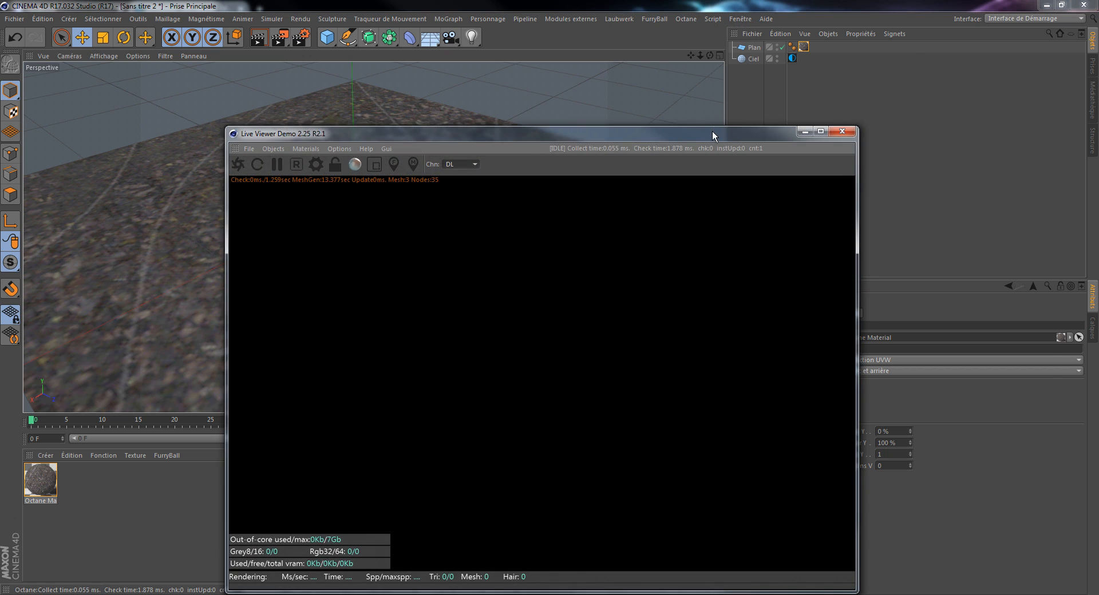
pyautogui.moveTo(712, 132); pyautogui.dragTo(906, 112)
pyautogui.click(433, 144)
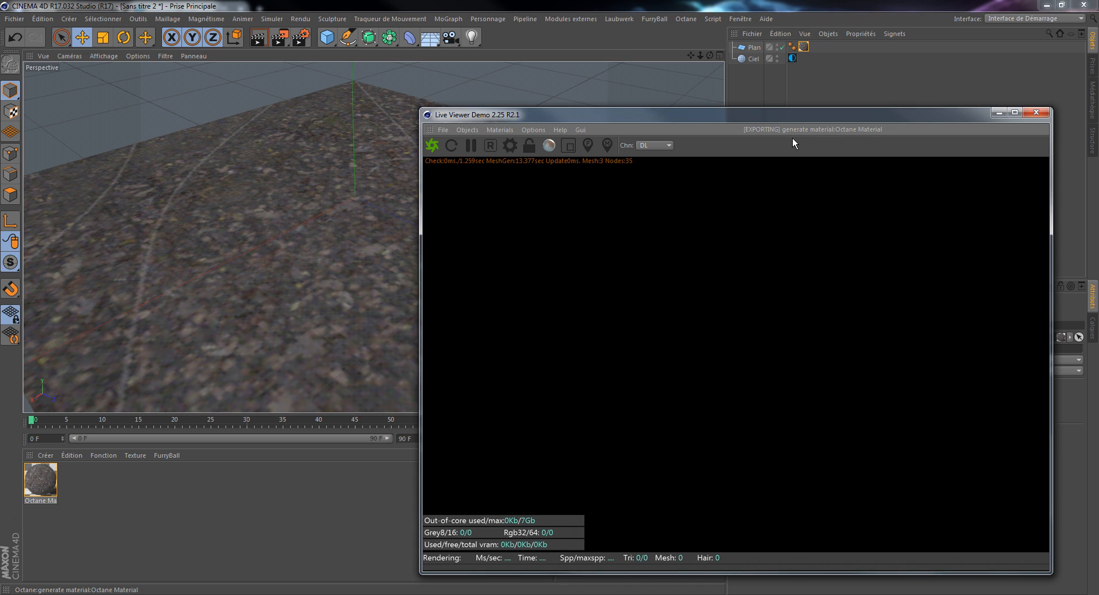
pyautogui.moveTo(845, 119); pyautogui.dragTo(813, 100)
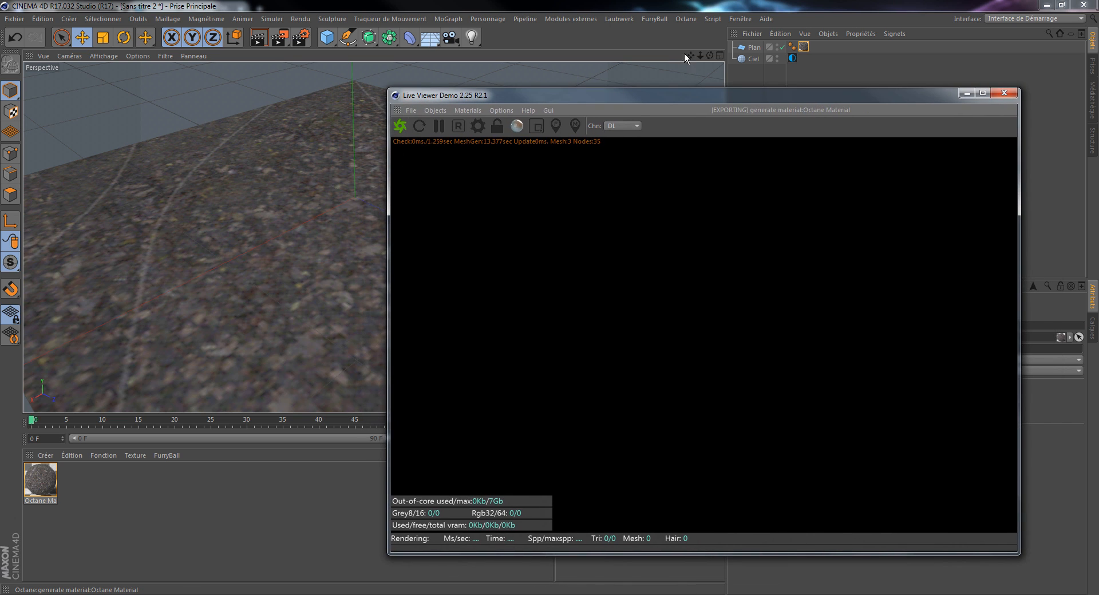
pyautogui.moveTo(689, 55); pyautogui.dragTo(624, 57)
pyautogui.moveTo(710, 57); pyautogui.dragTo(709, 53)
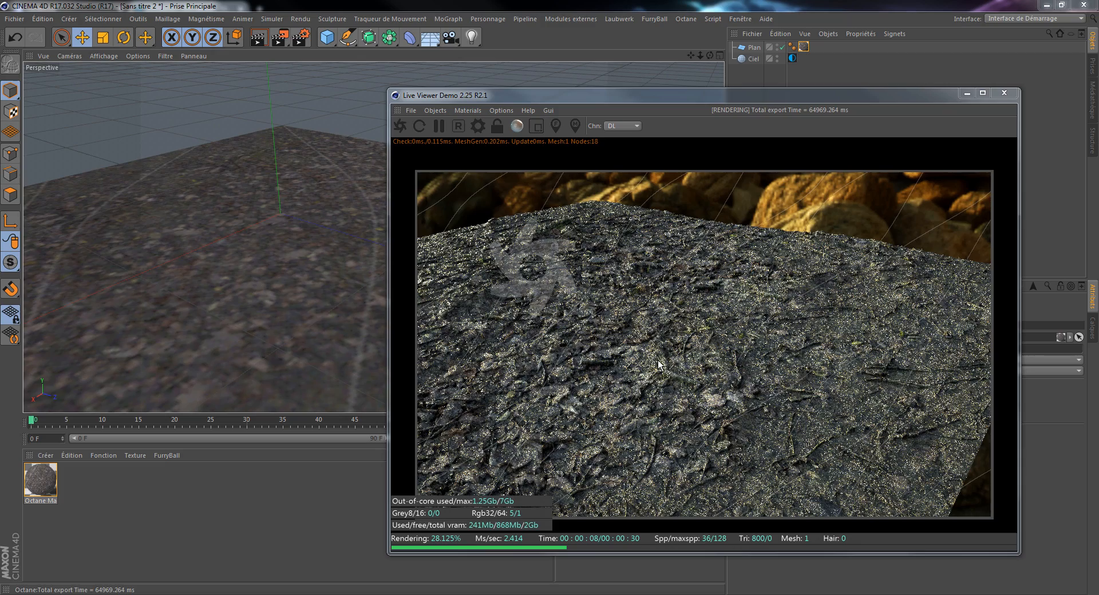
pyautogui.click(331, 277)
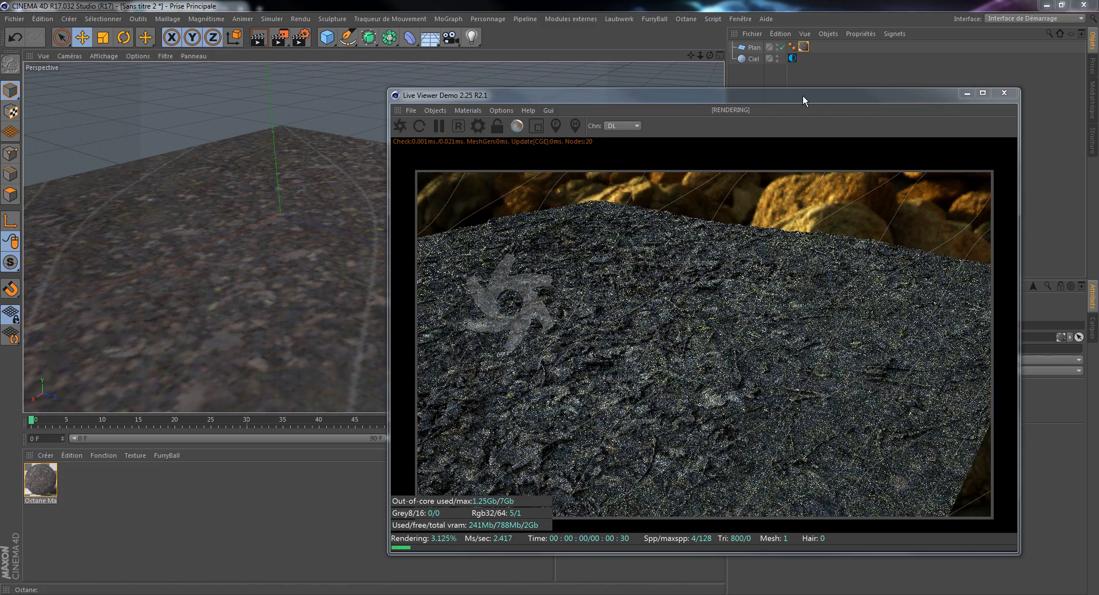
# Step: Clear the texture from the sky object's environment tag and set its Power to 1
pyautogui.moveTo(803, 95); pyautogui.dragTo(565, 79)
pyautogui.click(793, 58)
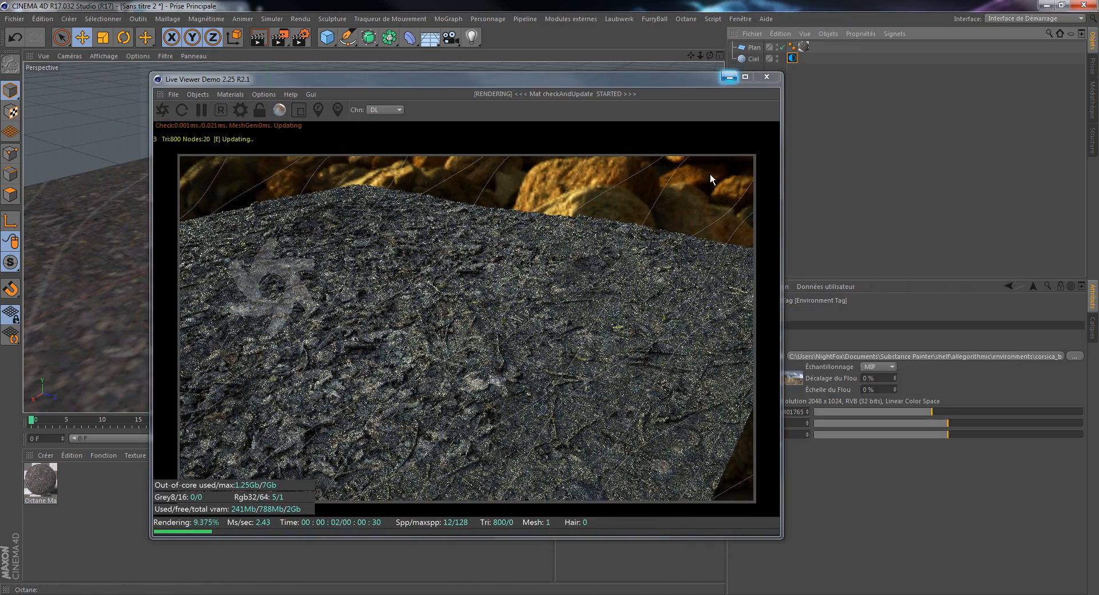
pyautogui.moveTo(659, 81); pyautogui.dragTo(469, 83)
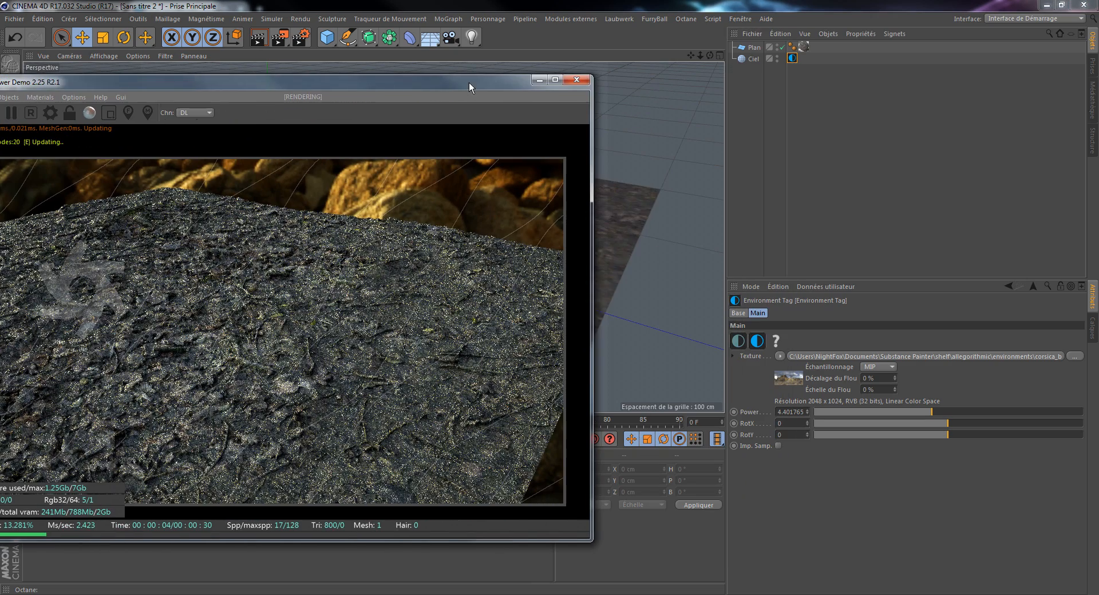
pyautogui.click(781, 356)
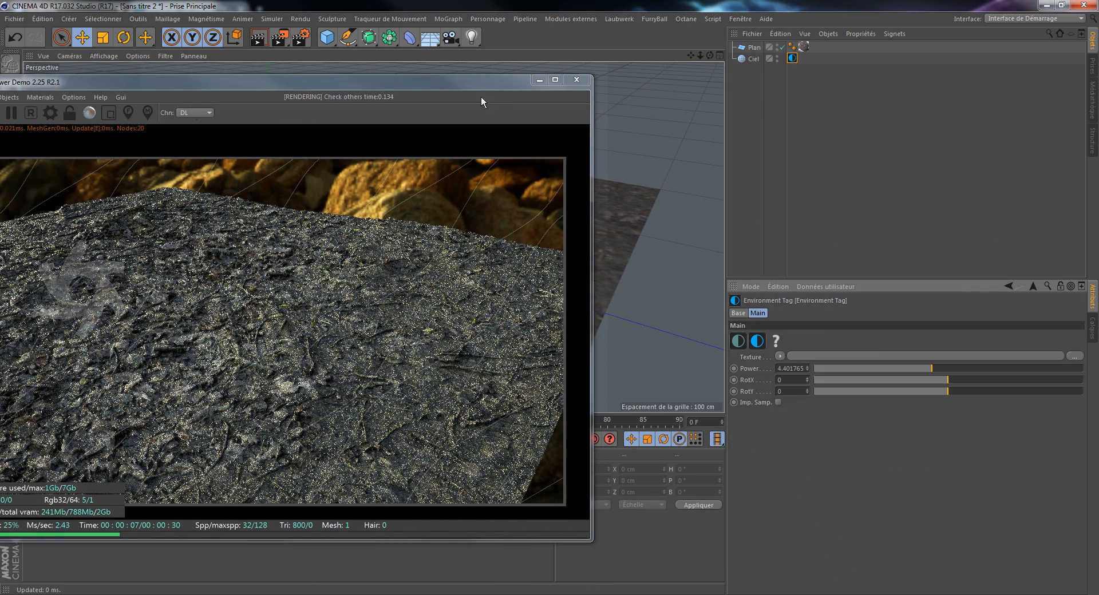
pyautogui.moveTo(462, 87); pyautogui.dragTo(557, 96)
pyautogui.moveTo(777, 369); pyautogui.dragTo(840, 372)
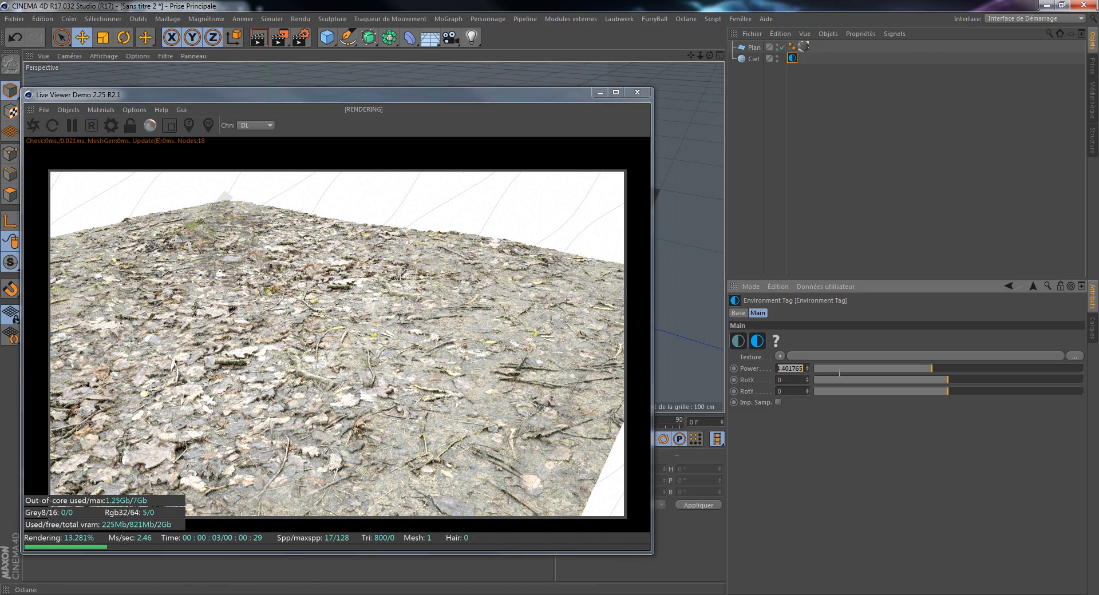
pyautogui.write('1.')
pyautogui.press('Return')
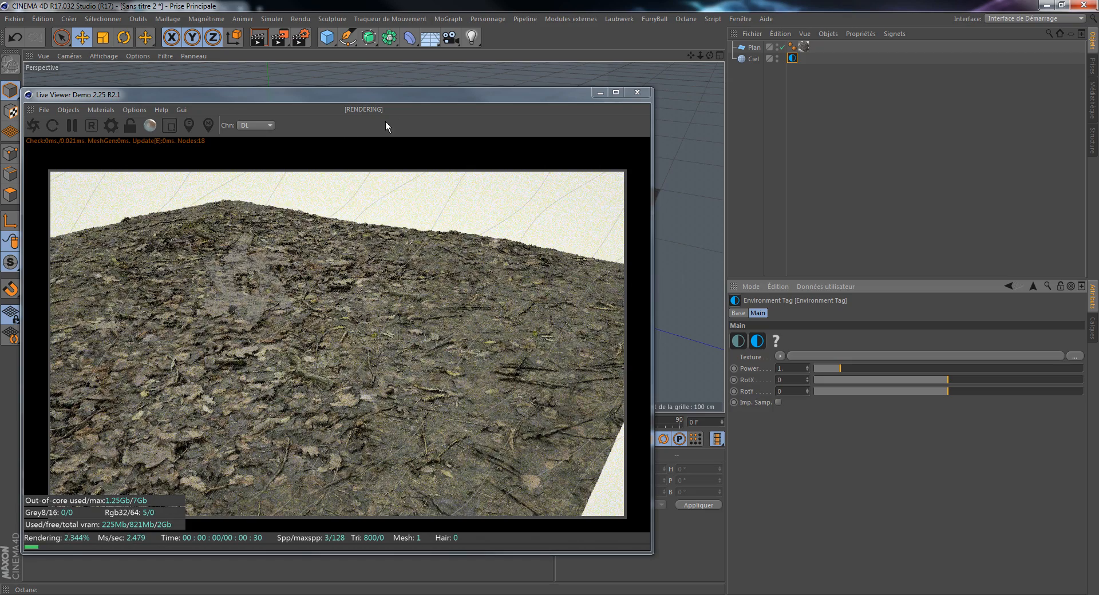
# Step: Inspect the displaced leaves and twigs from a closer camera view in the live render, and pause the rendering
pyautogui.moveTo(419, 98); pyautogui.dragTo(826, 87)
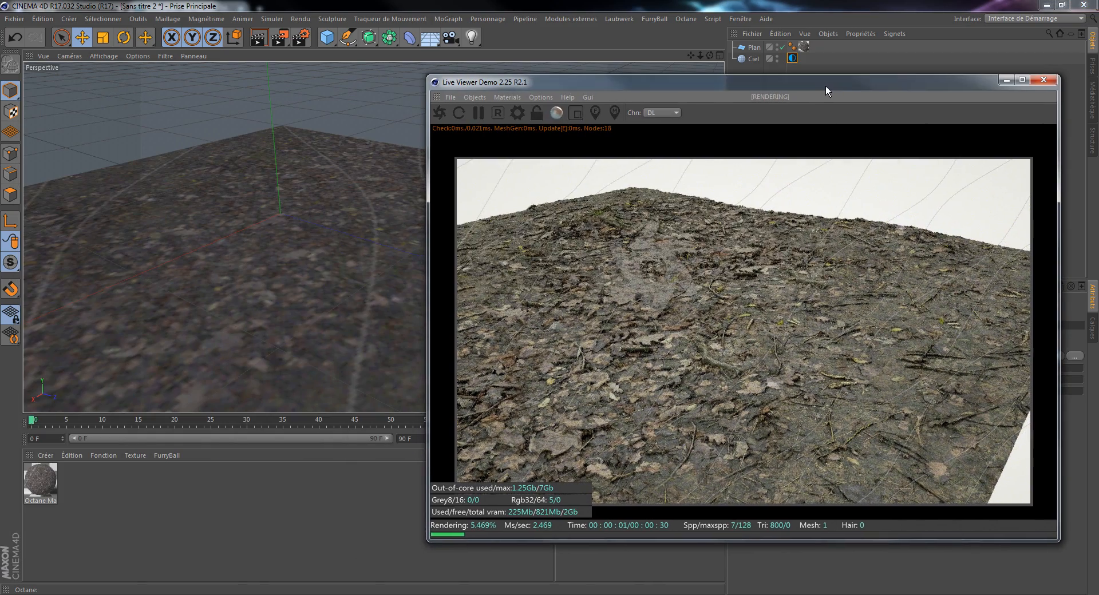
pyautogui.moveTo(709, 56); pyautogui.dragTo(691, 56)
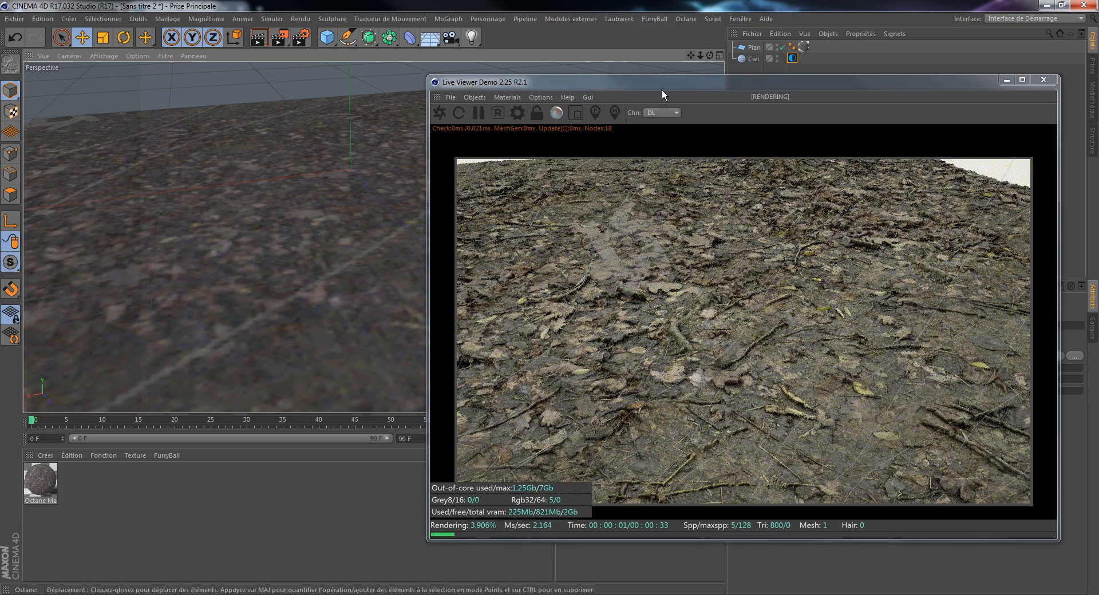
pyautogui.click(478, 113)
# Step: Delete the Plan and Ciel objects from the scene
pyautogui.moveTo(682, 85); pyautogui.dragTo(343, 78)
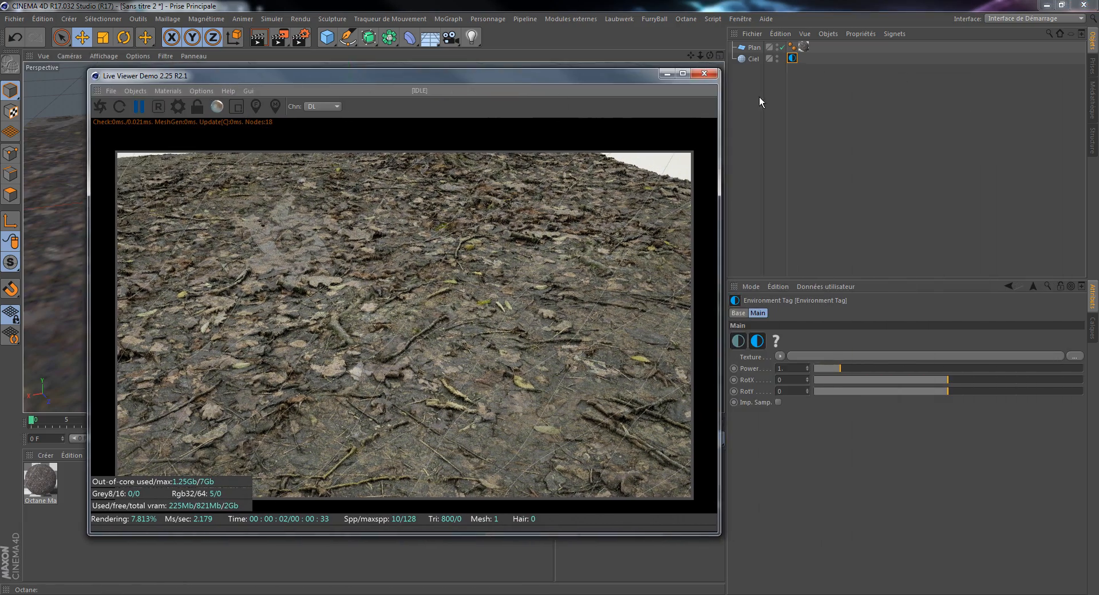
pyautogui.moveTo(844, 86); pyautogui.dragTo(752, 47)
pyautogui.press('Delete')
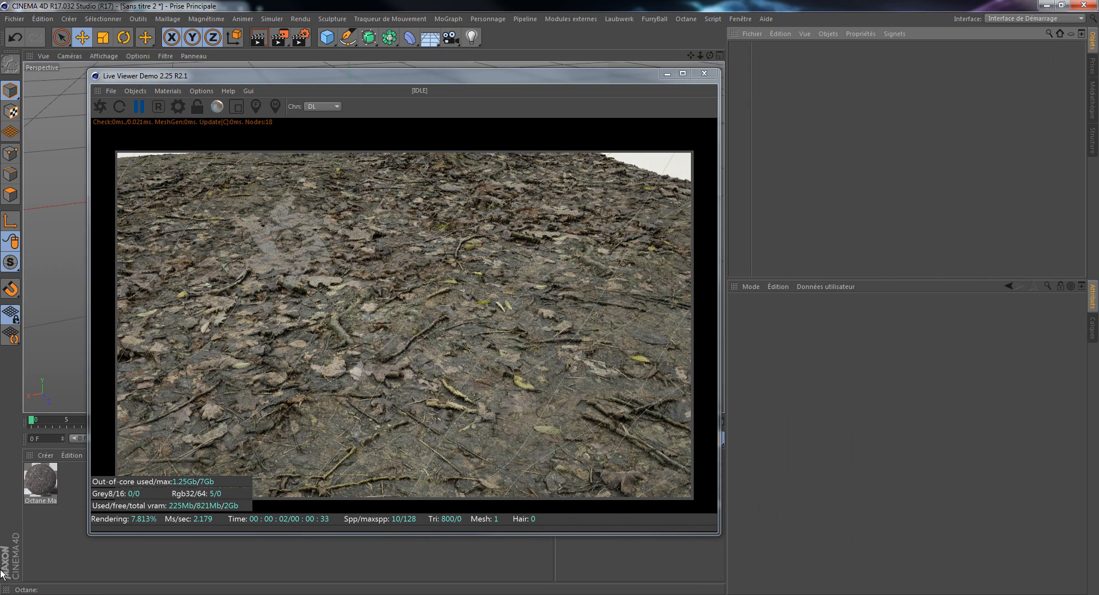
# Step: Delete the existing Octane material and close the Live Viewer window
pyautogui.click(30, 481)
pyautogui.press('Delete')
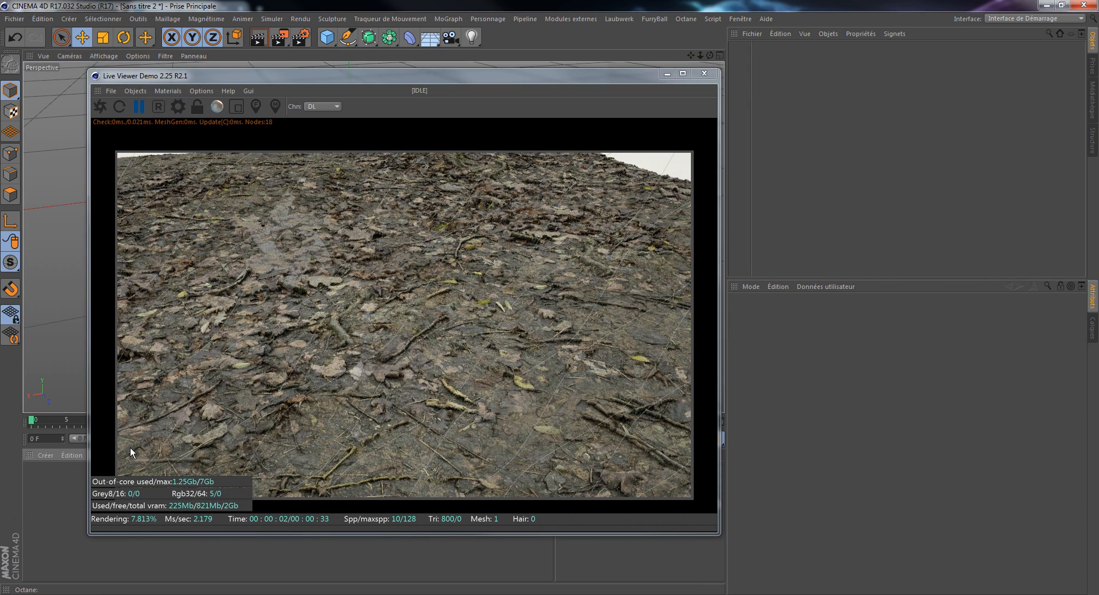
pyautogui.moveTo(462, 85); pyautogui.dragTo(812, 69)
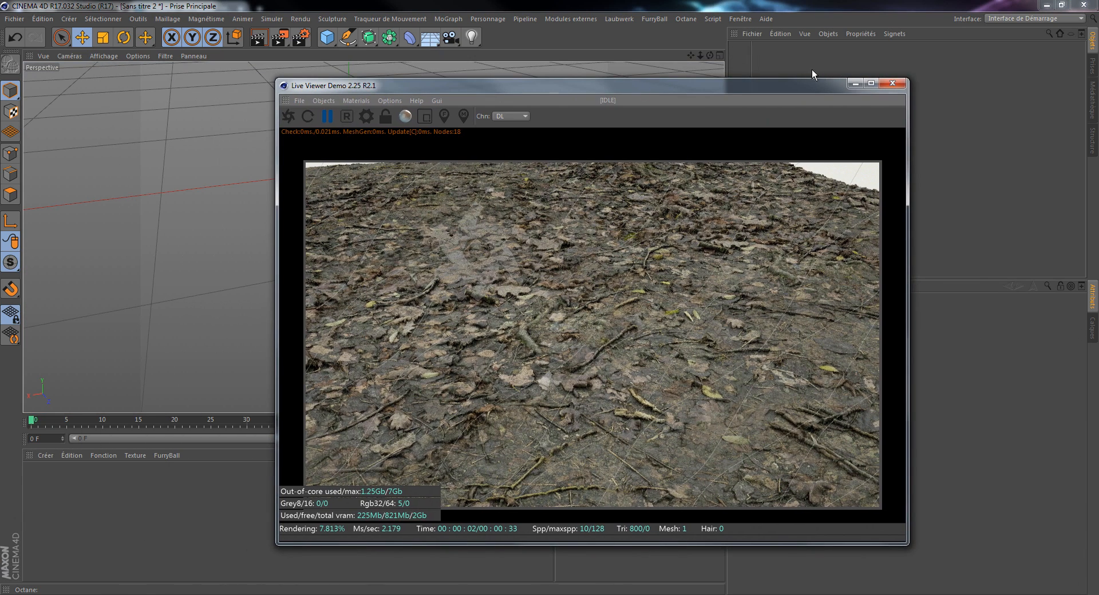
pyautogui.click(893, 84)
# Step: Reopen the Octane Live Viewer window
pyautogui.click(684, 19)
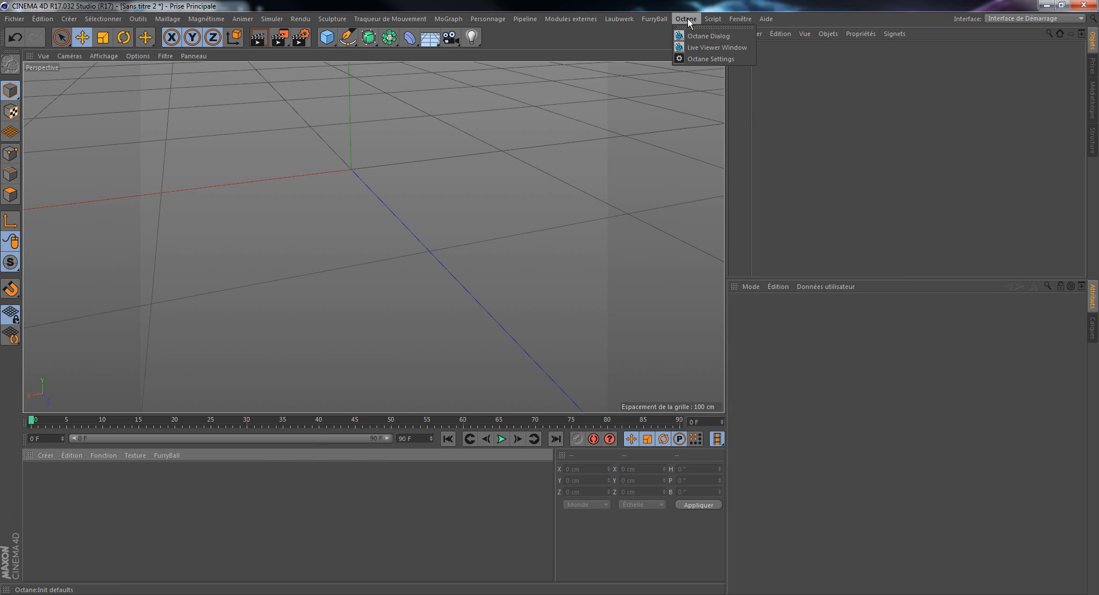
pyautogui.click(688, 18)
pyautogui.click(689, 18)
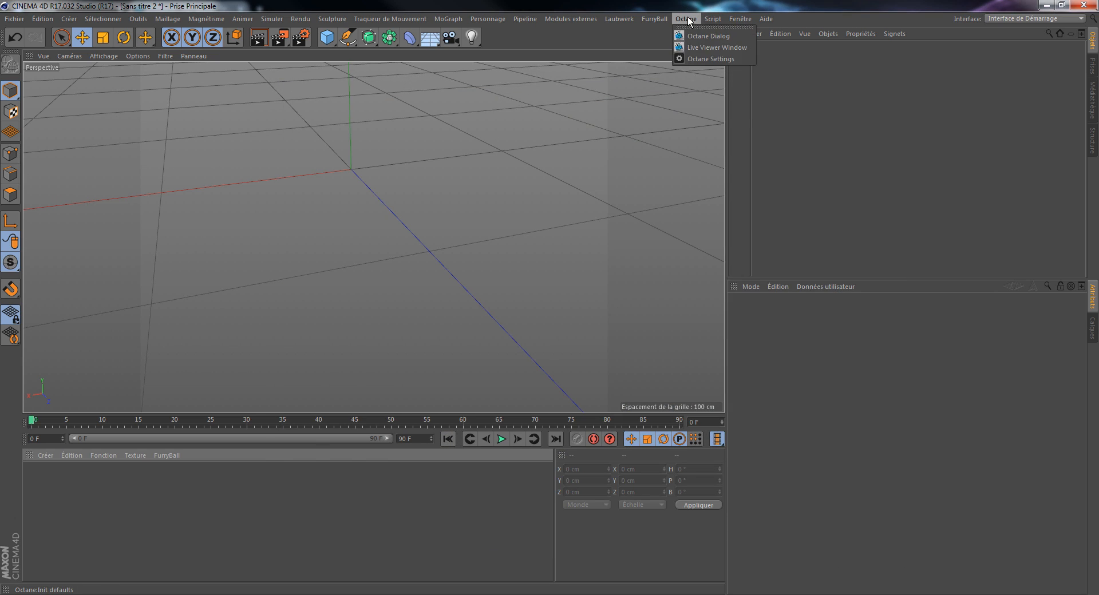
pyautogui.click(713, 47)
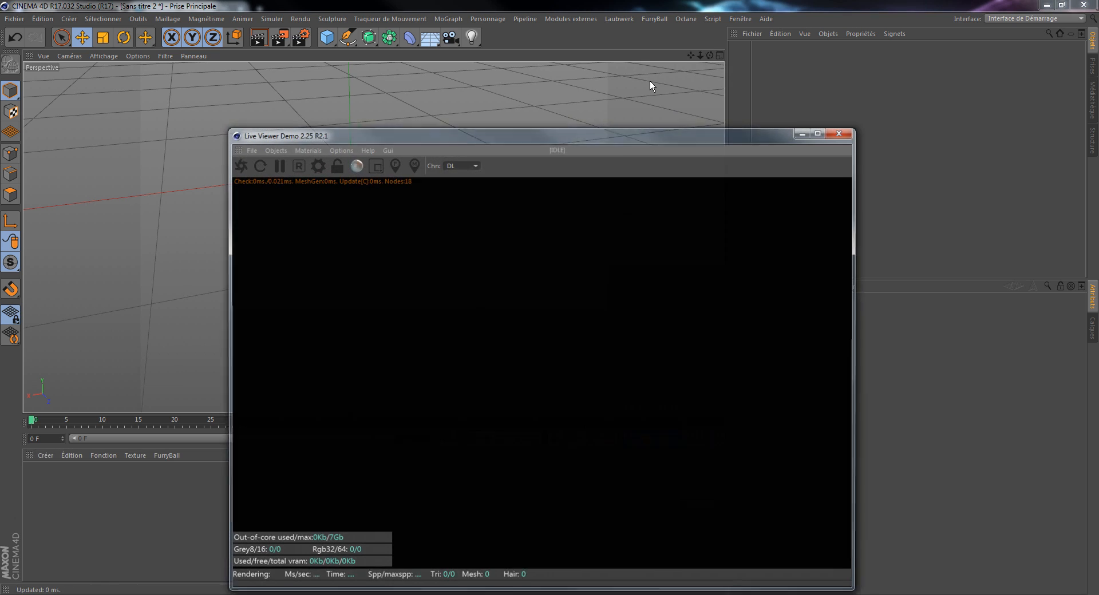
pyautogui.click(575, 18)
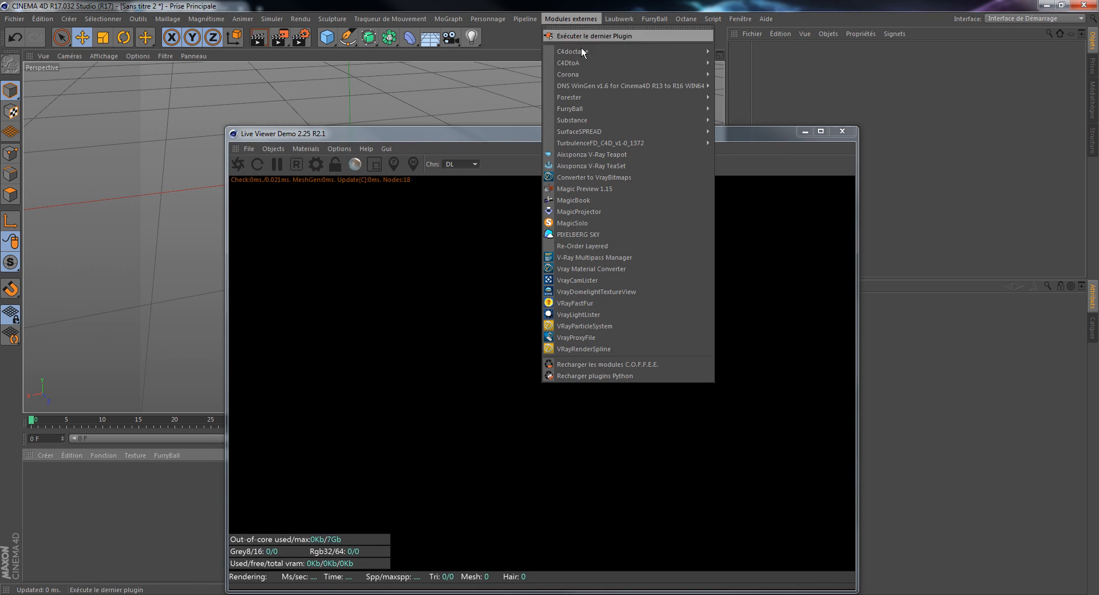
pyautogui.moveTo(682, 54)
pyautogui.click(533, 141)
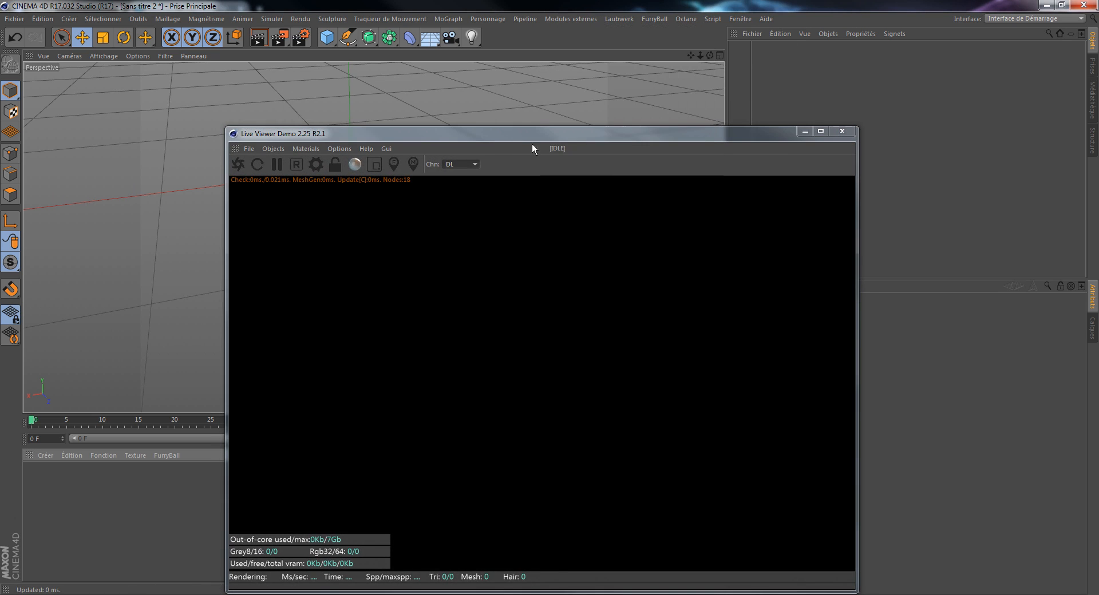
# Step: Shrink the Live Viewer window and move it away from the material area
pyautogui.moveTo(565, 128); pyautogui.dragTo(696, 98)
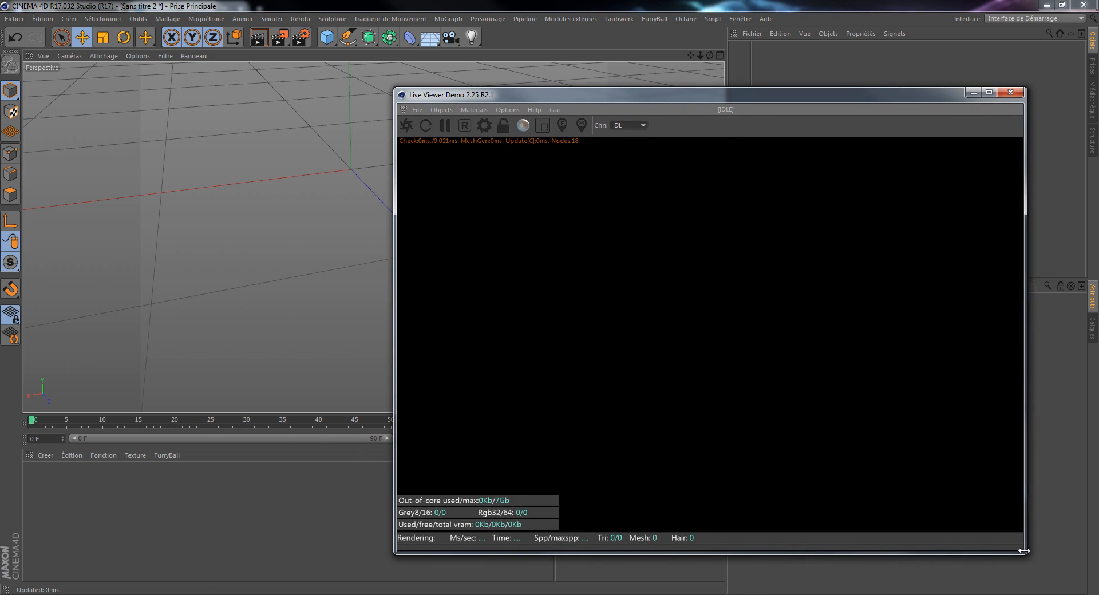
pyautogui.moveTo(1027, 554); pyautogui.dragTo(847, 494)
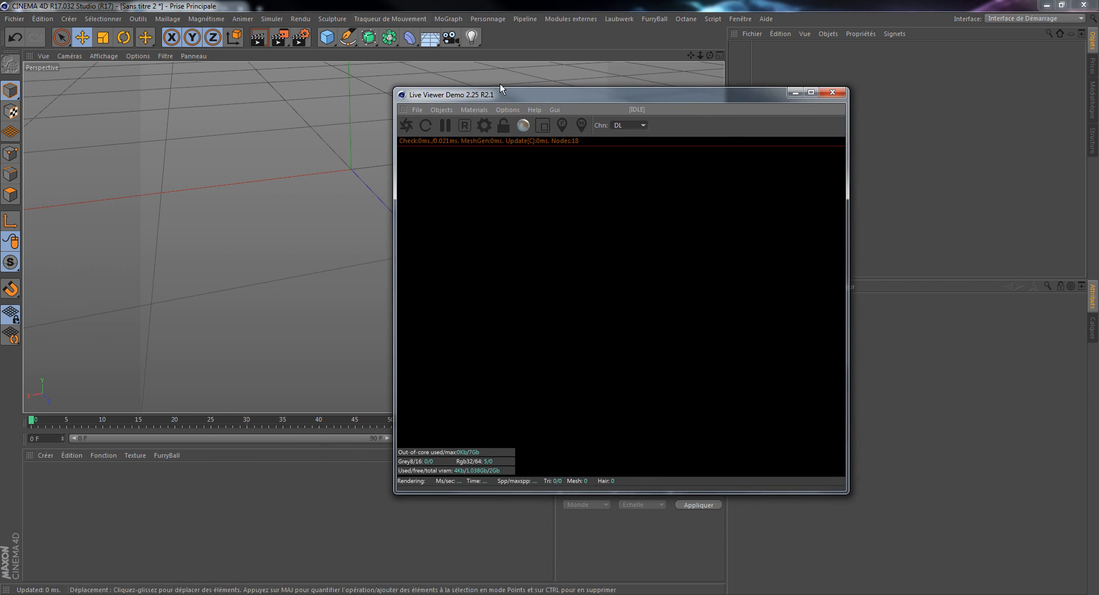
pyautogui.moveTo(524, 93); pyautogui.dragTo(568, 95)
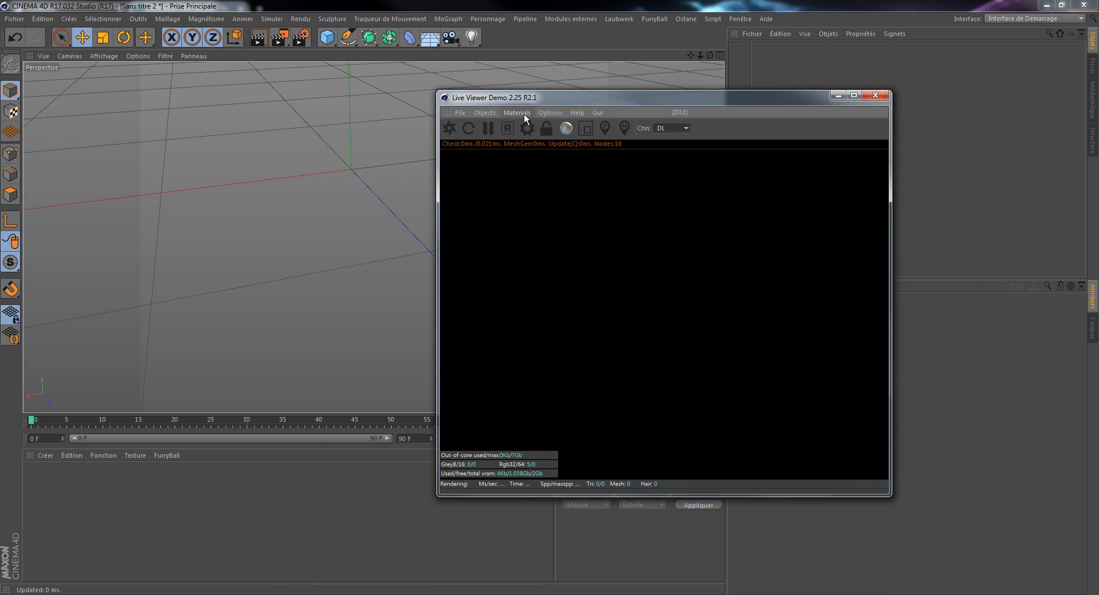
# Step: Open the Octane Node Editor, shrink its window, and arrange it beside the Live Viewer with the material area uncovered
pyautogui.click(523, 114)
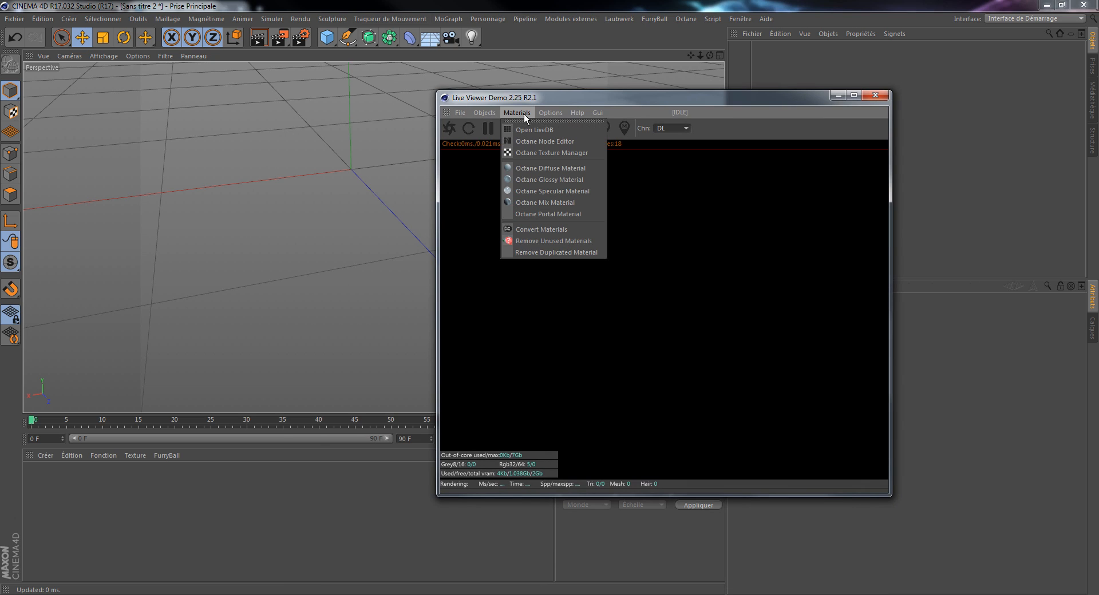
pyautogui.click(541, 141)
pyautogui.moveTo(532, 103); pyautogui.dragTo(391, 65)
pyautogui.moveTo(774, 94); pyautogui.dragTo(946, 121)
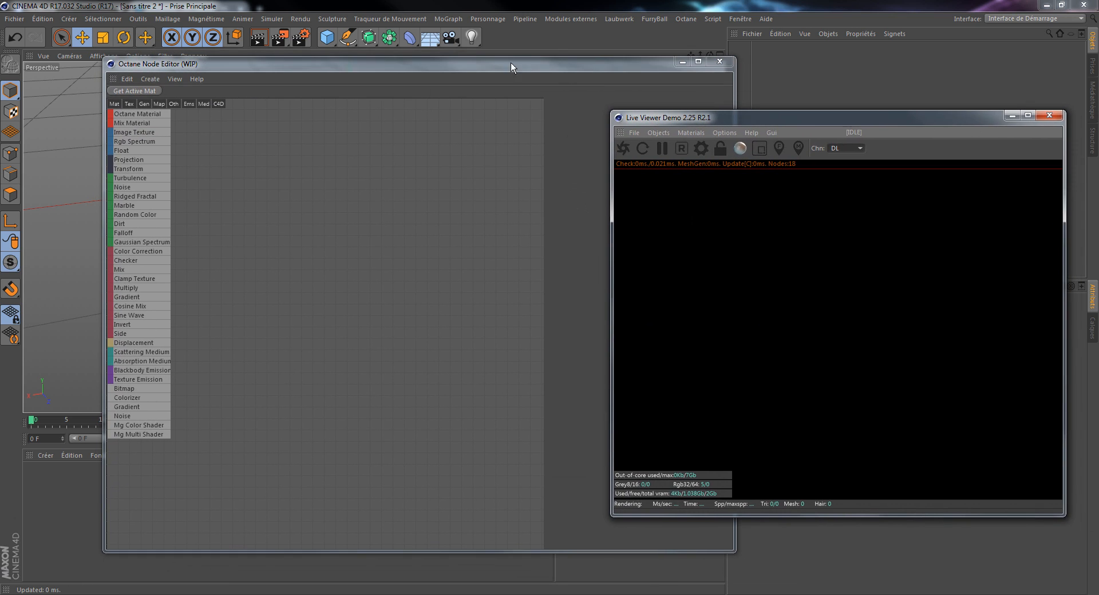
pyautogui.moveTo(555, 64); pyautogui.dragTo(555, 108)
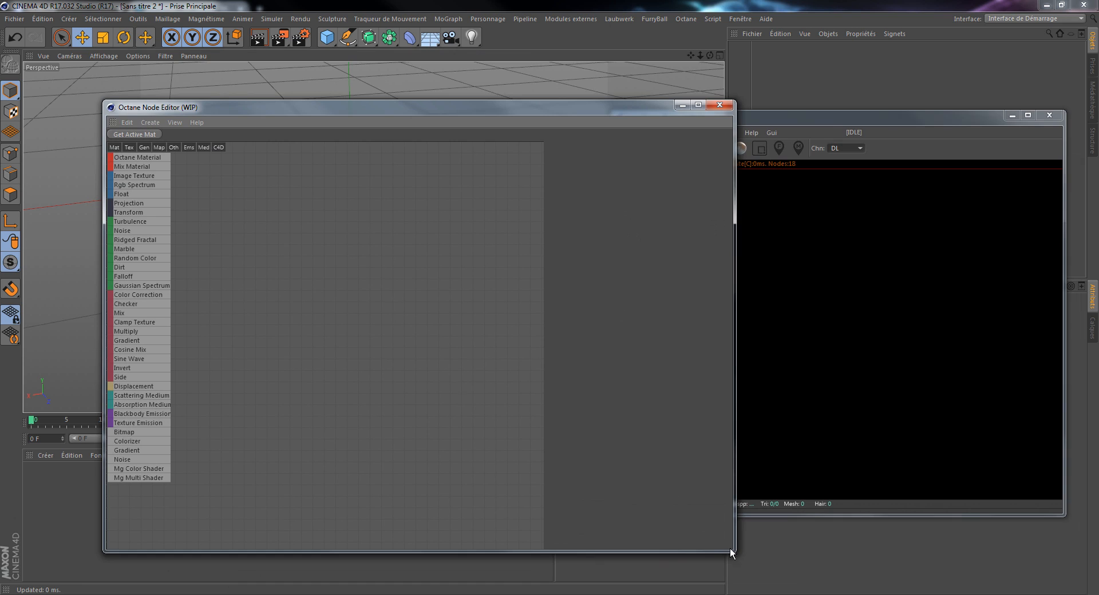
pyautogui.moveTo(730, 547); pyautogui.dragTo(610, 478)
pyautogui.moveTo(394, 116); pyautogui.dragTo(522, 82)
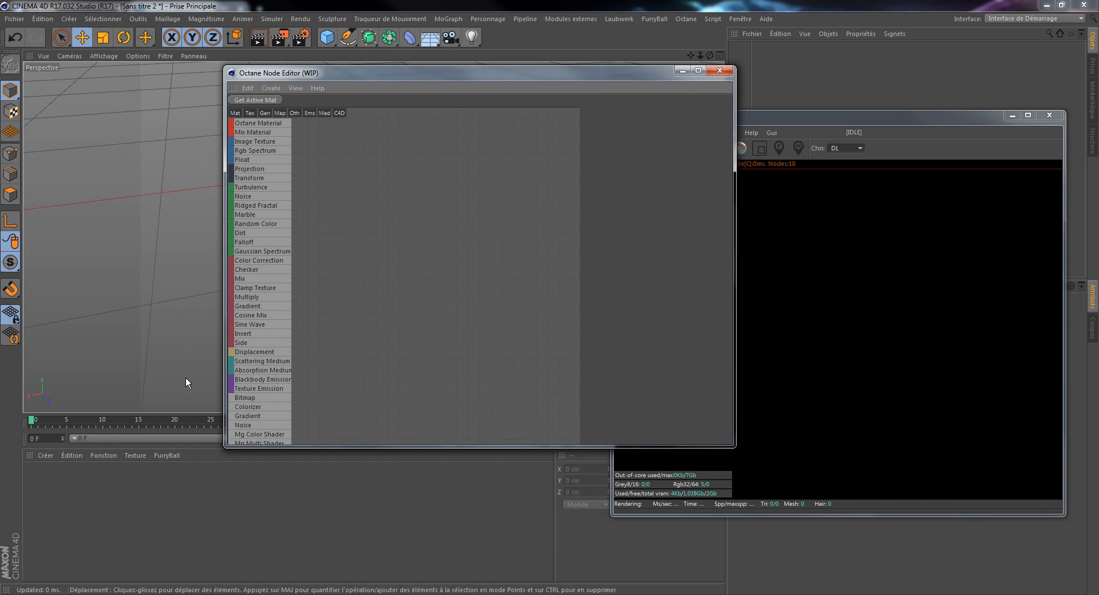
# Step: Create a new C4doctane Octane Material
pyautogui.click(42, 456)
pyautogui.moveTo(129, 496)
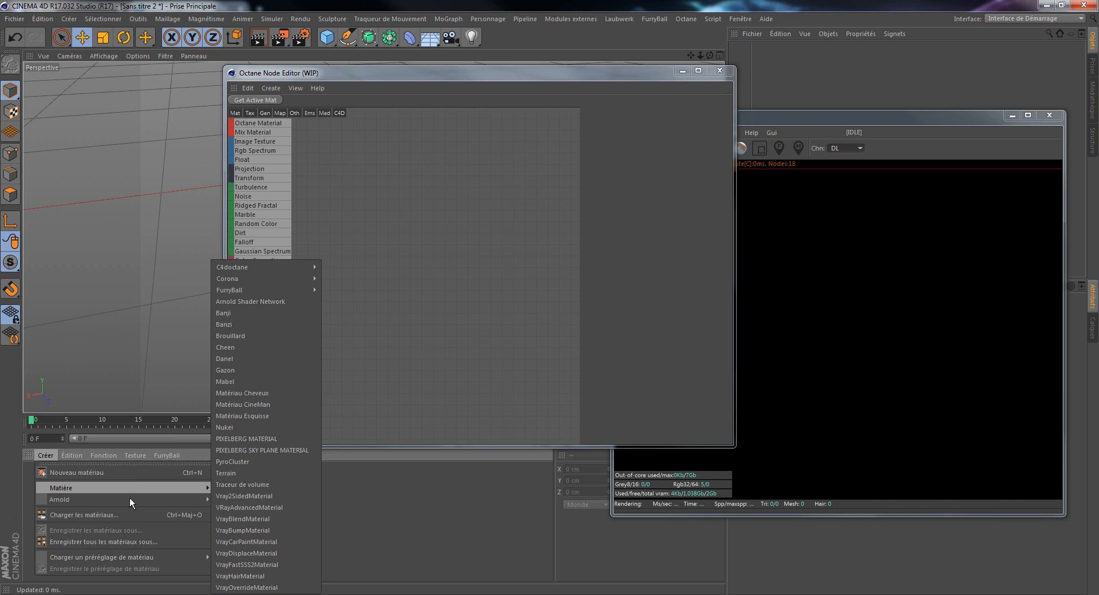
pyautogui.moveTo(274, 266)
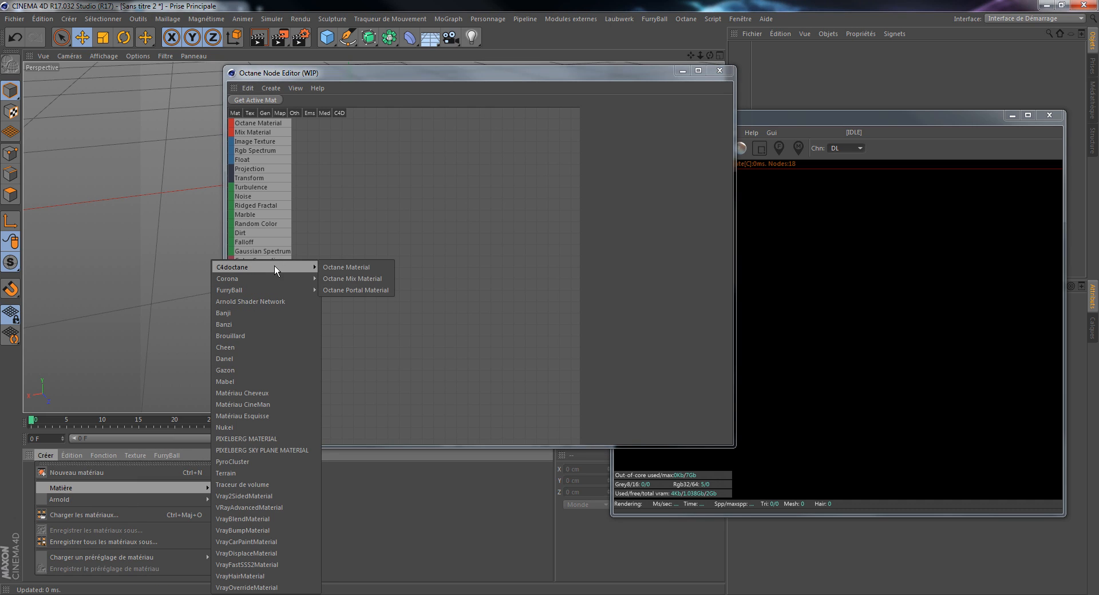
pyautogui.click(360, 266)
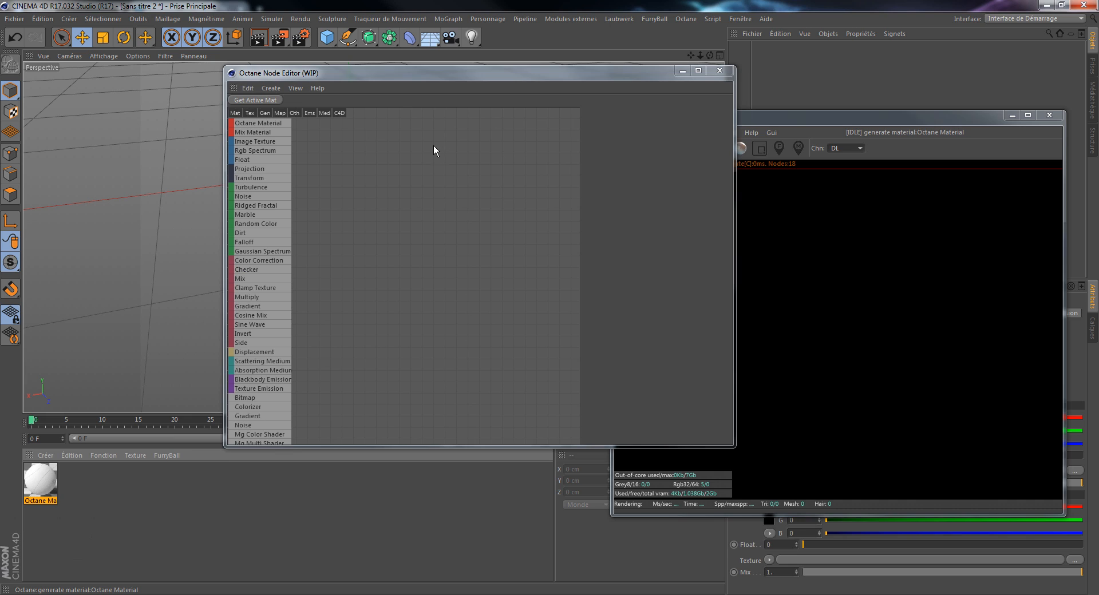
# Step: Set the new Octane material's type to Glossy and close the material editor
pyautogui.doubleClick(49, 484)
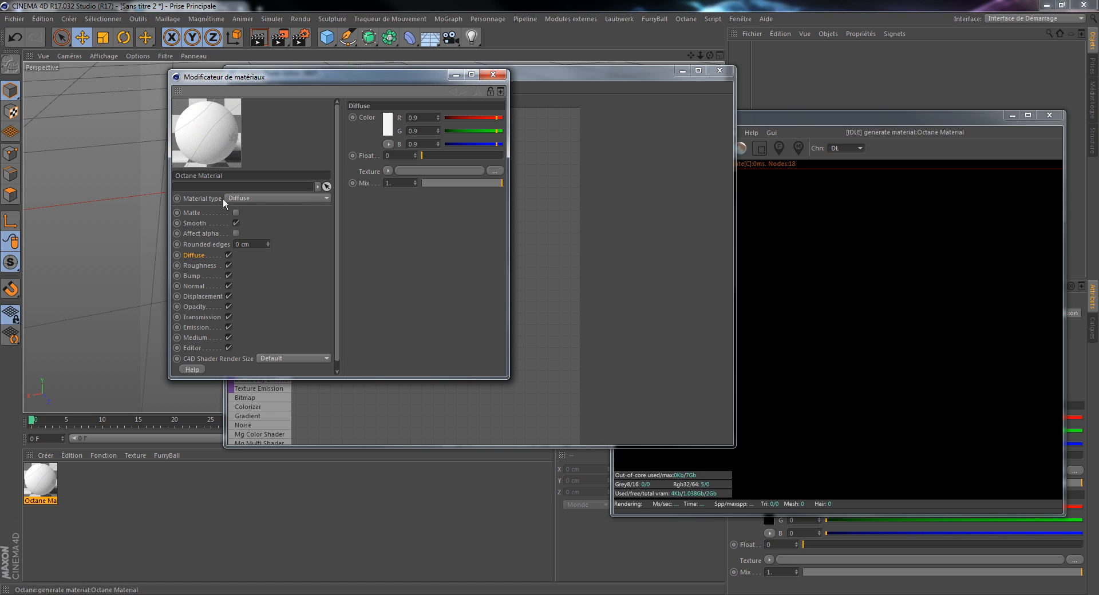
pyautogui.click(252, 196)
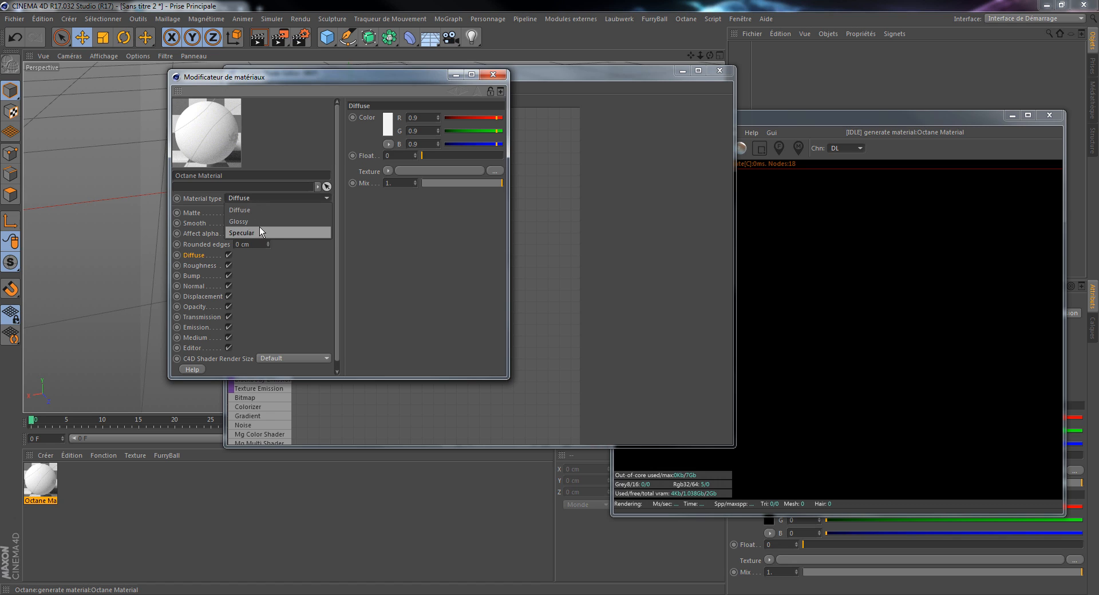
pyautogui.click(264, 225)
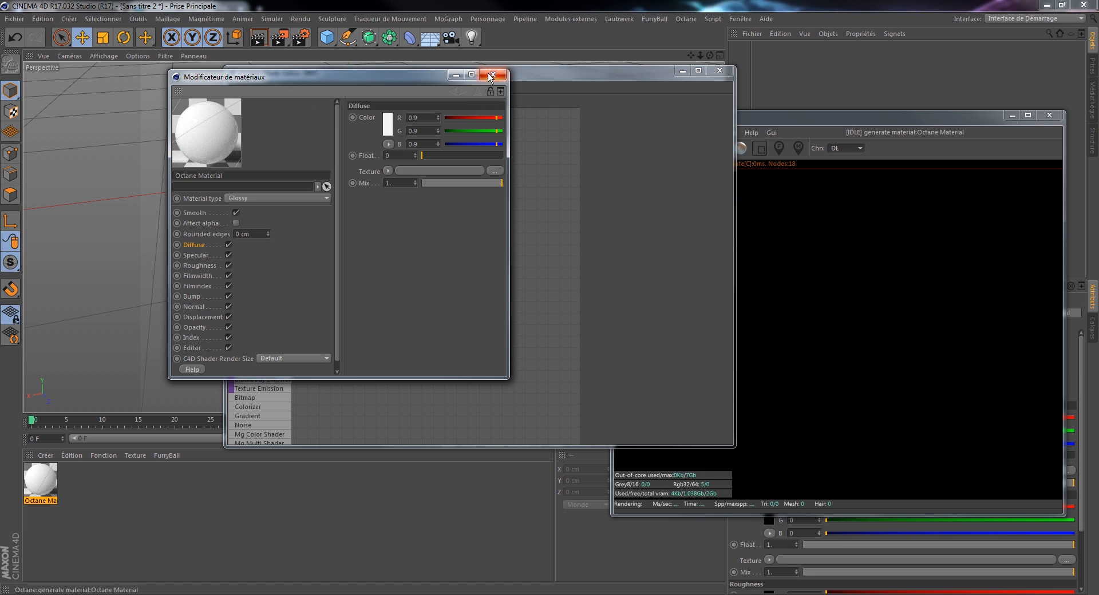
pyautogui.click(490, 74)
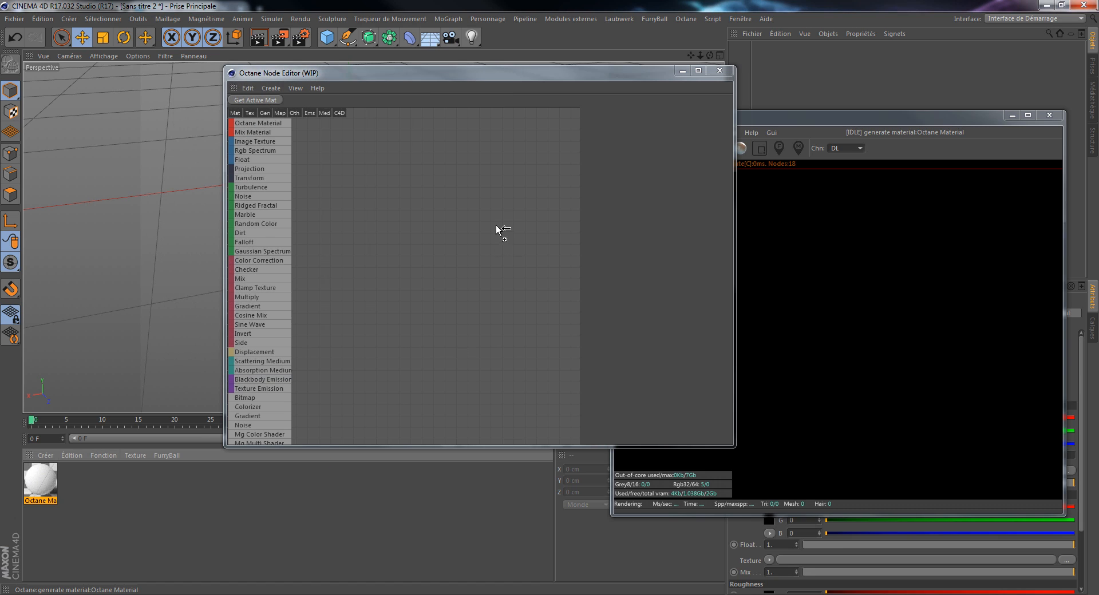
# Step: Load the glossy material into the Octane Node Editor and move the editor clear of the Live Viewer
pyautogui.moveTo(470, 339); pyautogui.dragTo(470, 337)
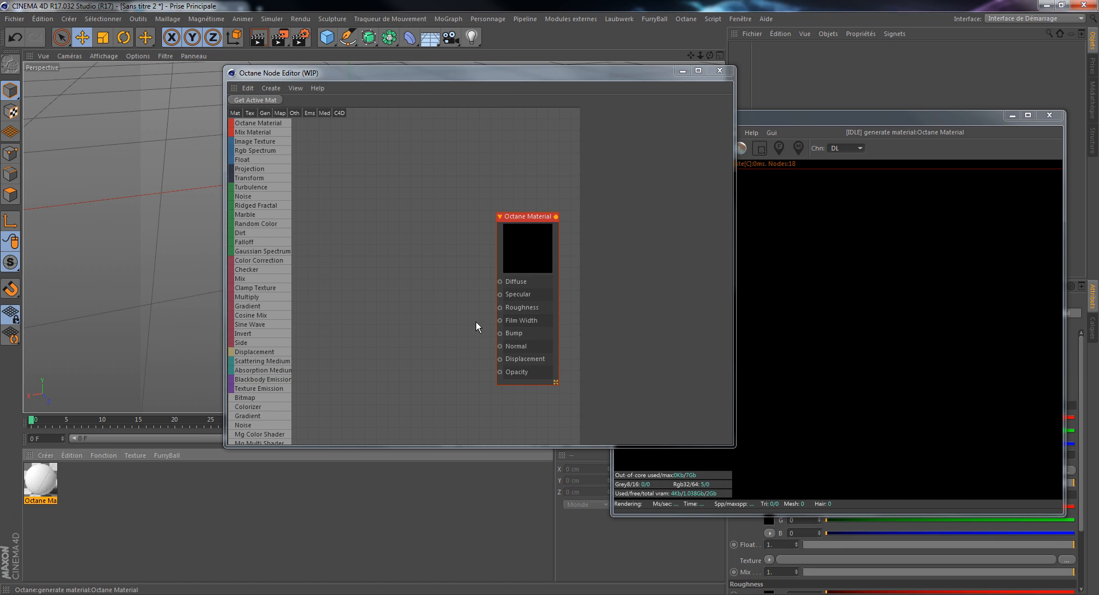
pyautogui.moveTo(510, 225); pyautogui.dragTo(472, 207)
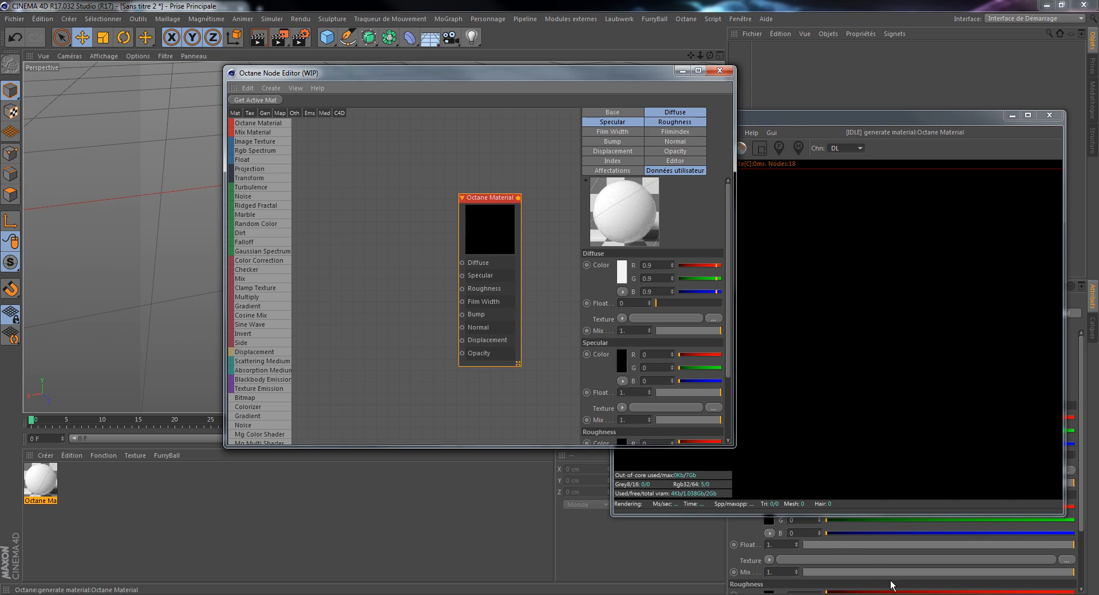
pyautogui.moveTo(1098, 66); pyautogui.dragTo(819, 62)
pyautogui.moveTo(479, 74); pyautogui.dragTo(308, 64)
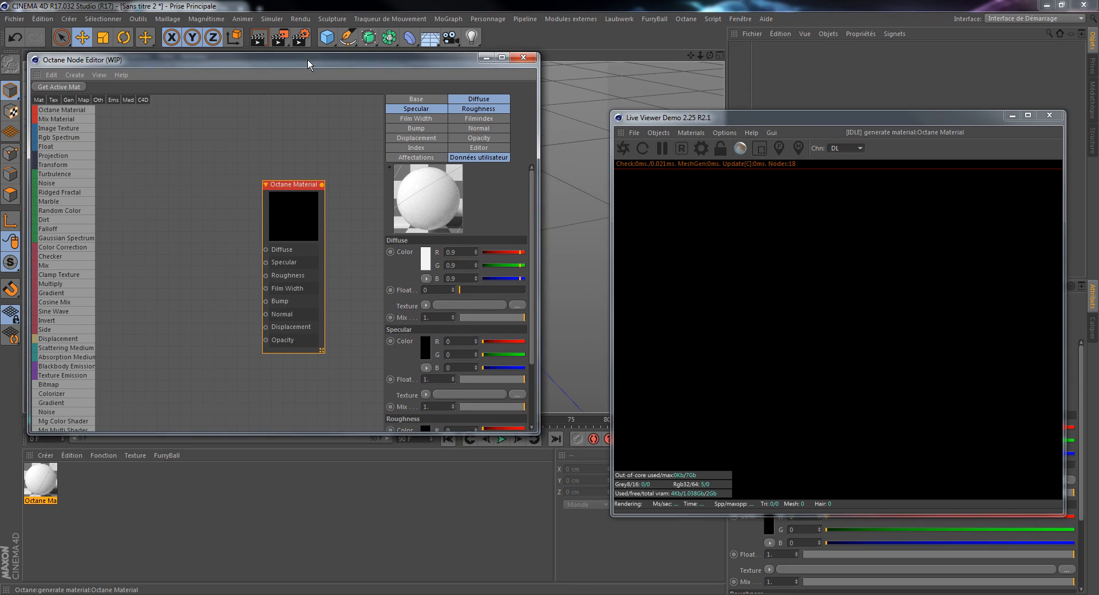
# Step: Bring MUDDY-FOREST-FLOOR-01_COLOR_8k.jpg from the texture folder into the node editor and connect it to the material's Diffuse input
pyautogui.moveTo(1098, 82); pyautogui.dragTo(997, 51)
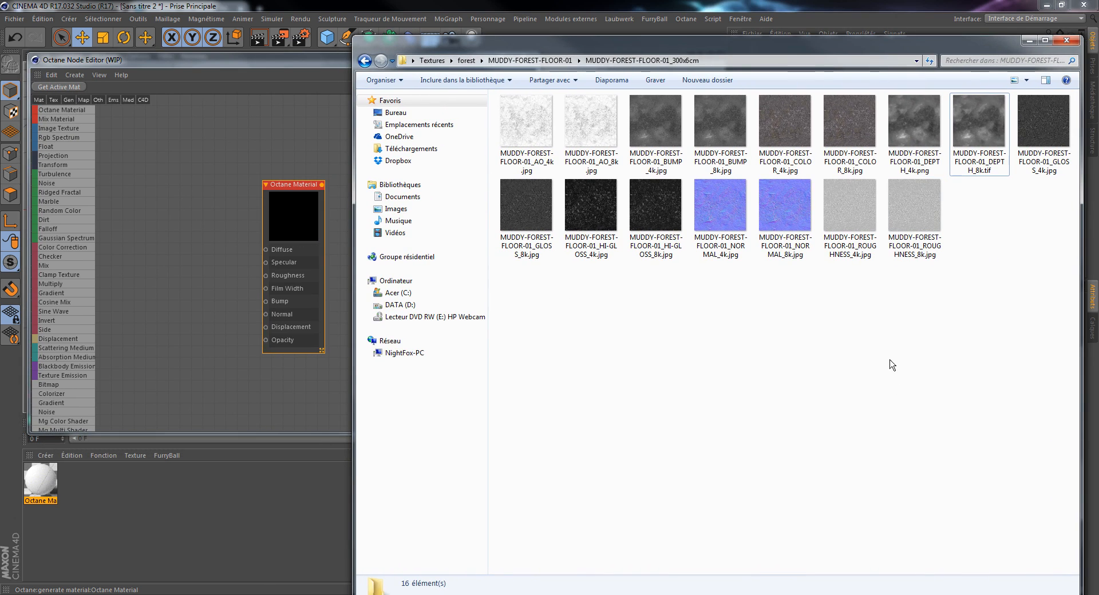
pyautogui.moveTo(857, 137); pyautogui.dragTo(162, 171)
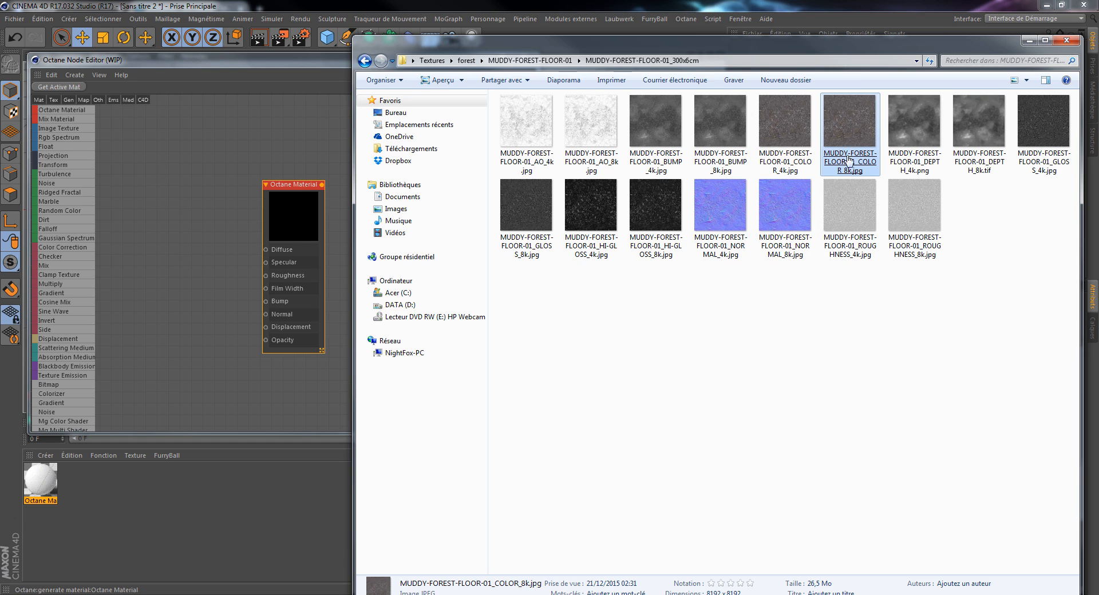
pyautogui.moveTo(849, 161); pyautogui.dragTo(266, 250)
pyautogui.press('Delete')
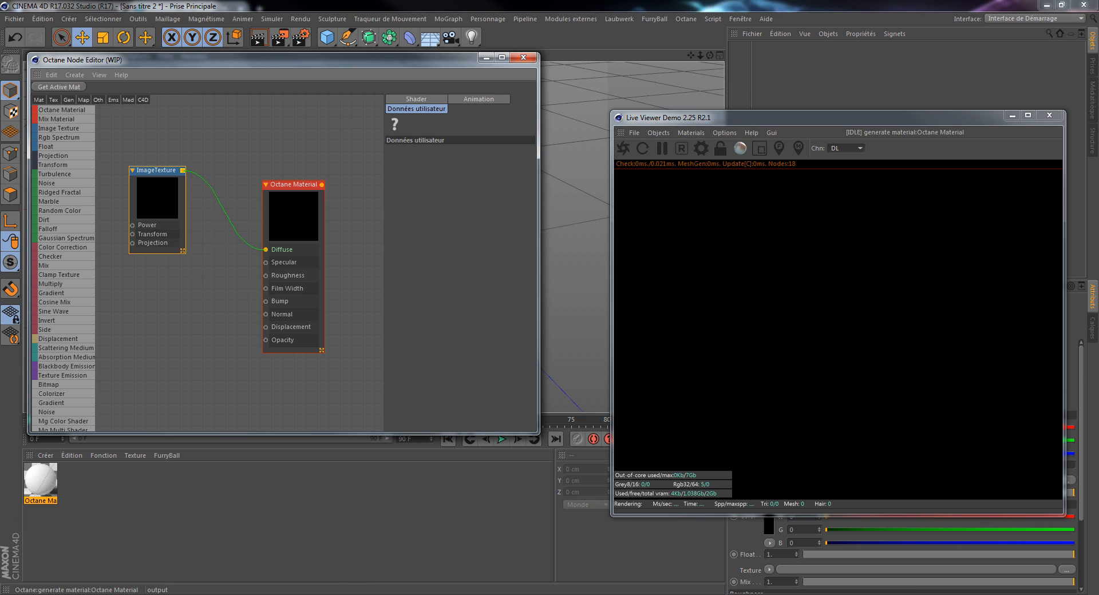
# Step: Add MUDDY-FOREST-FLOOR-01_GLOSS_8k.jpg as an image texture, connect it to the Specular input, and tidy both texture nodes
pyautogui.hotkey('alt', 'Tab')
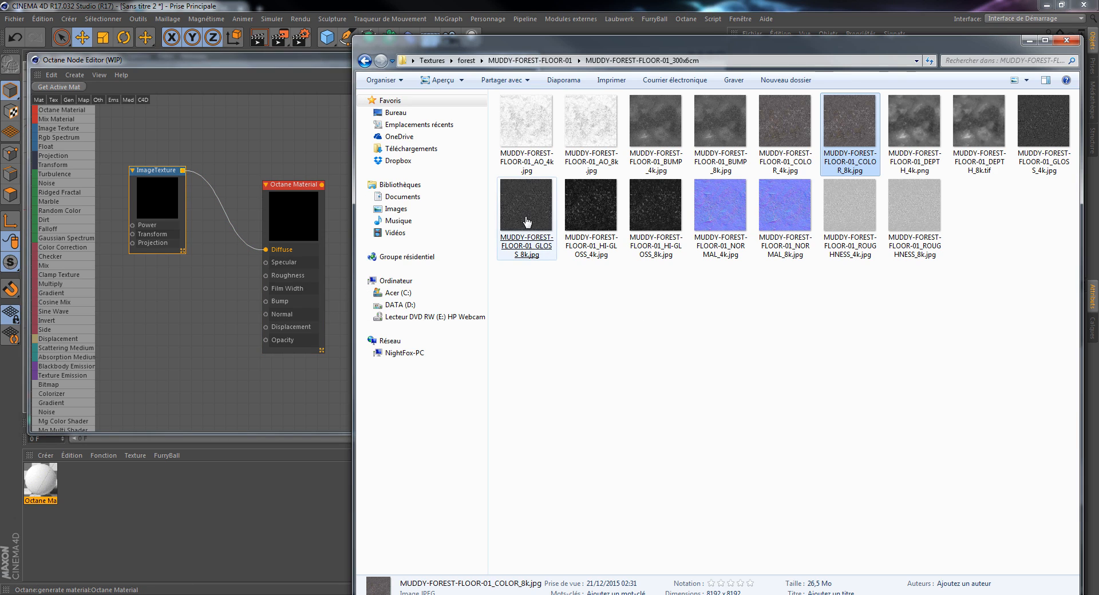
pyautogui.moveTo(525, 216); pyautogui.dragTo(265, 263)
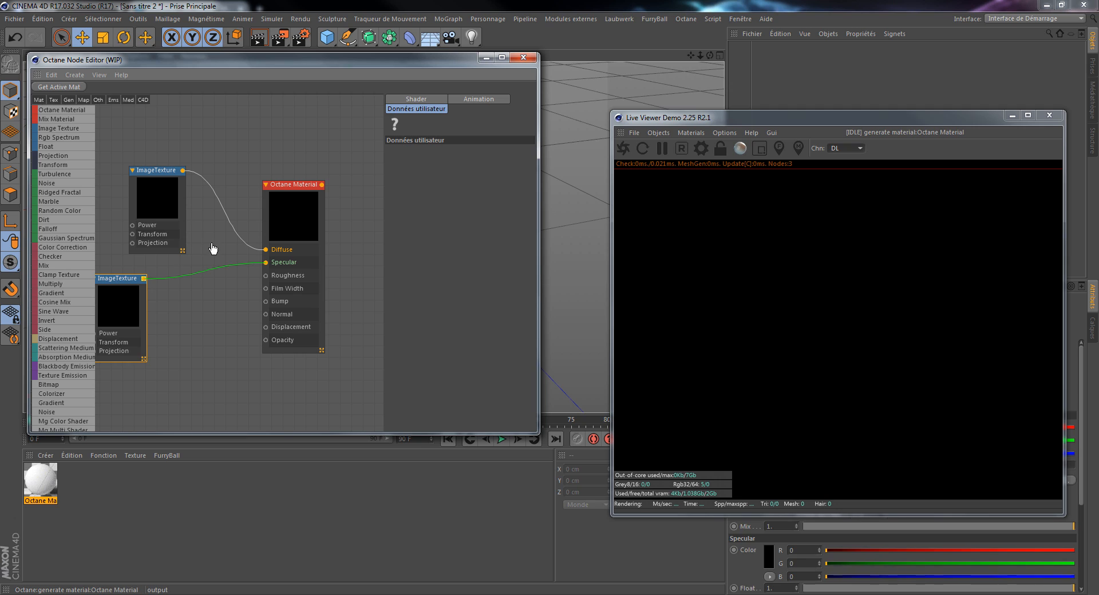
pyautogui.moveTo(147, 189); pyautogui.dragTo(161, 117)
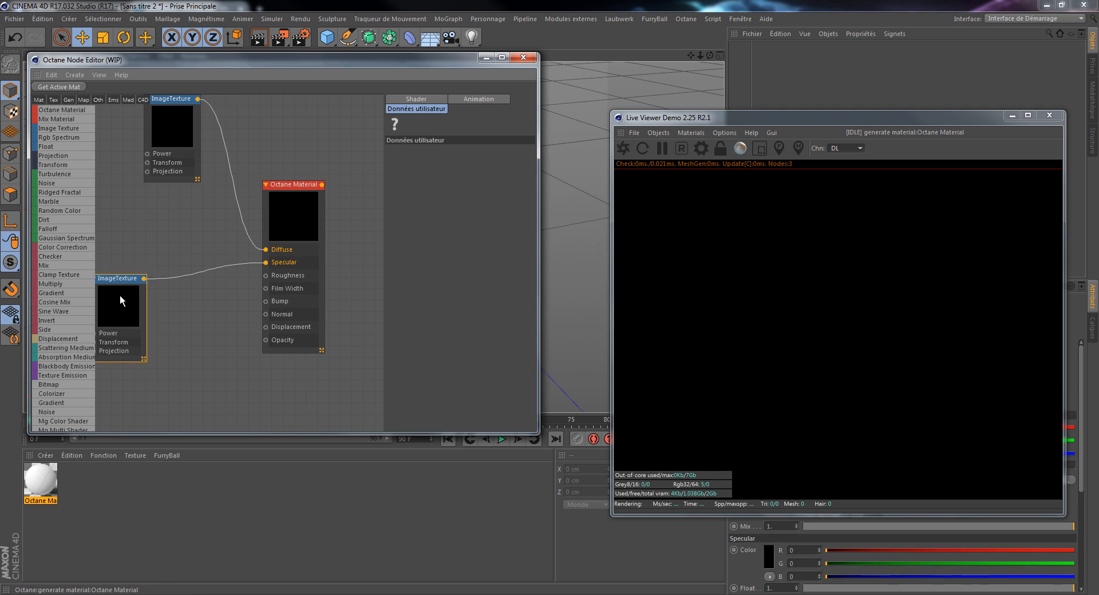
pyautogui.moveTo(121, 299); pyautogui.dragTo(139, 212)
# Step: Add MUDDY-FOREST-FLOOR-01_ROUGHNESS_8k.jpg as an image texture node and connect it to the material's Roughness input
pyautogui.hotkey('alt', 'Tab')
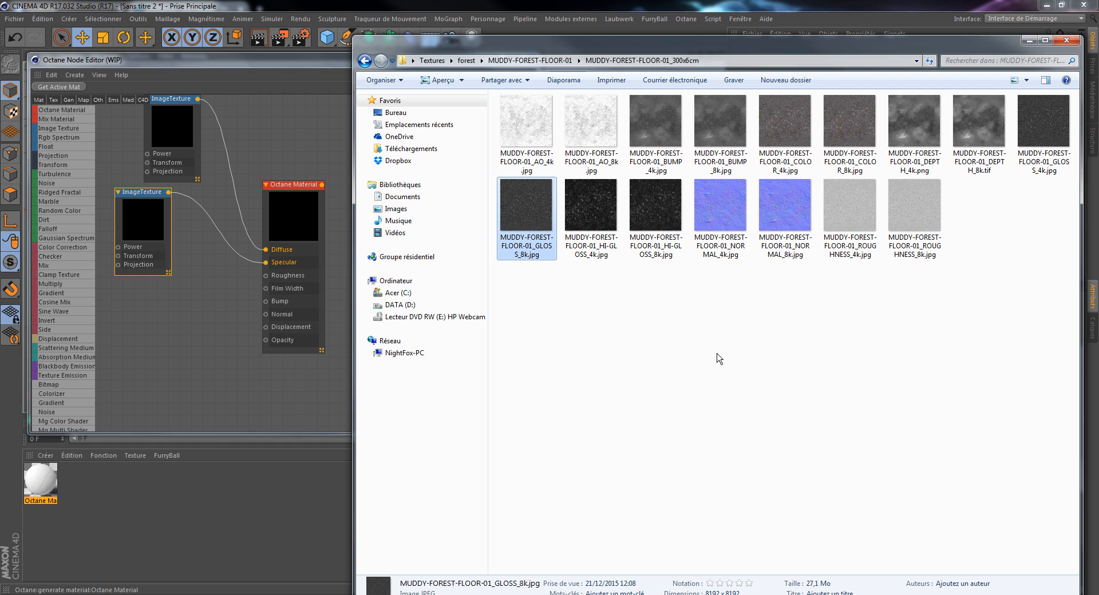
pyautogui.moveTo(923, 222); pyautogui.dragTo(237, 343)
pyautogui.moveTo(143, 316)
pyautogui.mouseDown()
pyautogui.moveTo(170, 327)
pyautogui.moveTo(130, 311)
pyautogui.mouseUp()
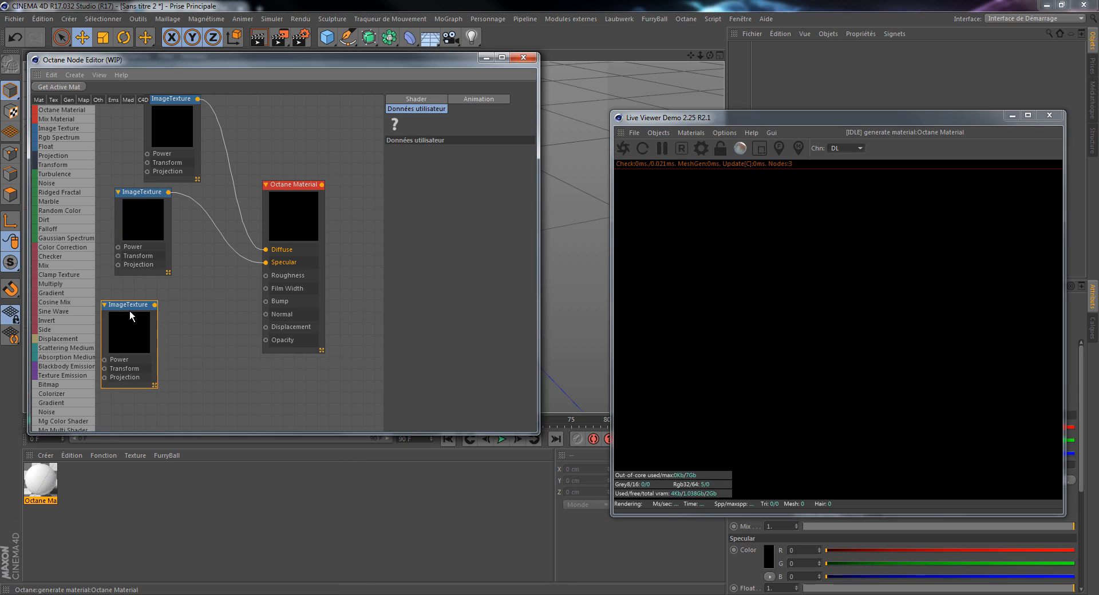
pyautogui.moveTo(224, 286); pyautogui.dragTo(266, 275)
pyautogui.moveTo(127, 323); pyautogui.dragTo(106, 304)
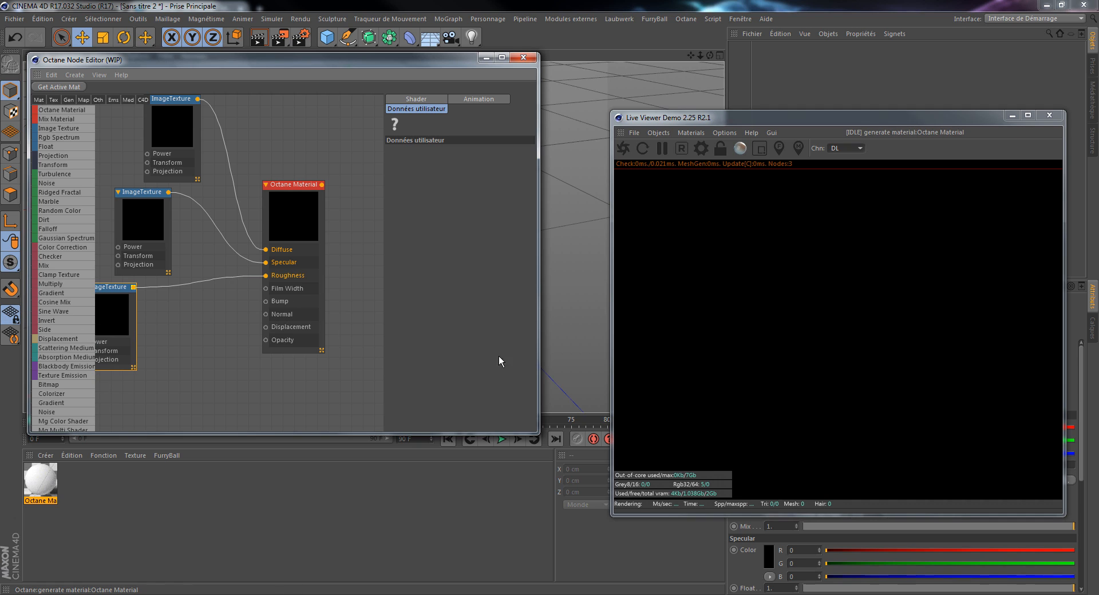
# Step: Add MUDDY-FOREST-FLOOR-01_BUMP_8k.jpg as an image texture, connect it to the material's Bump input, and place it beside the roughness node
pyautogui.hotkey('alt', 'Tab')
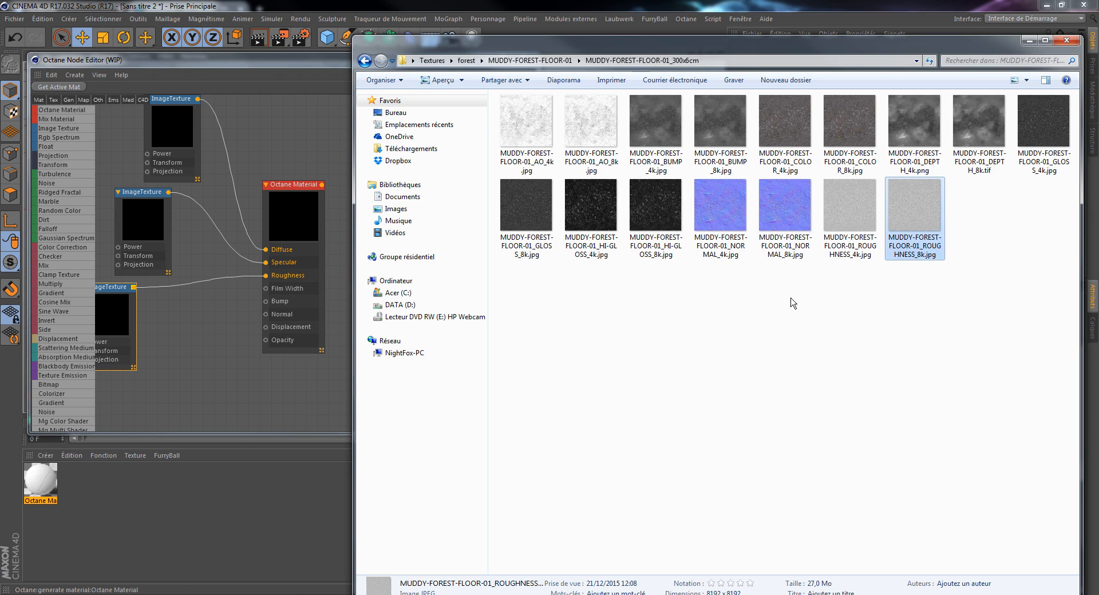
pyautogui.moveTo(721, 131); pyautogui.dragTo(178, 357)
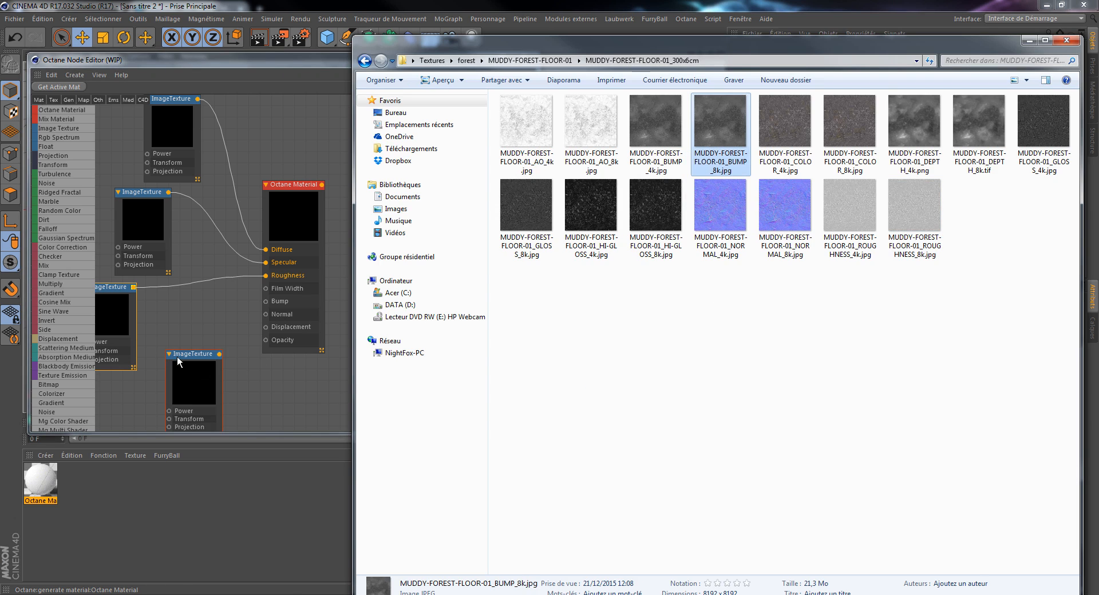
pyautogui.click(239, 373)
pyautogui.moveTo(198, 356); pyautogui.dragTo(266, 301)
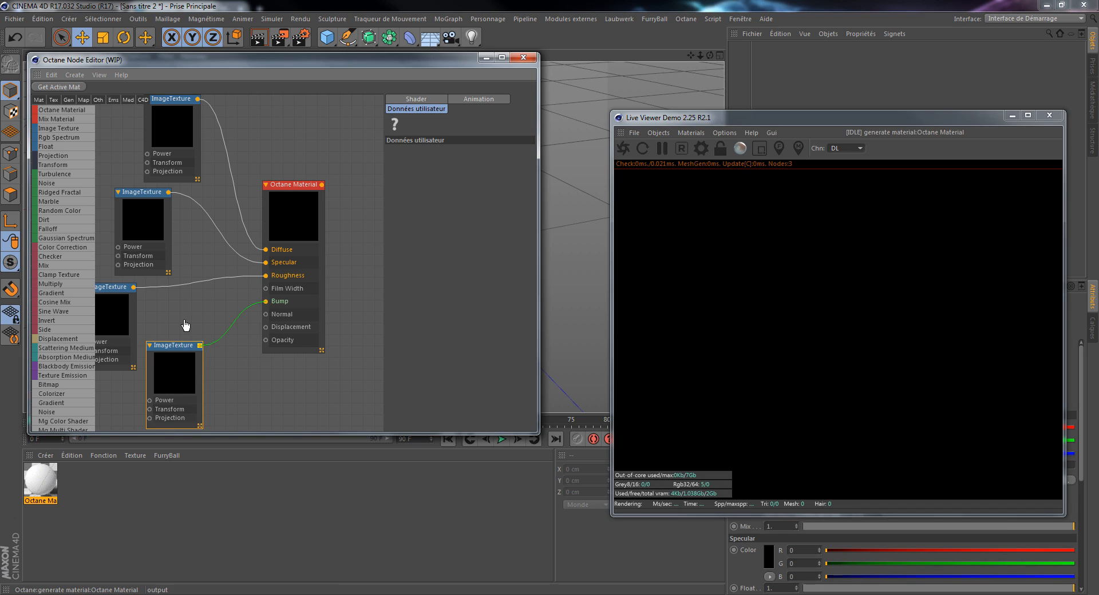
pyautogui.moveTo(182, 354); pyautogui.dragTo(187, 295)
# Step: Add MUDDY-FOREST-FLOOR-01_NORMAL_8k.jpg as an image texture node and connect it to the material's Normal input
pyautogui.hotkey('alt', 'Tab')
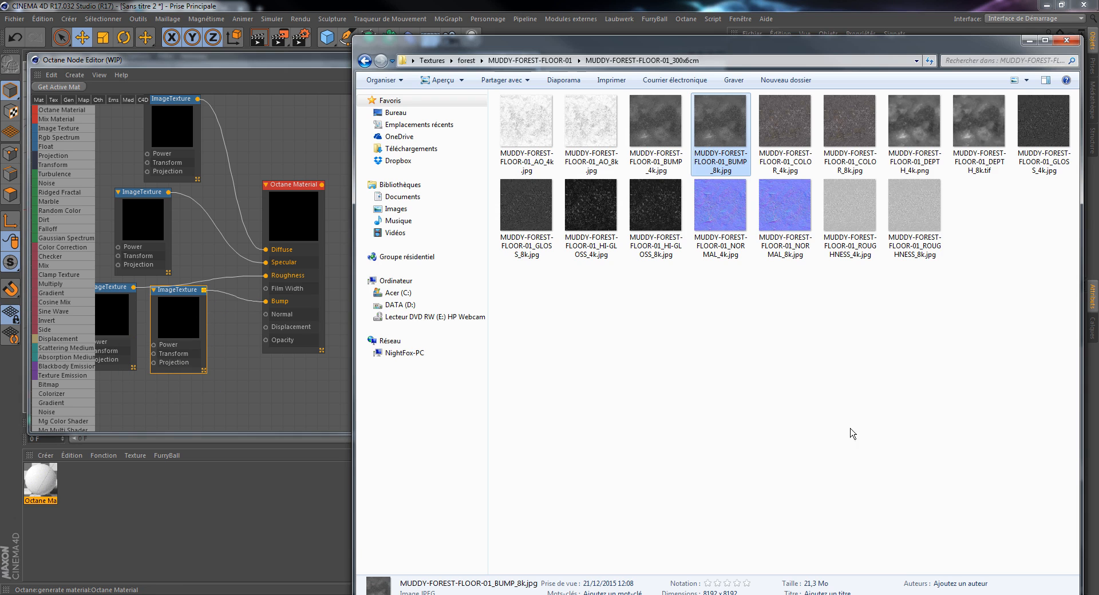
pyautogui.moveTo(790, 214); pyautogui.dragTo(438, 403)
pyautogui.moveTo(232, 383); pyautogui.dragTo(266, 315)
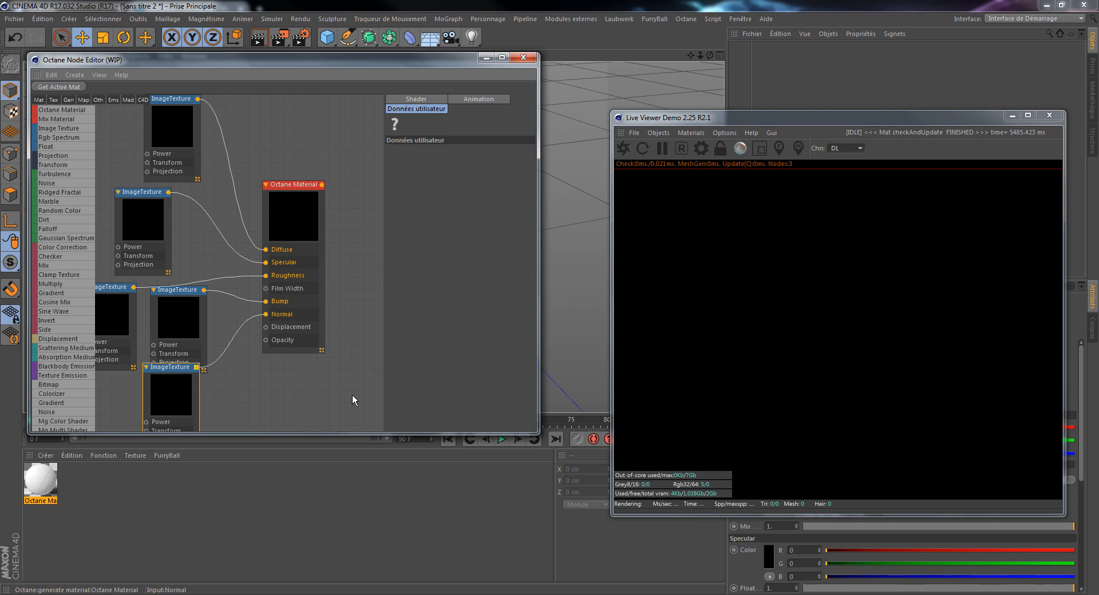
# Step: Enlarge the node editor window and spread the material and image texture nodes out, clear of the node list
pyautogui.moveTo(534, 433); pyautogui.dragTo(725, 516)
pyautogui.moveTo(302, 213); pyautogui.dragTo(438, 234)
pyautogui.moveTo(155, 136); pyautogui.dragTo(227, 91)
pyautogui.moveTo(145, 214); pyautogui.dragTo(242, 172)
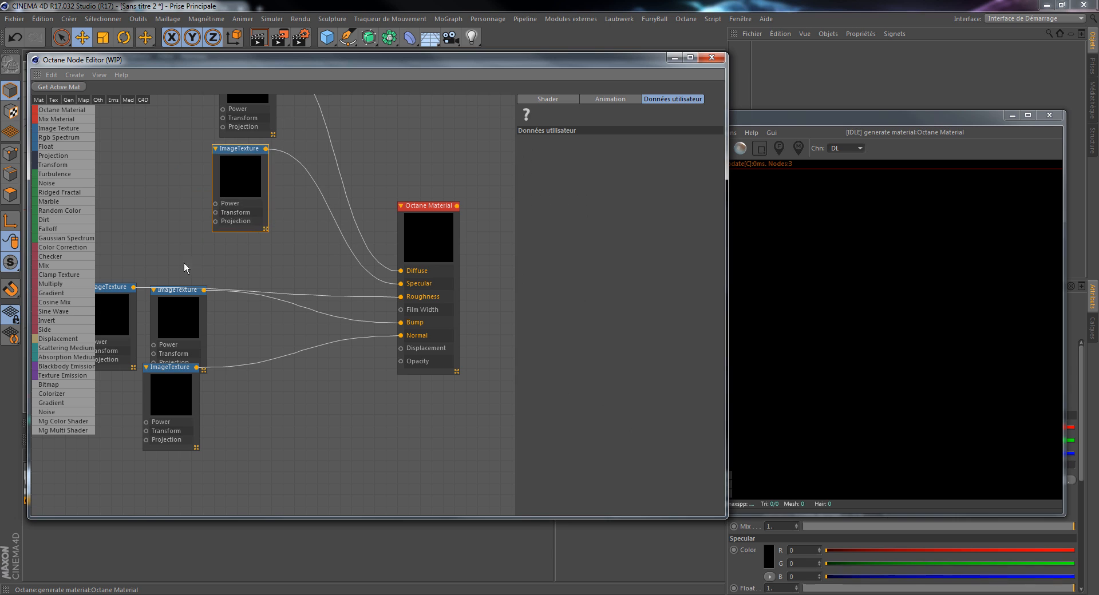
pyautogui.moveTo(115, 312); pyautogui.dragTo(249, 264)
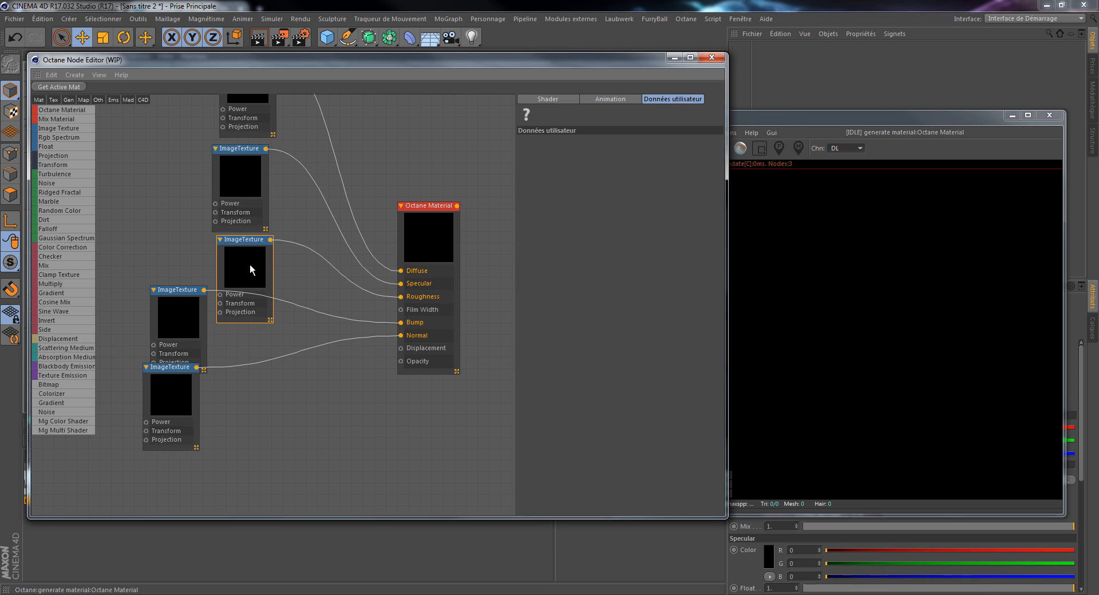
pyautogui.moveTo(183, 311); pyautogui.dragTo(236, 350)
pyautogui.moveTo(174, 397); pyautogui.dragTo(228, 461)
# Step: Regroup the five image texture nodes in pairs higher up in the graph, leaving free space beneath them
pyautogui.moveTo(194, 122); pyautogui.dragTo(169, 233)
pyautogui.moveTo(257, 120); pyautogui.dragTo(143, 145)
pyautogui.moveTo(244, 187); pyautogui.dragTo(200, 125)
pyautogui.moveTo(249, 260); pyautogui.dragTo(129, 195)
pyautogui.moveTo(239, 352); pyautogui.dragTo(195, 200)
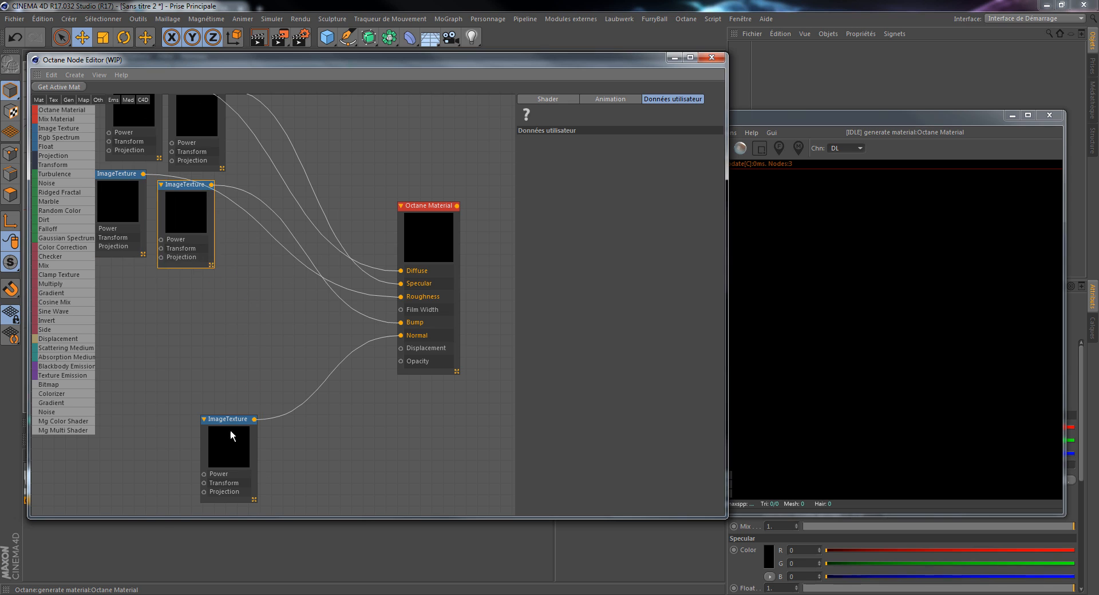
pyautogui.moveTo(230, 429); pyautogui.dragTo(123, 308)
pyautogui.click(203, 198)
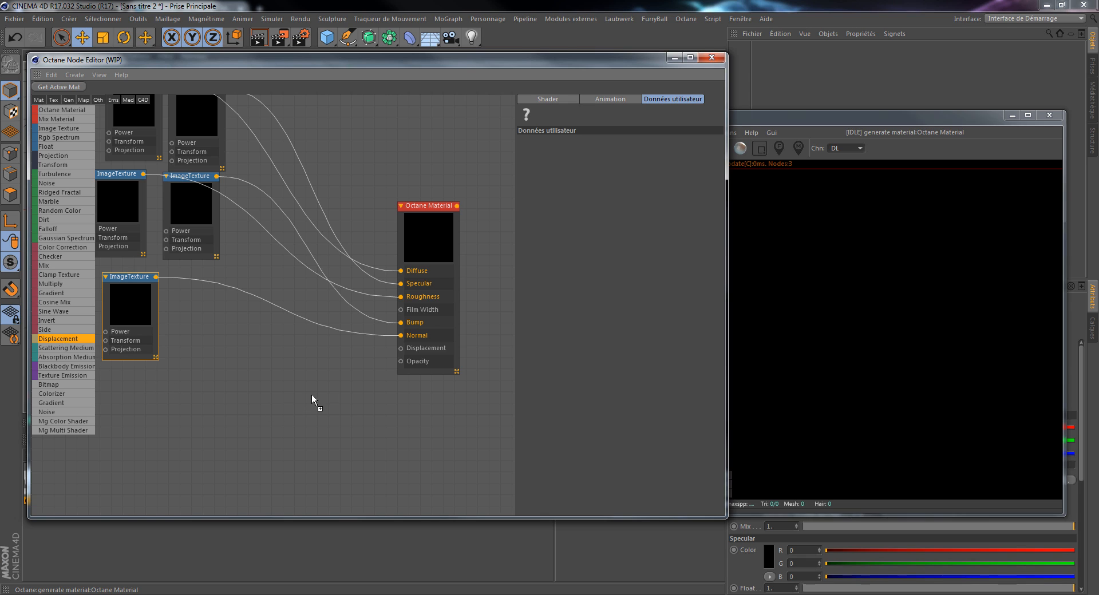
# Step: Add a Displacement node to the graph and place it below and to the left of the material node
pyautogui.moveTo(311, 393); pyautogui.dragTo(315, 376)
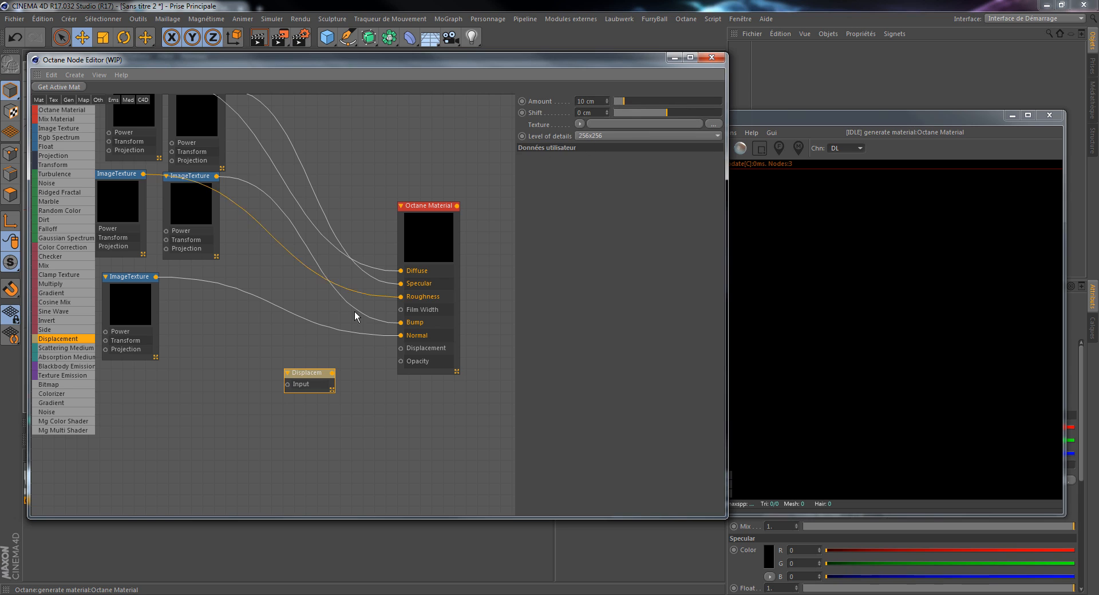
pyautogui.moveTo(308, 375); pyautogui.dragTo(275, 371)
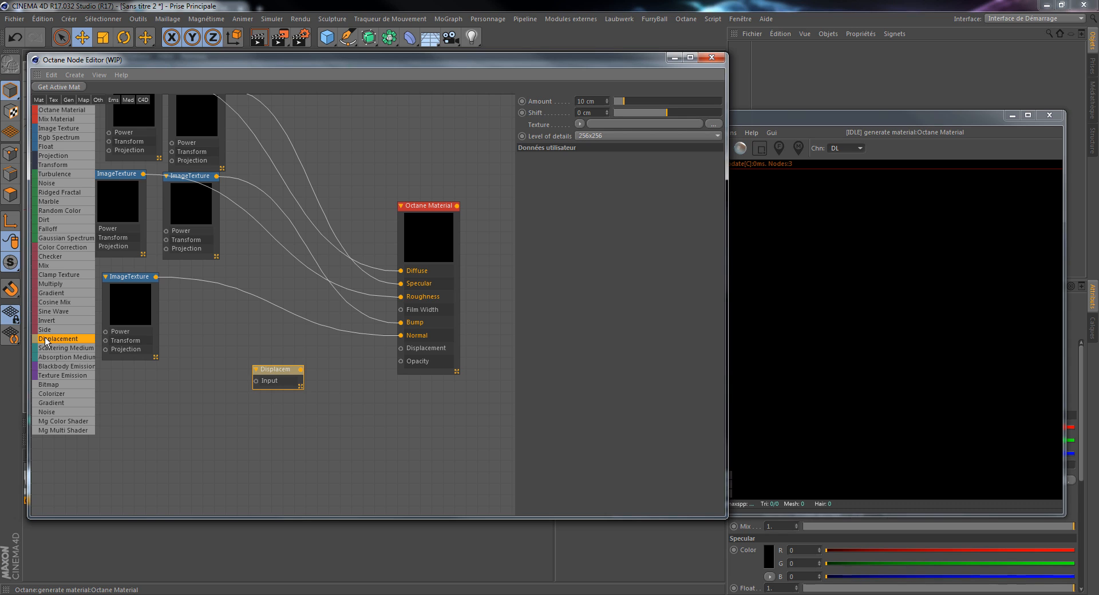
pyautogui.moveTo(274, 375)
pyautogui.mouseDown()
pyautogui.moveTo(296, 387)
pyautogui.moveTo(289, 372)
pyautogui.mouseUp()
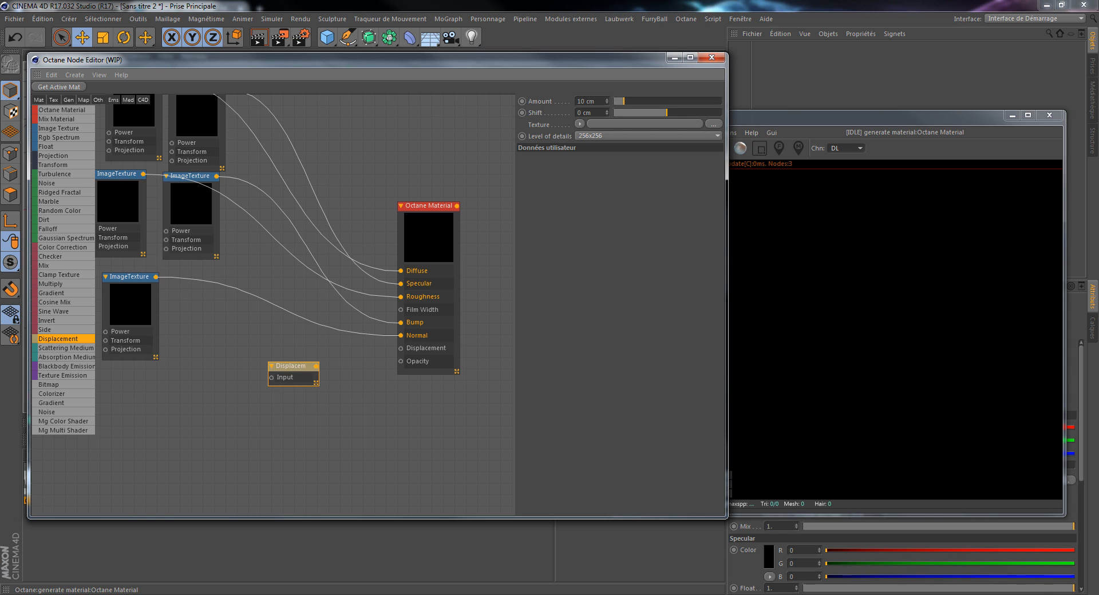
# Step: Feed MUDDY-FOREST-FLOOR-01_DEPTH_8k.tif into the Displacement node's input and connect that node to the material's Displacement input
pyautogui.hotkey('alt', 'Tab')
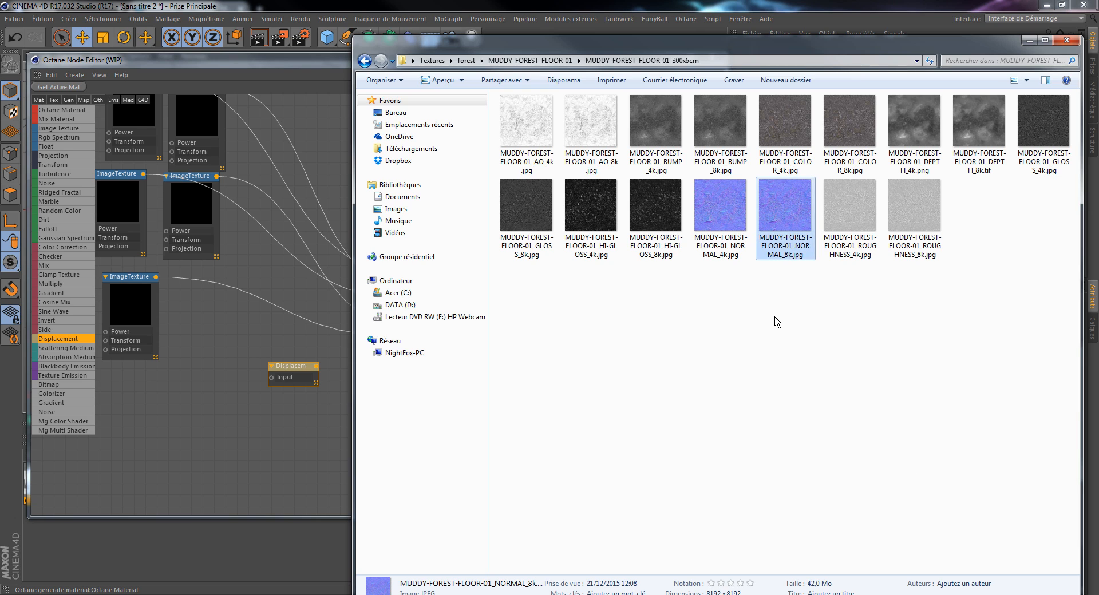
pyautogui.click(991, 188)
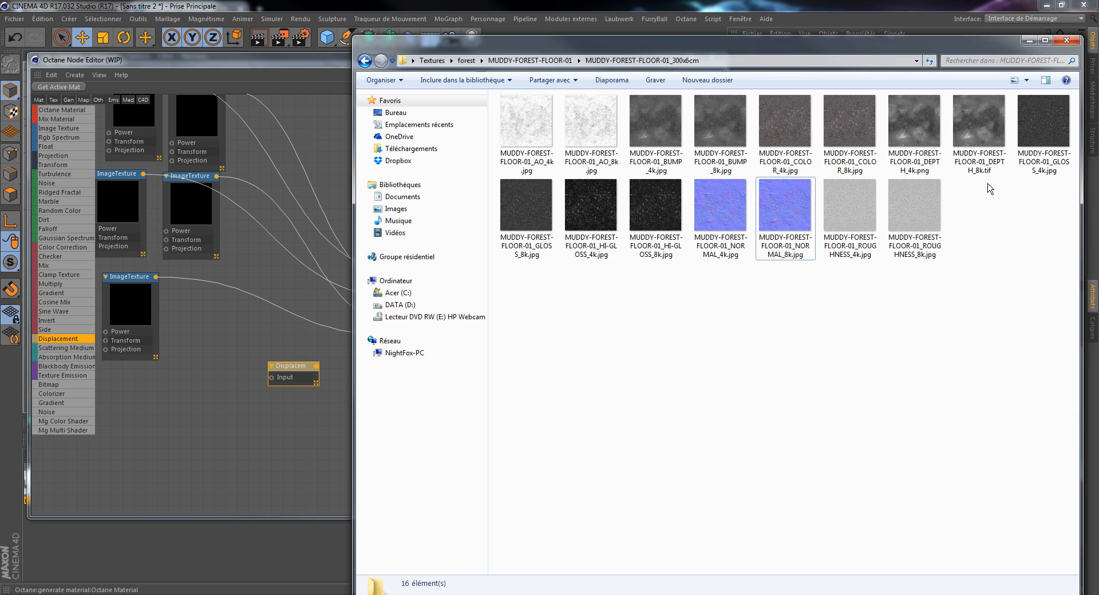
pyautogui.moveTo(981, 137); pyautogui.dragTo(271, 380)
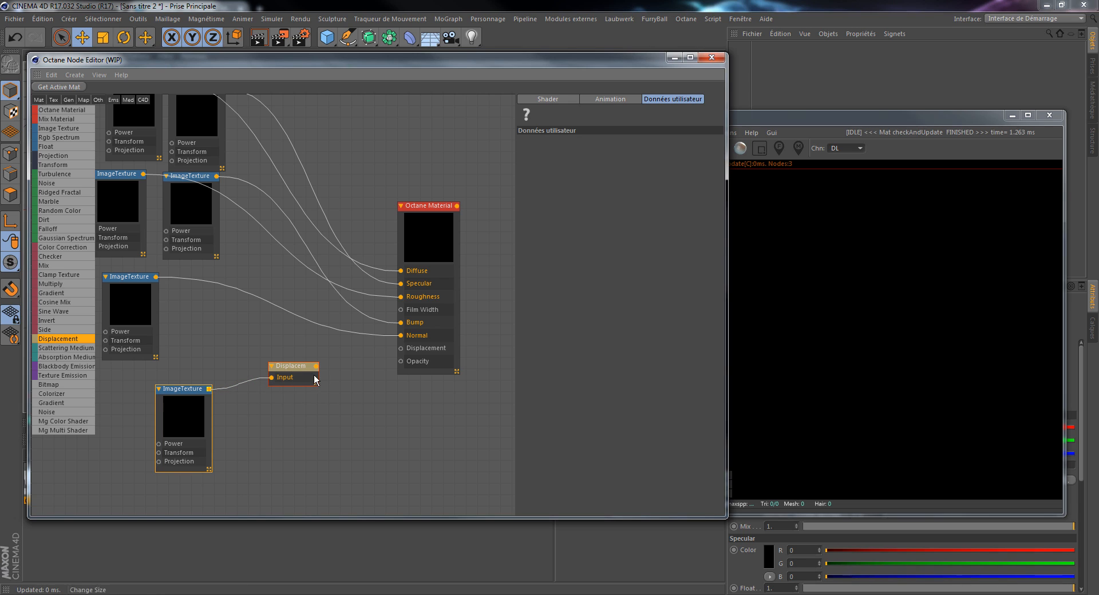
pyautogui.moveTo(317, 366); pyautogui.dragTo(402, 348)
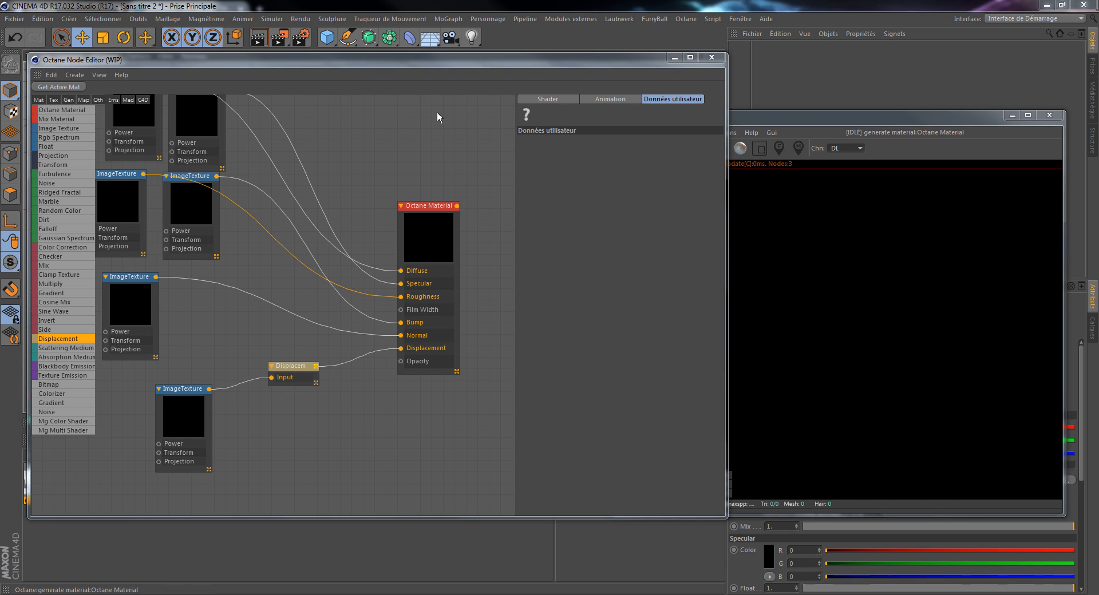
# Step: Move the node editor down and minimize the Live Viewer to uncover the 3D viewport
pyautogui.moveTo(584, 59); pyautogui.dragTo(415, 336)
pyautogui.click(1012, 115)
pyautogui.click(267, 433)
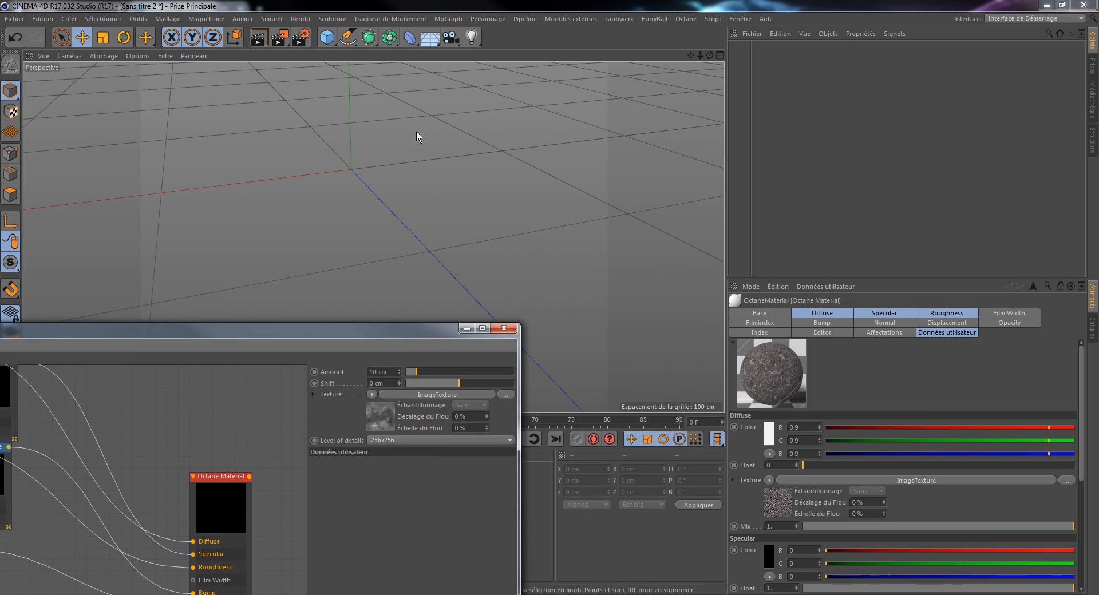
# Step: Add a Plan primitive to the scene, minimize the node editor, and apply the Octane material to the plane
pyautogui.click(327, 38)
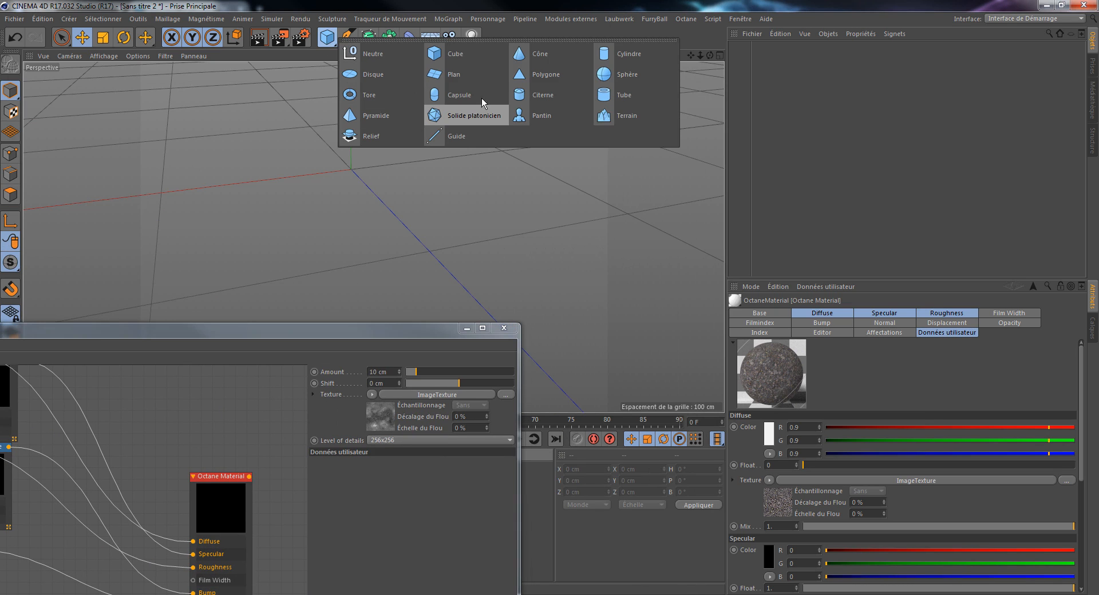
pyautogui.click(455, 75)
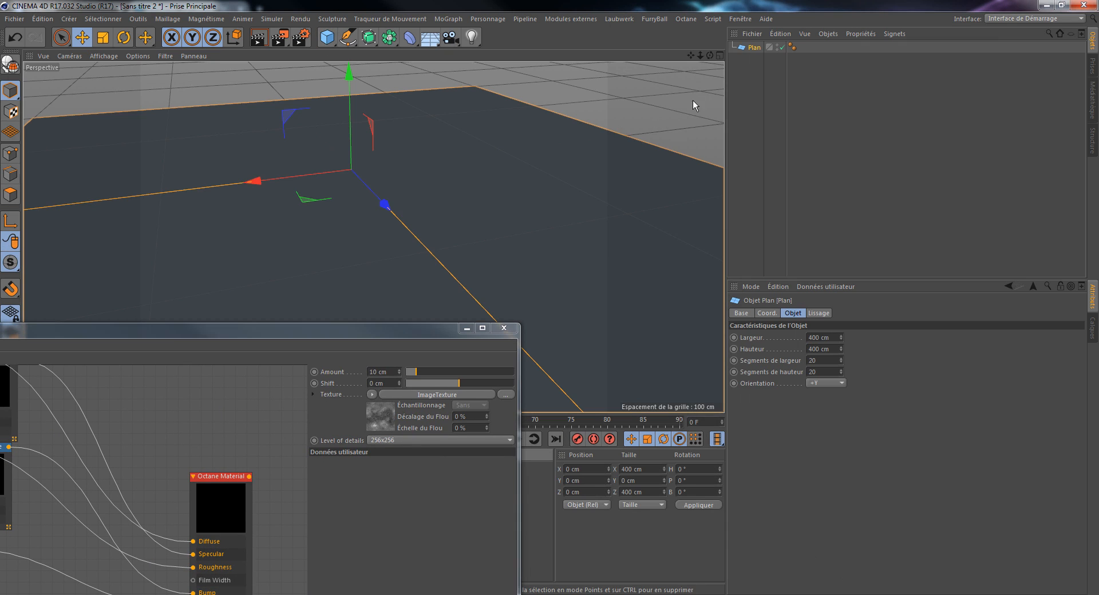
pyautogui.moveTo(701, 55); pyautogui.dragTo(739, 51)
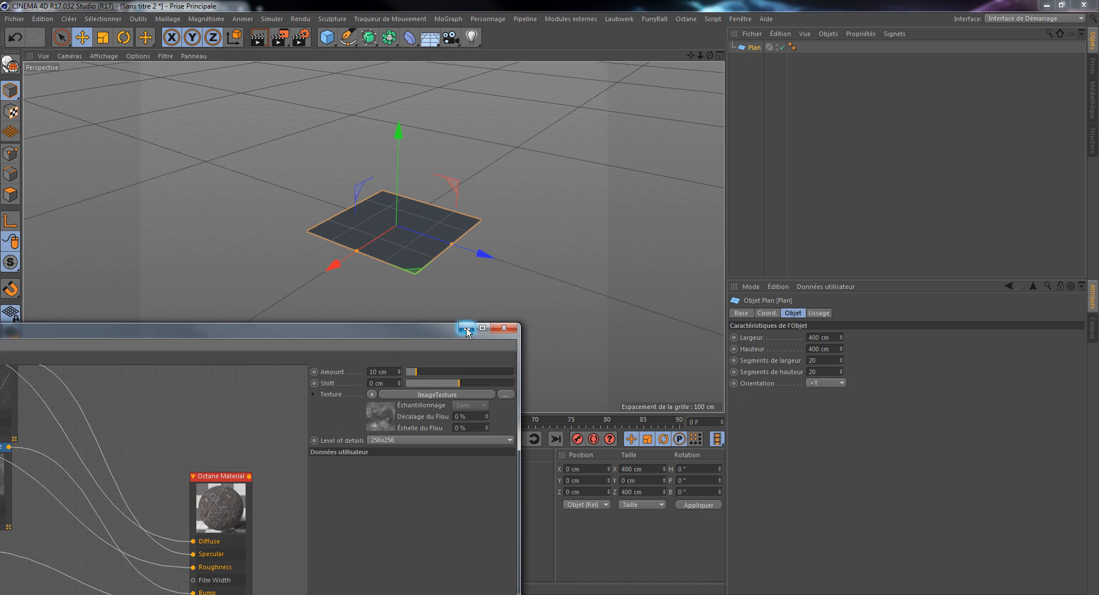
pyautogui.click(467, 328)
pyautogui.moveTo(46, 483); pyautogui.dragTo(584, 91)
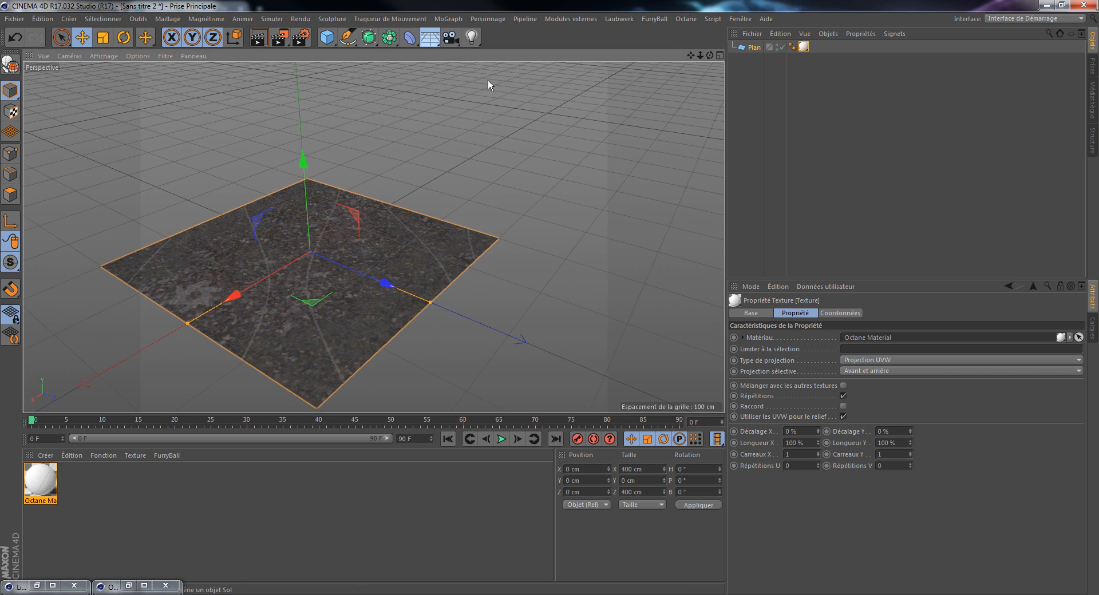
# Step: Add a Ciel sky object and give it an Octane Environment Tag
pyautogui.click(473, 75)
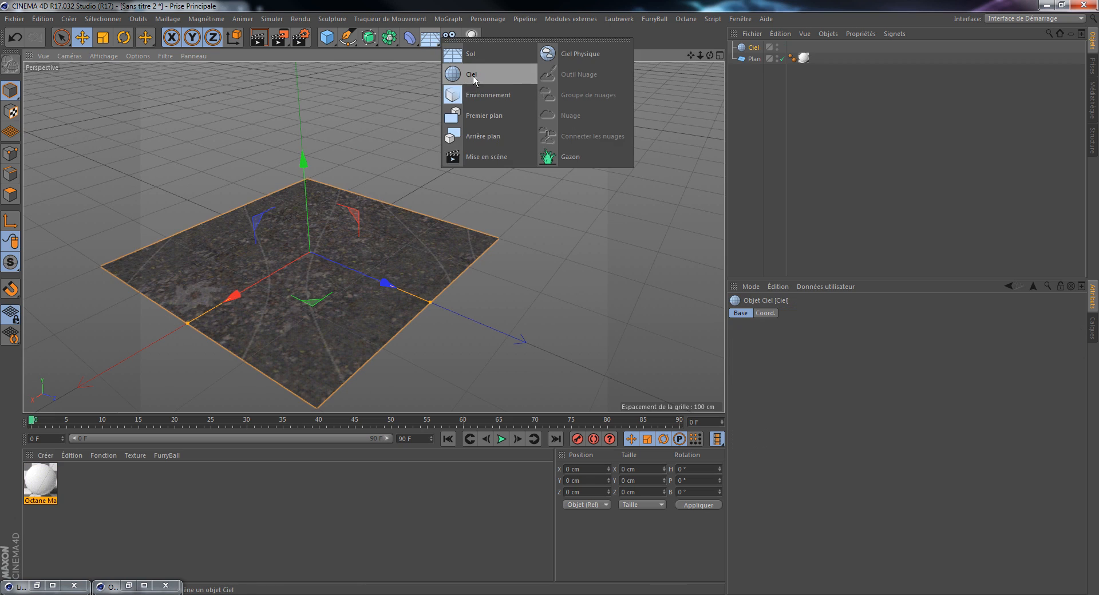
pyautogui.rightClick(754, 48)
pyautogui.moveTo(834, 23)
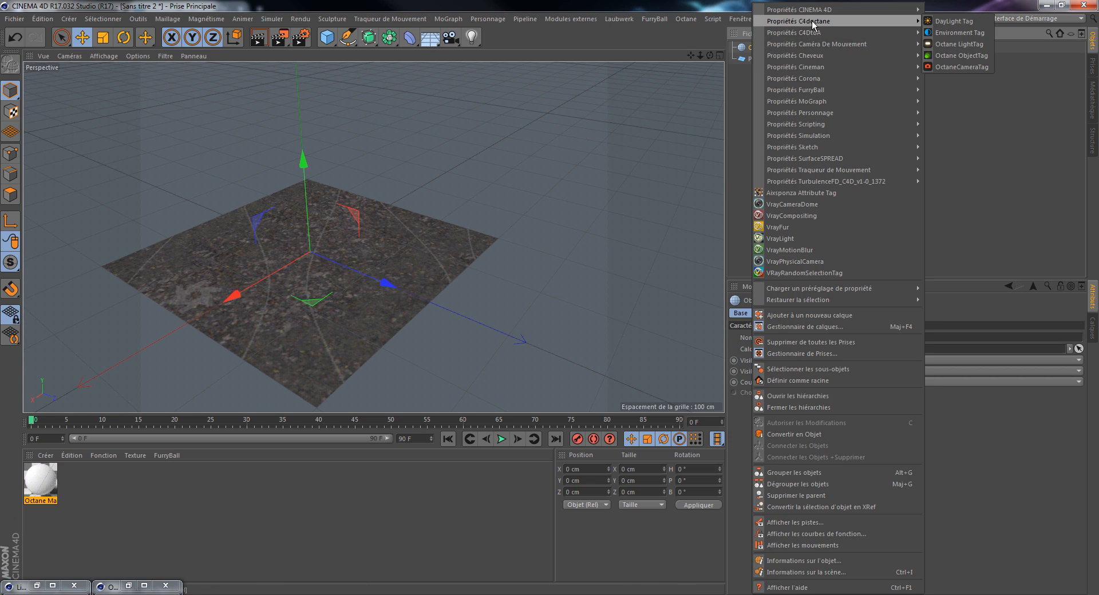
pyautogui.click(953, 33)
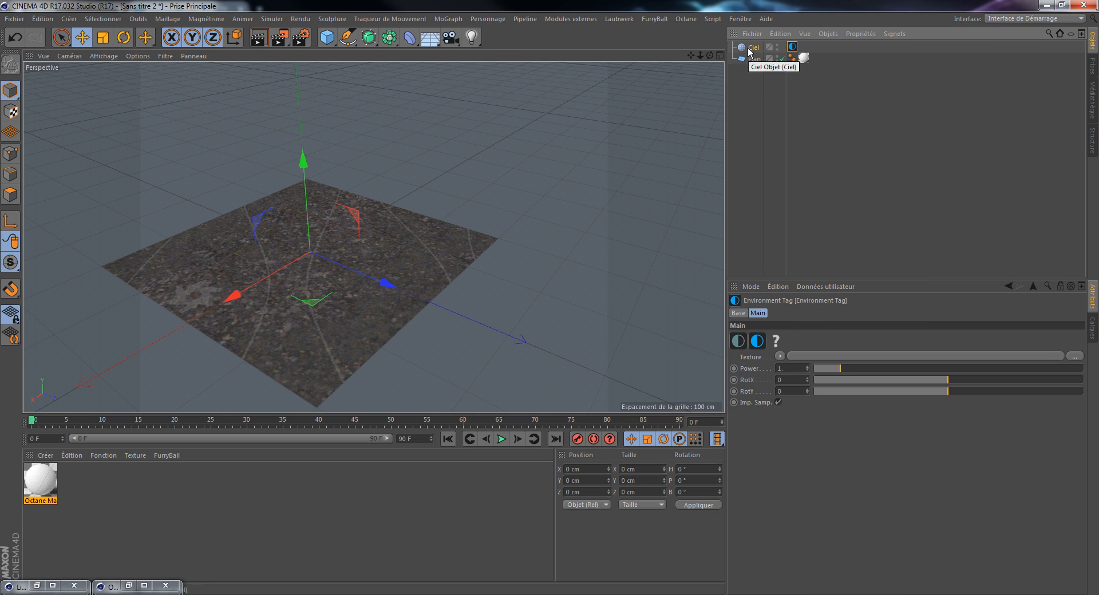
pyautogui.click(474, 43)
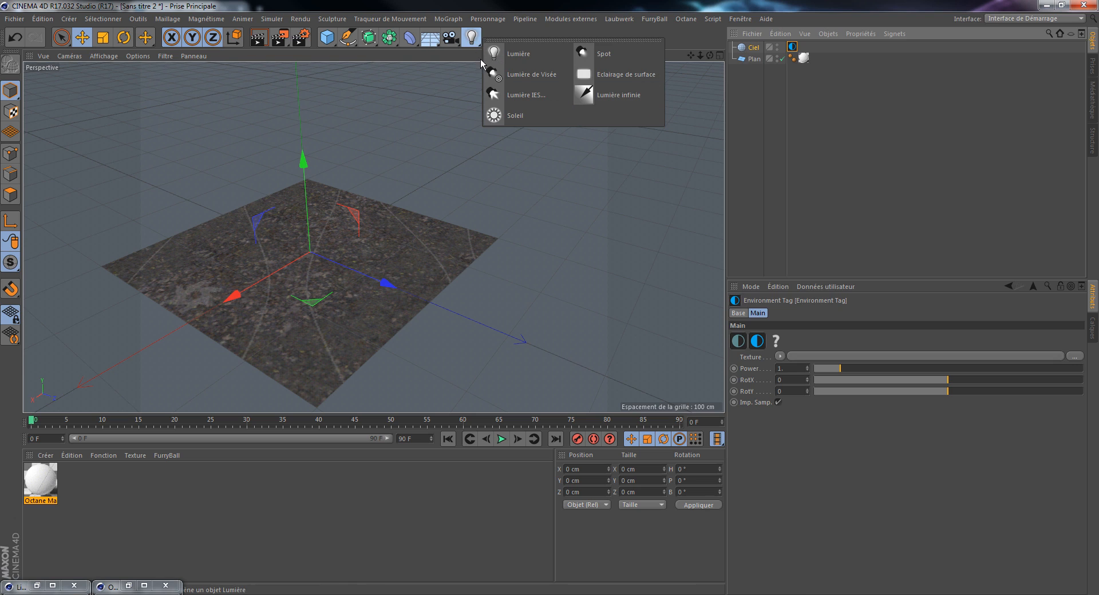
pyautogui.click(623, 99)
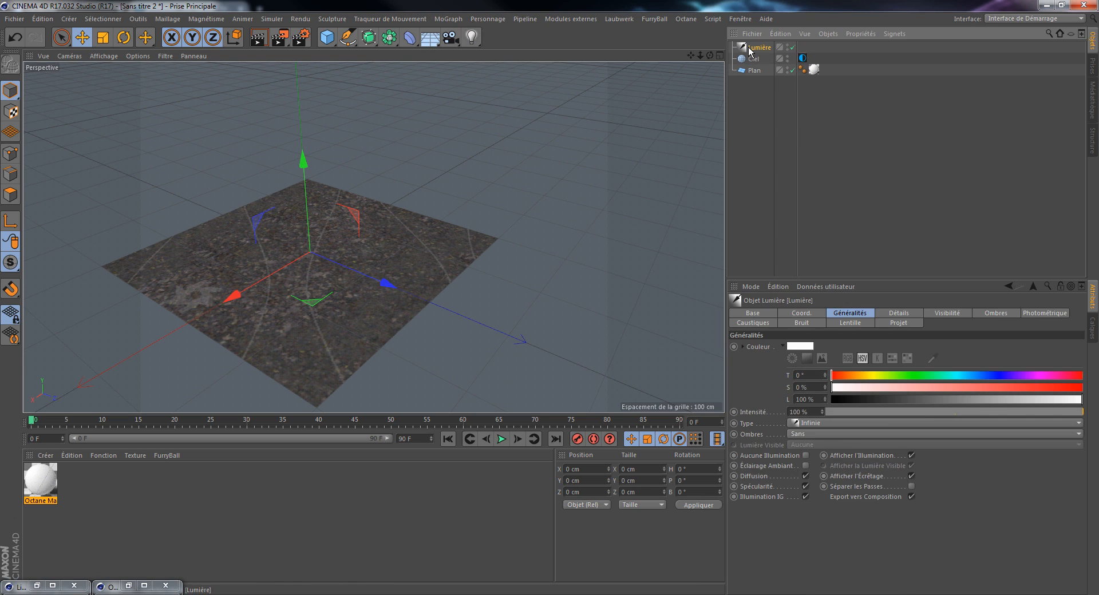
pyautogui.rightClick(748, 50)
pyautogui.moveTo(796, 23)
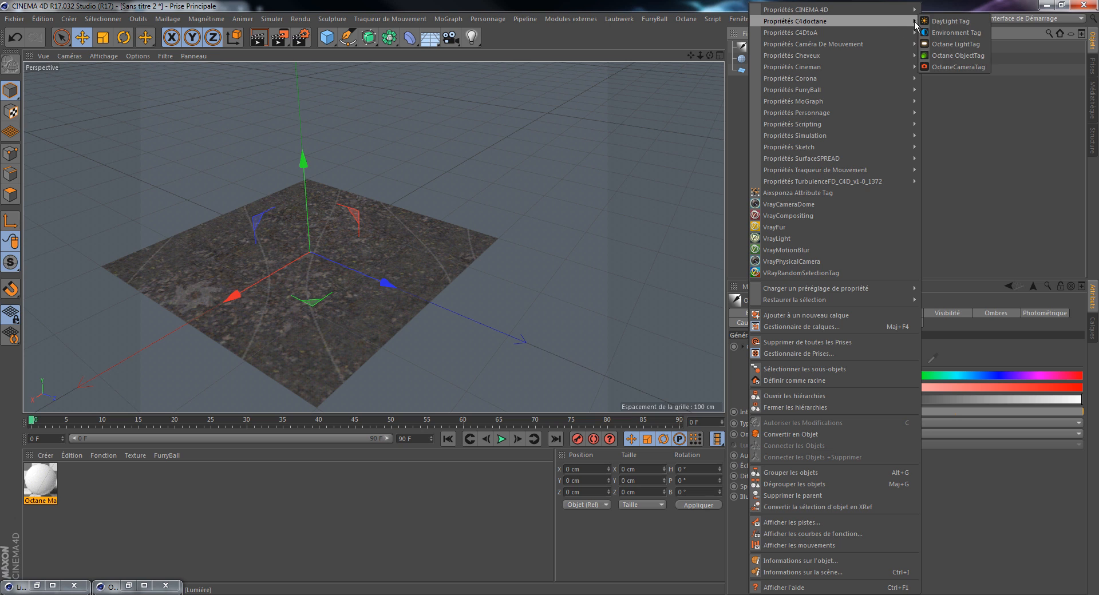
pyautogui.click(956, 32)
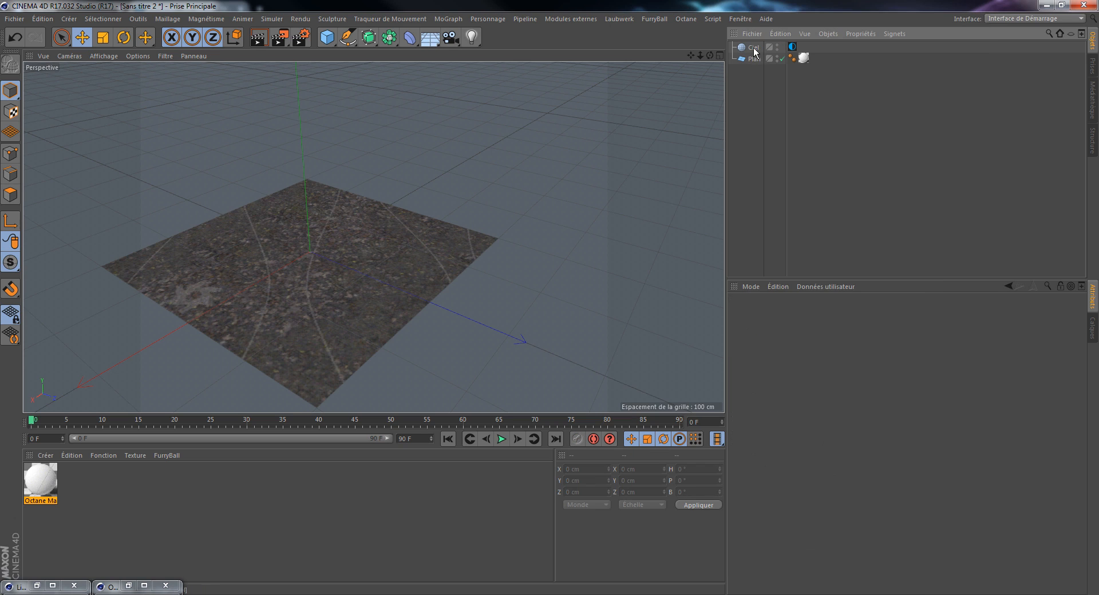
# Step: Disable Imp. Samp. in the sky object's Environment Tag
pyautogui.click(753, 48)
pyautogui.click(792, 46)
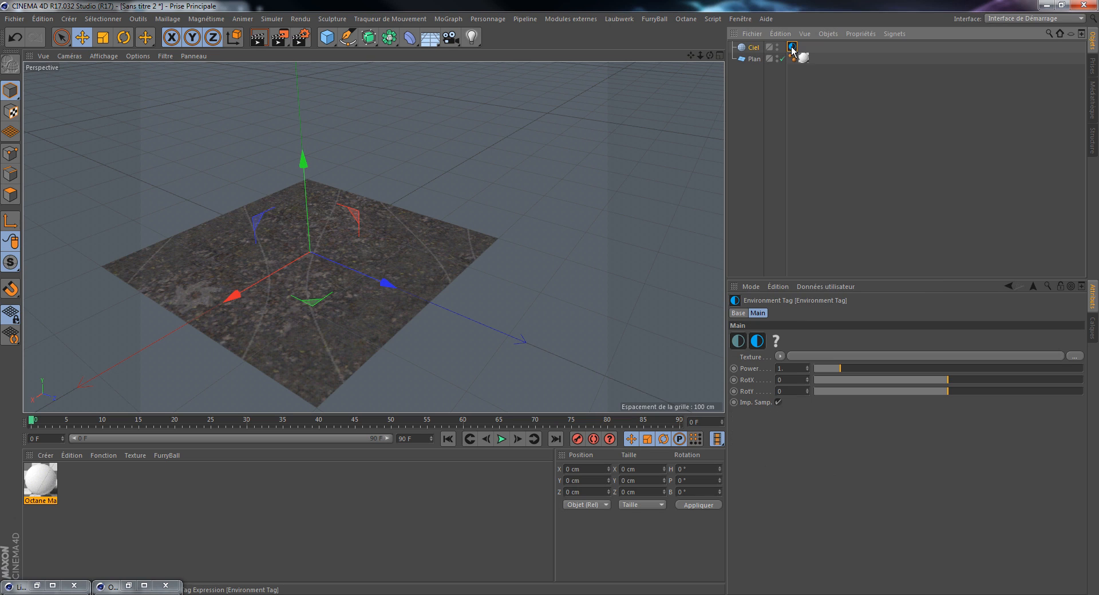
pyautogui.click(778, 403)
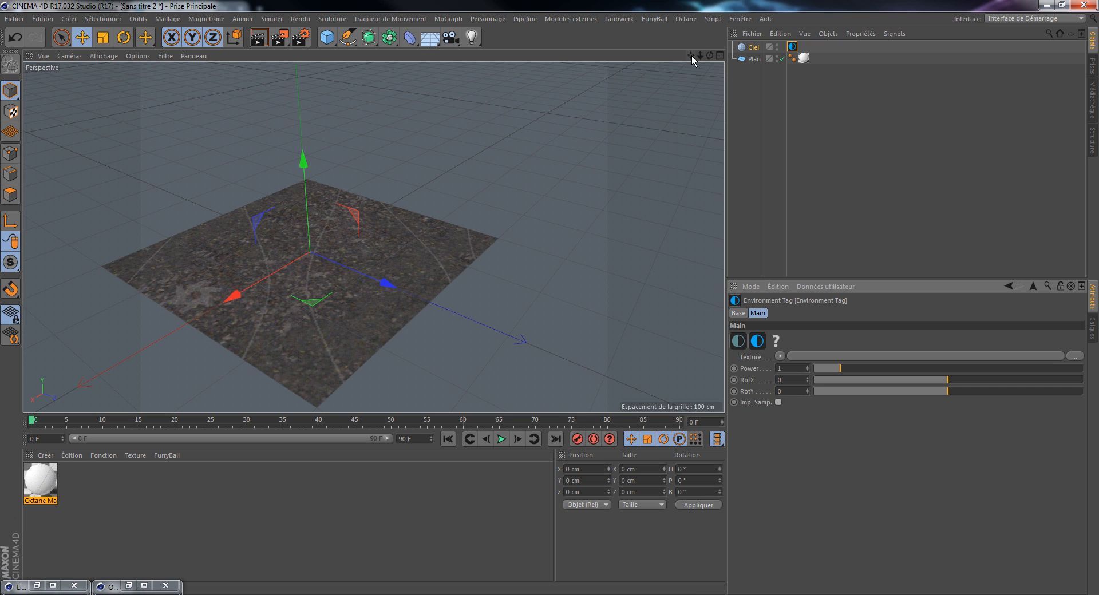
# Step: Centre the plane in the view, bring up the Live Viewer with the node editor minimized, and start the Octane render
pyautogui.moveTo(692, 56); pyautogui.dragTo(692, 56)
pyautogui.click(687, 19)
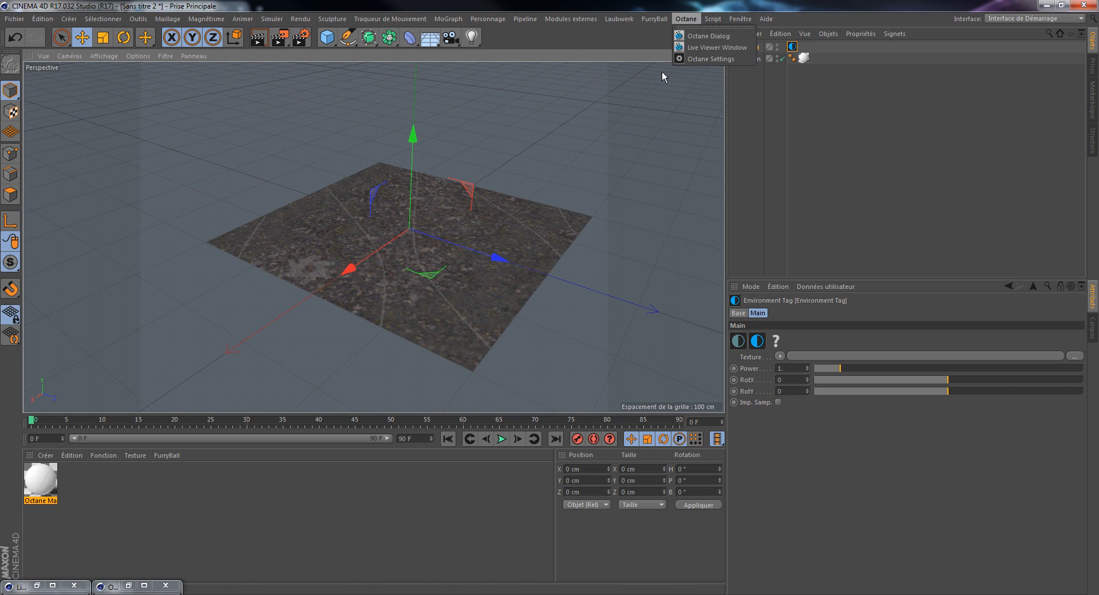
pyautogui.click(699, 47)
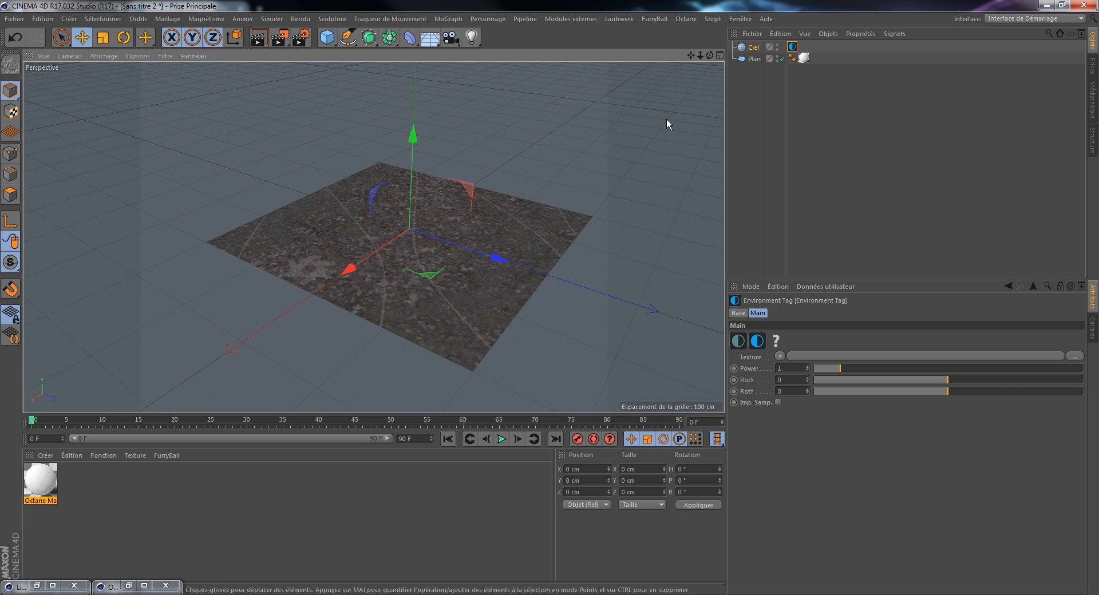
pyautogui.click(129, 587)
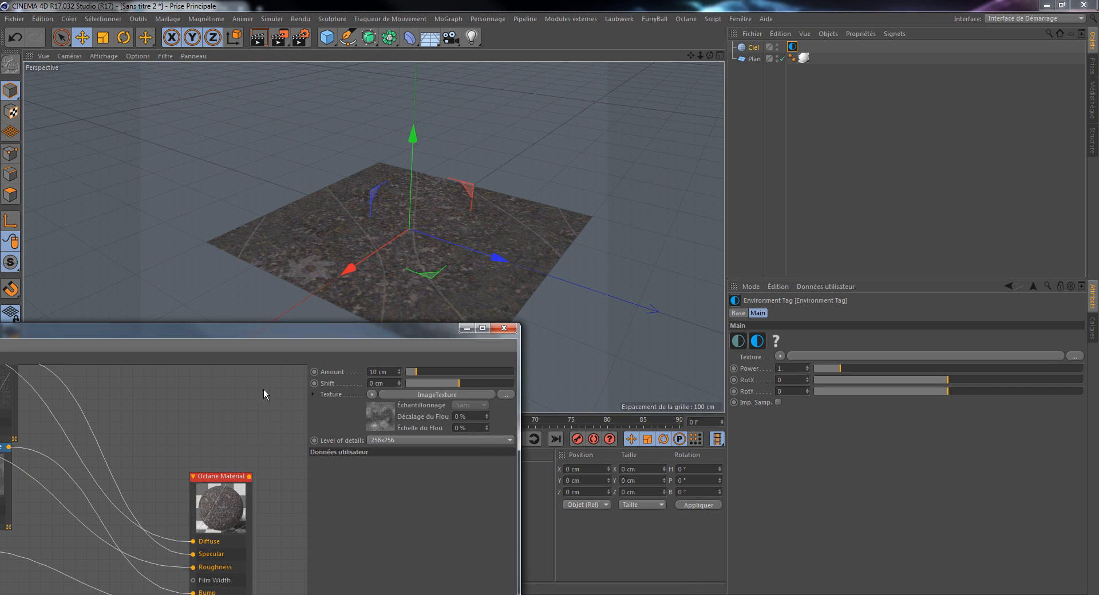
pyautogui.click(466, 328)
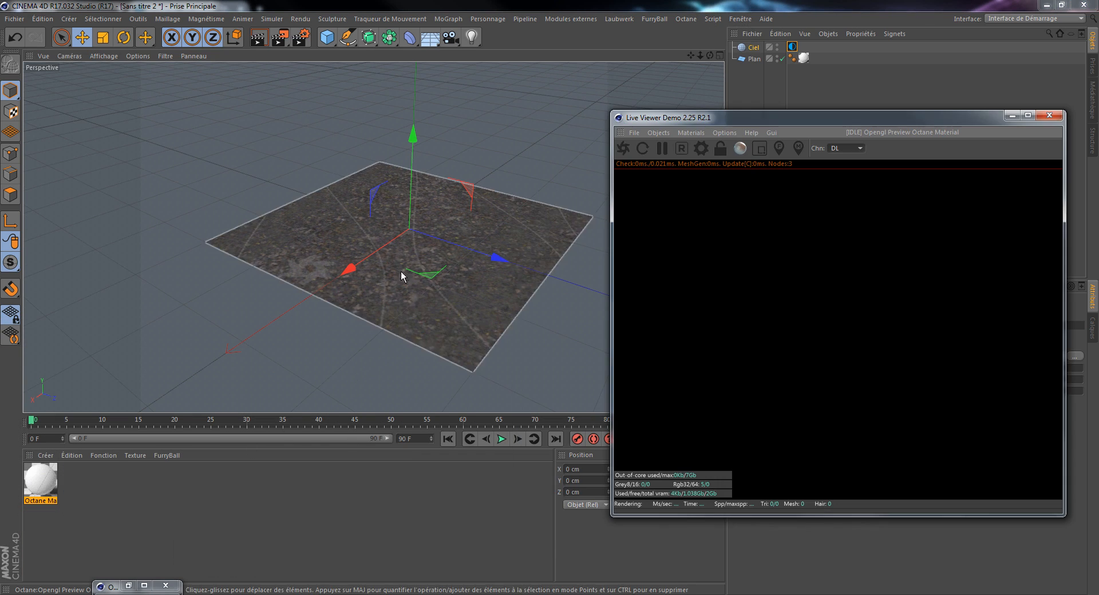
pyautogui.click(624, 147)
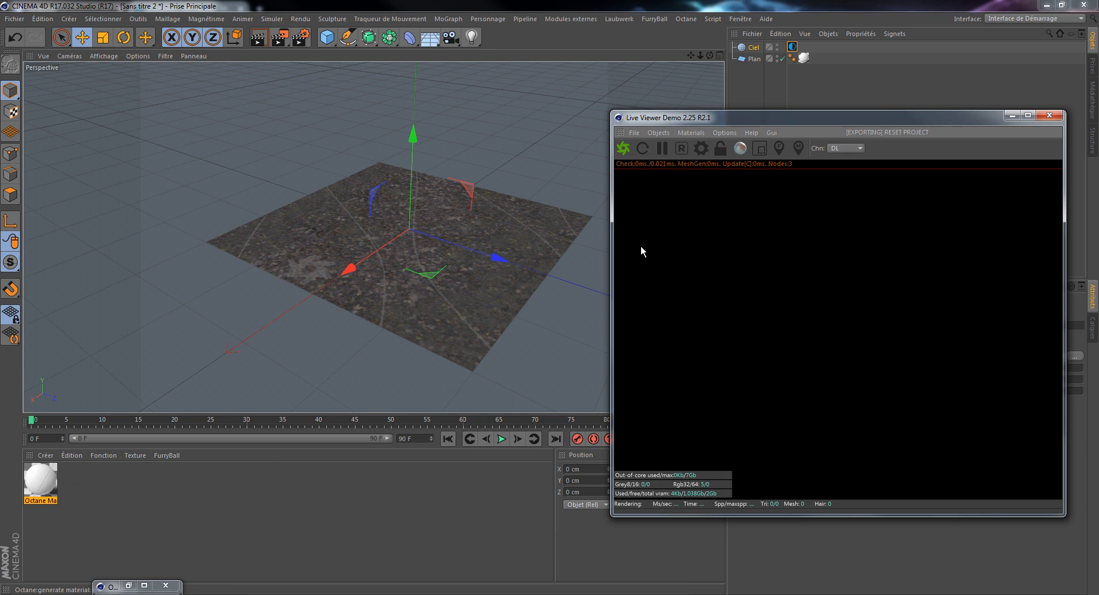
# Step: Examine the rendered forest floor on the plane up close, and restore the node editor beside the Live Viewer
pyautogui.moveTo(846, 123); pyautogui.dragTo(757, 122)
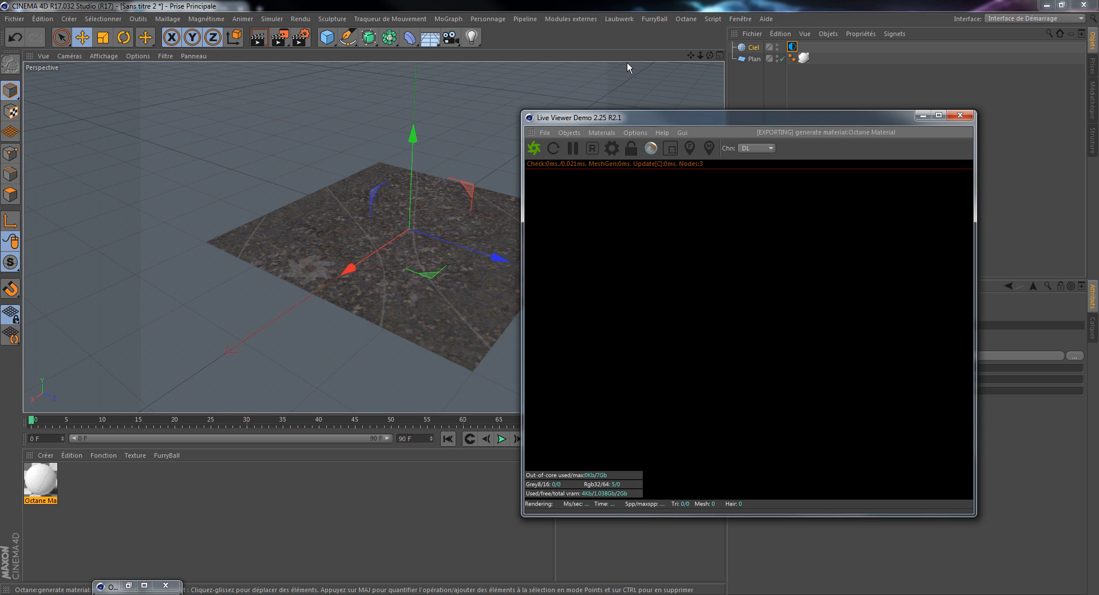
pyautogui.moveTo(722, 117); pyautogui.dragTo(743, 121)
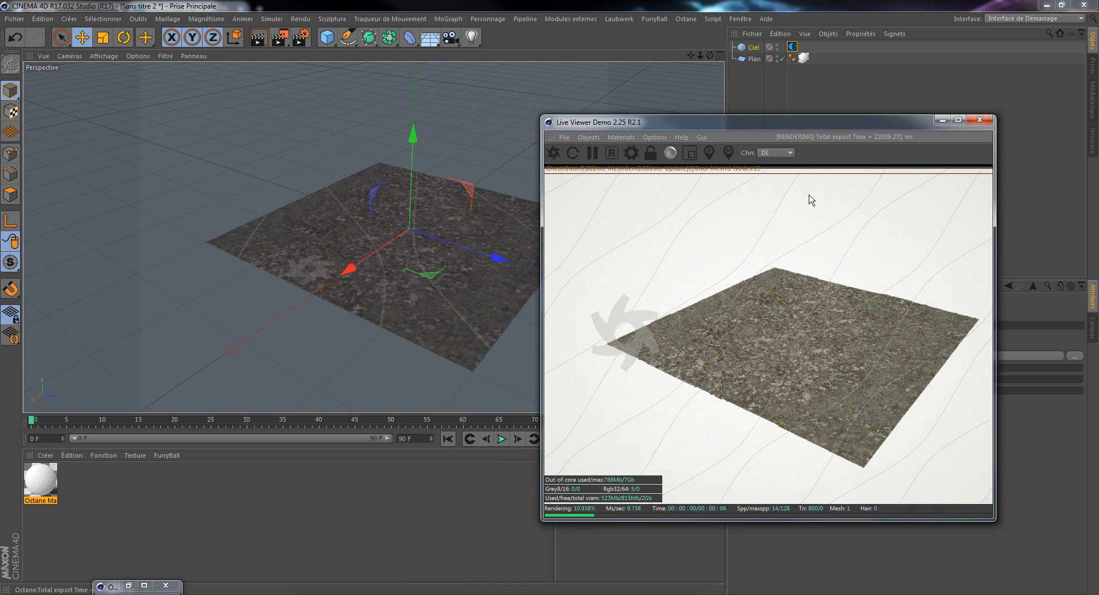
pyautogui.keyDown('alt'); pyautogui.moveTo(398, 263); pyautogui.dragTo(433, 225, button='right'); pyautogui.keyUp('alt')
pyautogui.keyDown('alt'); pyautogui.moveTo(432, 225); pyautogui.dragTo(338, 225, button='middle'); pyautogui.keyUp('alt')
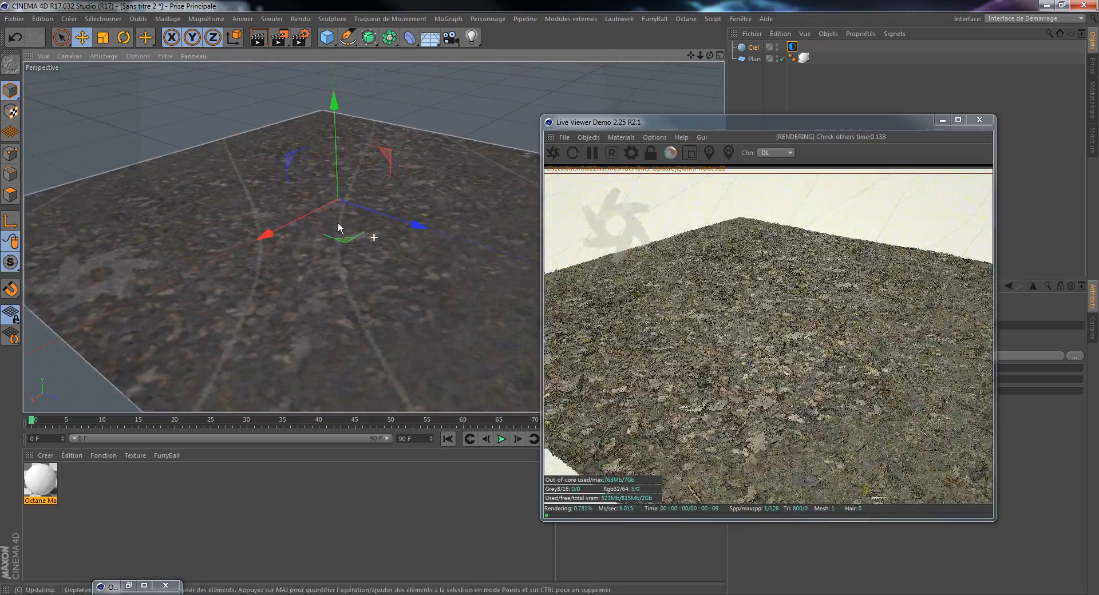
pyautogui.keyDown('alt'); pyautogui.moveTo(333, 268); pyautogui.dragTo(382, 213, button='right'); pyautogui.keyUp('alt')
pyautogui.keyDown('alt'); pyautogui.moveTo(348, 270); pyautogui.dragTo(383, 237); pyautogui.keyUp('alt')
pyautogui.click(129, 586)
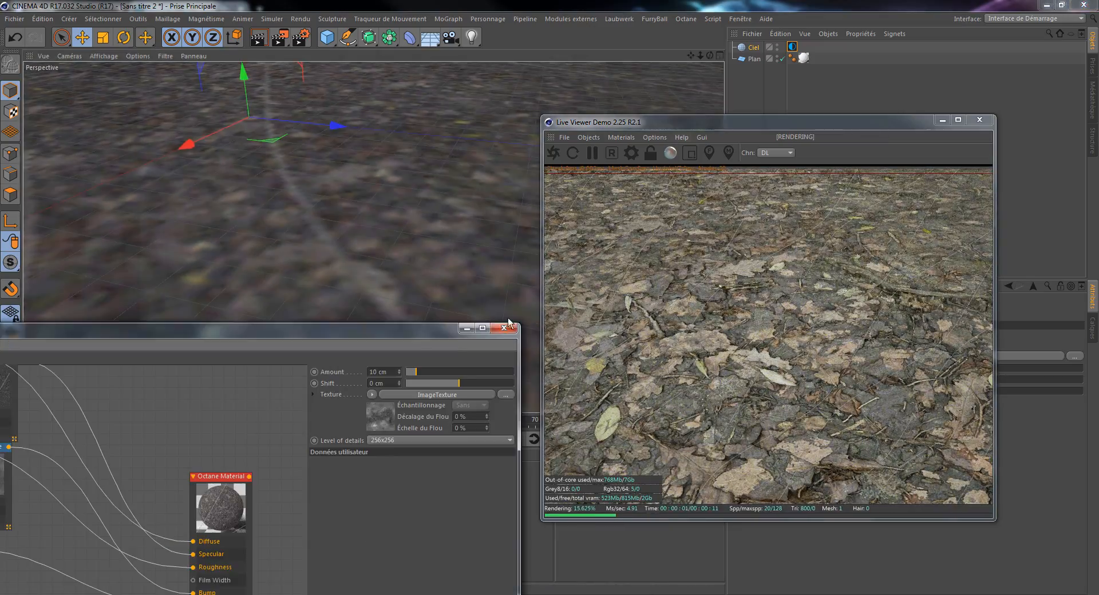
pyautogui.moveTo(421, 335); pyautogui.dragTo(438, 118)
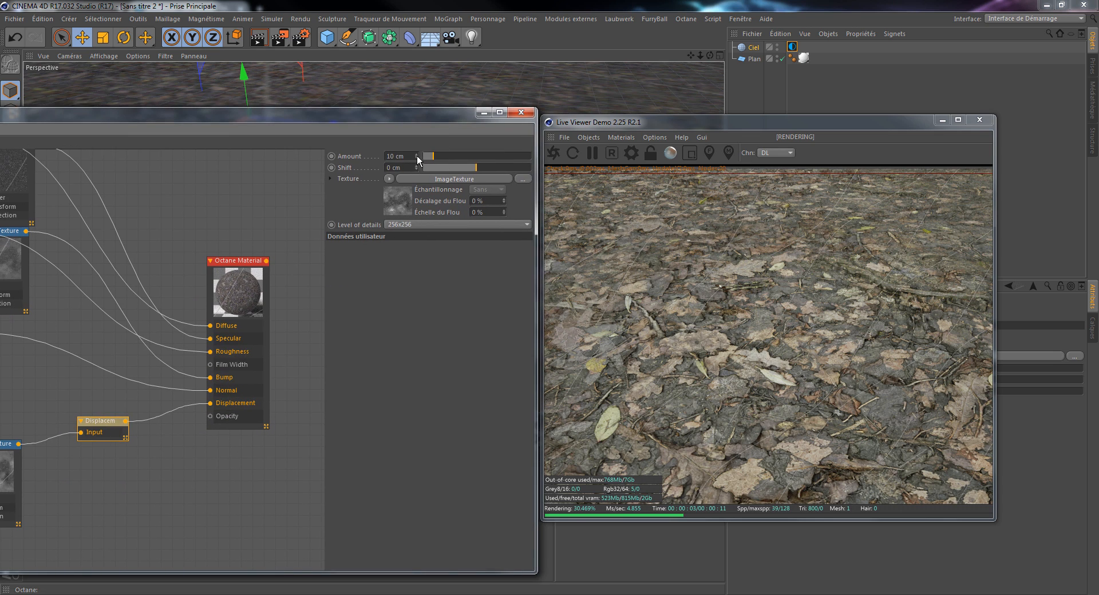
# Step: Set the Displacement node's Amount to 30 cm and view the relief from a lower angle
pyautogui.click(395, 155)
pyautogui.write('30')
pyautogui.press('Return')
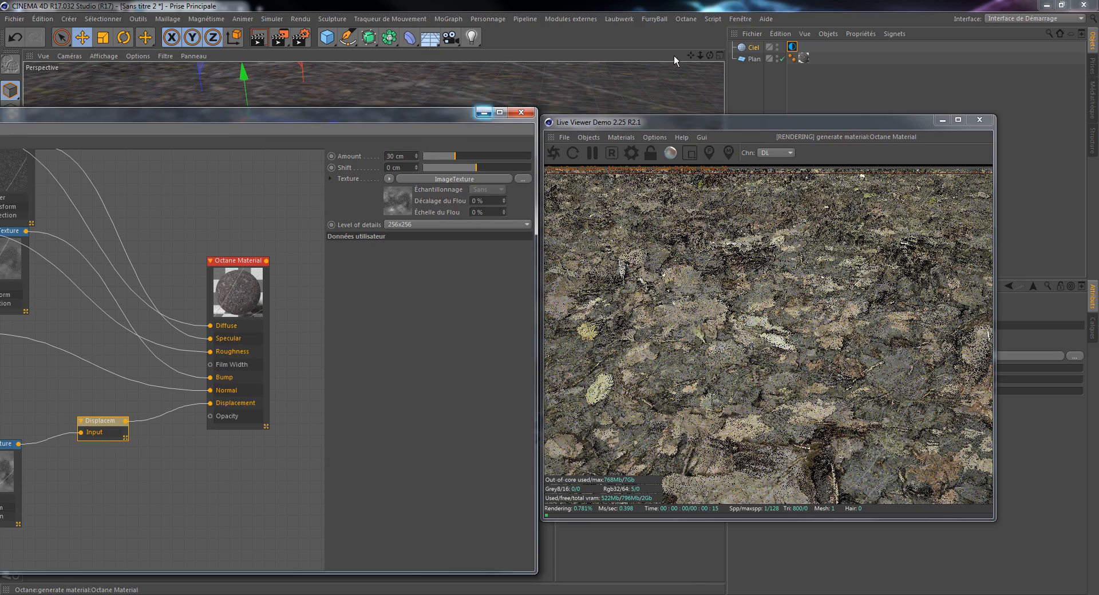
pyautogui.moveTo(702, 54)
pyautogui.mouseDown()
pyautogui.moveTo(709, 61)
pyautogui.moveTo(712, 49)
pyautogui.moveTo(713, 59)
pyautogui.moveTo(692, 54)
pyautogui.moveTo(704, 60)
pyautogui.mouseUp()
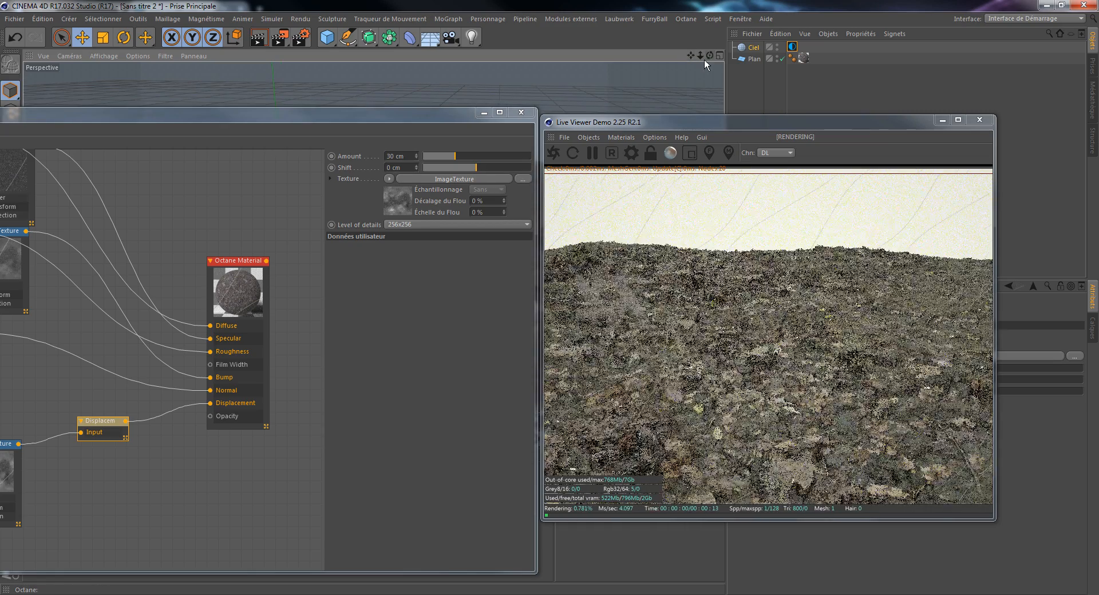
# Step: Set the displacement's Level of details to 8192x8192 and its Amount to 15 cm
pyautogui.click(440, 226)
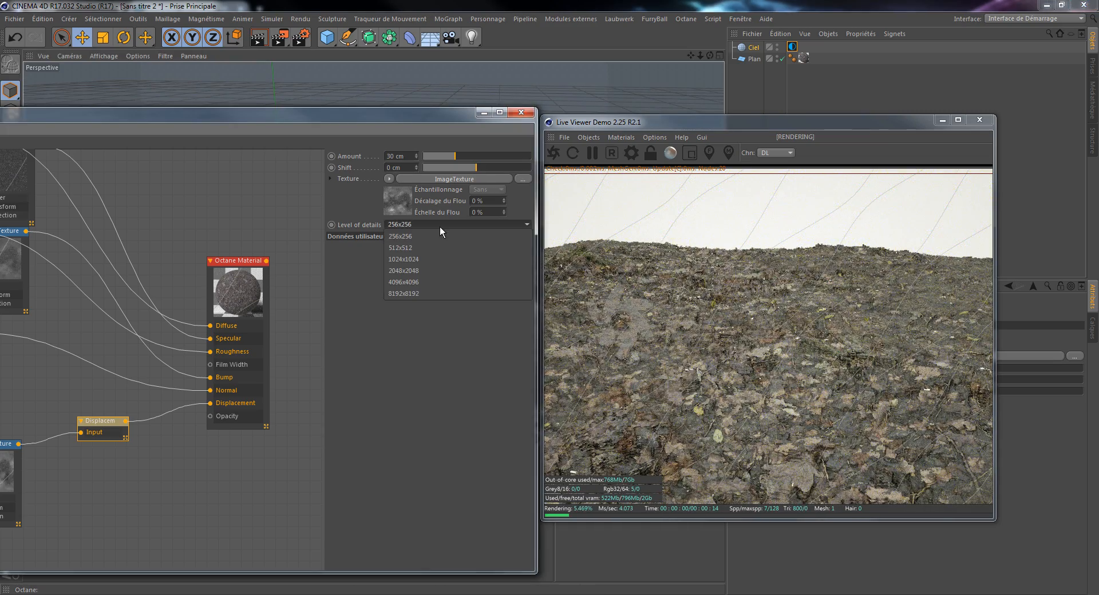
pyautogui.click(431, 294)
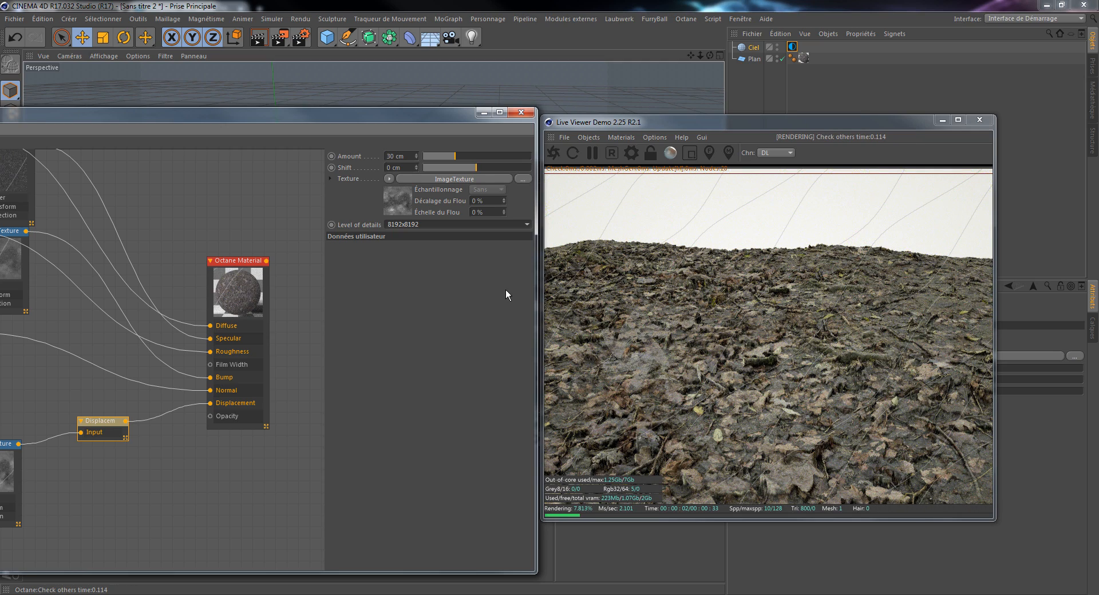
pyautogui.click(402, 158)
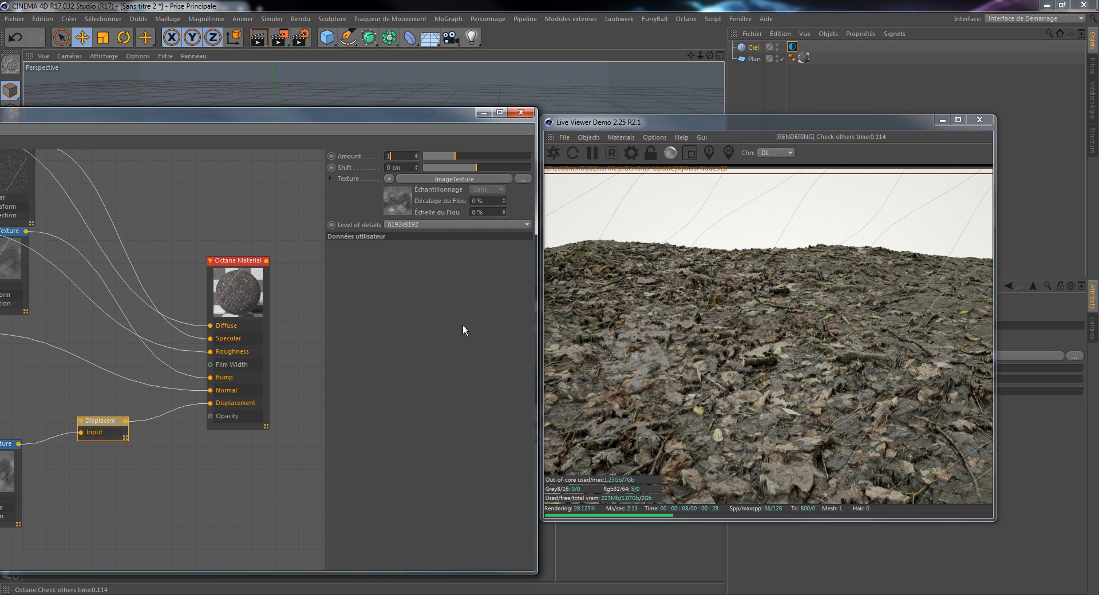
pyautogui.write('5')
pyautogui.press('Return')
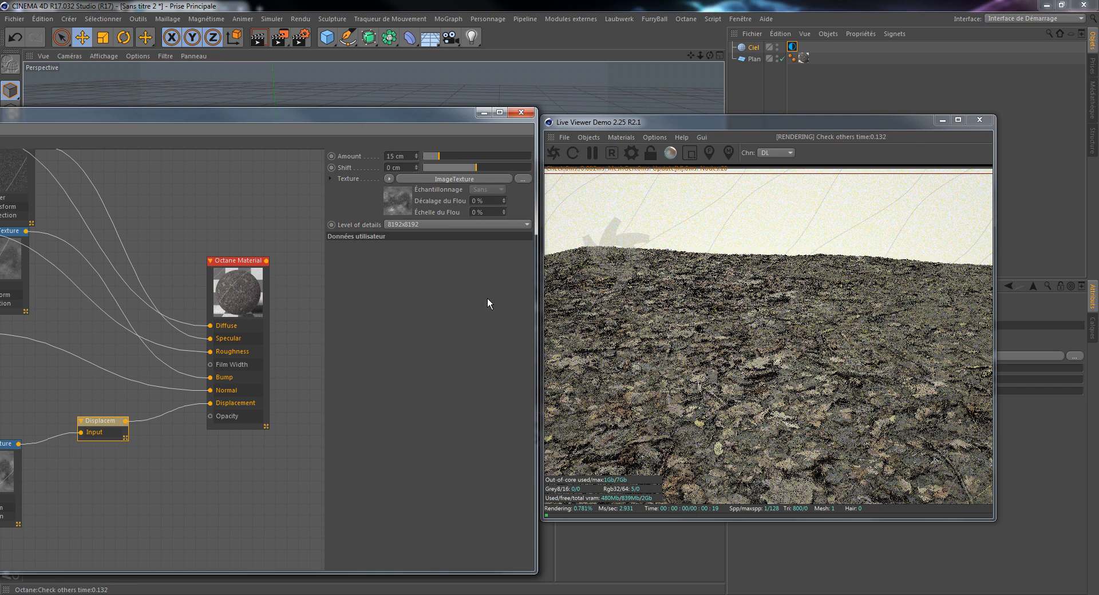
# Step: Uncover the viewport and examine the displaced leaves and twigs close up in the render
pyautogui.moveTo(448, 118); pyautogui.dragTo(244, 119)
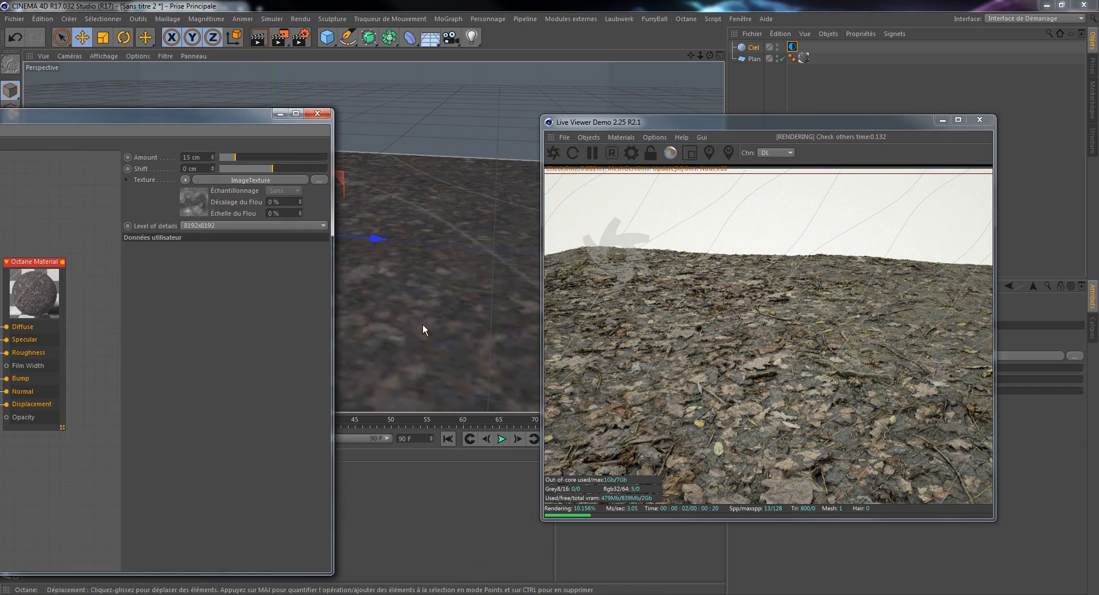
pyautogui.keyDown('alt'); pyautogui.moveTo(502, 293); pyautogui.dragTo(446, 259); pyautogui.keyUp('alt')
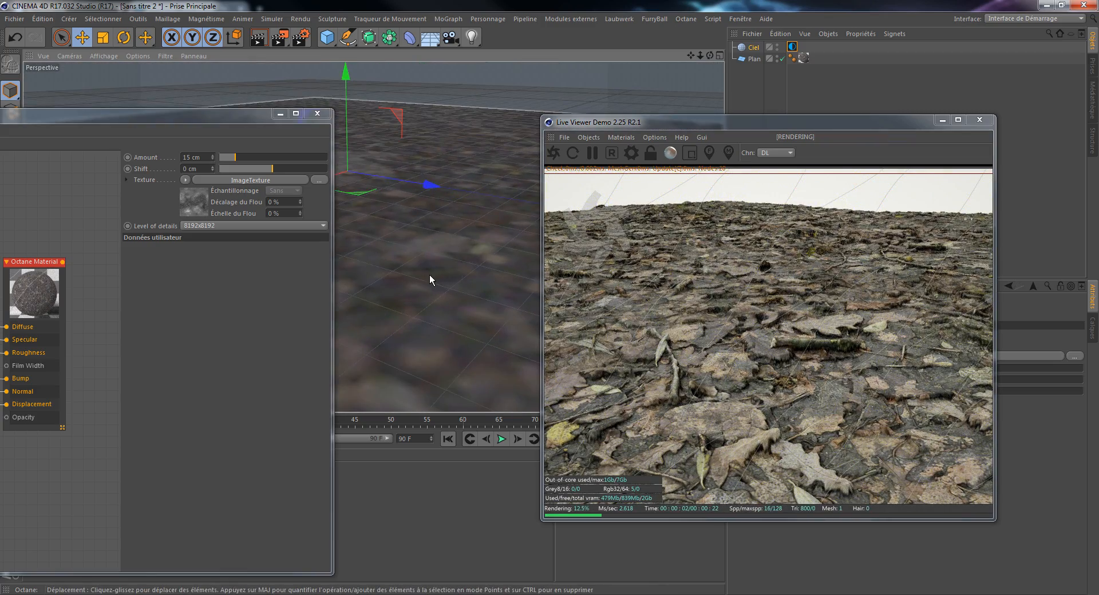
pyautogui.moveTo(429, 274)
pyautogui.keyDown('alt'); pyautogui.mouseDown()
pyautogui.moveTo(471, 277)
pyautogui.moveTo(404, 274)
pyautogui.moveTo(456, 271)
pyautogui.moveTo(364, 291)
pyautogui.moveTo(418, 269)
pyautogui.mouseUp(); pyautogui.keyUp('alt')
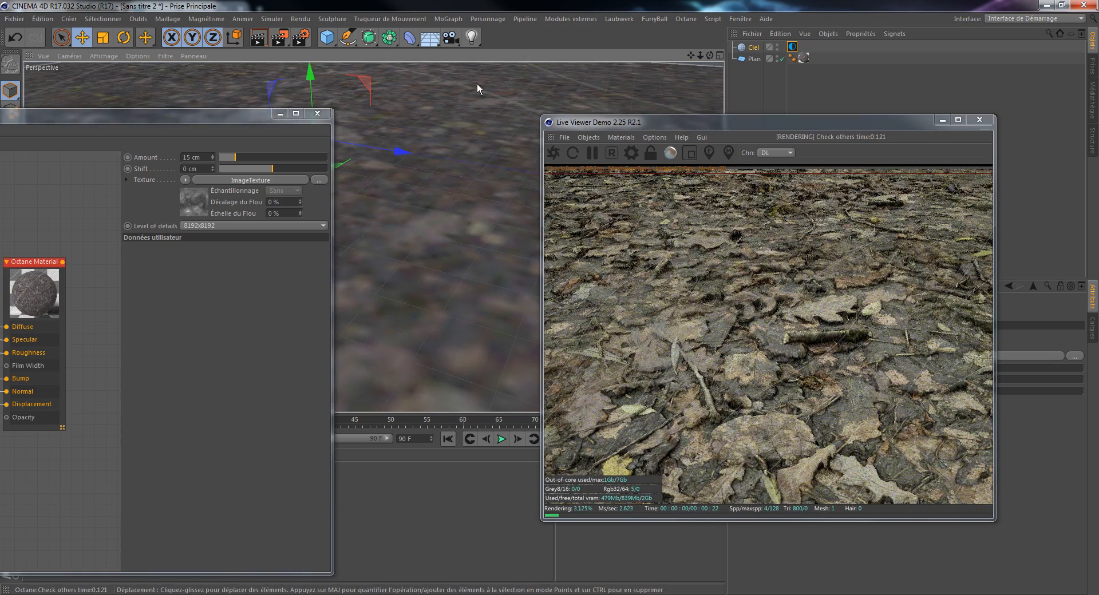
# Step: Add a Lumière light to the scene and give it an Octane LightTag
pyautogui.moveTo(473, 41); pyautogui.dragTo(531, 54)
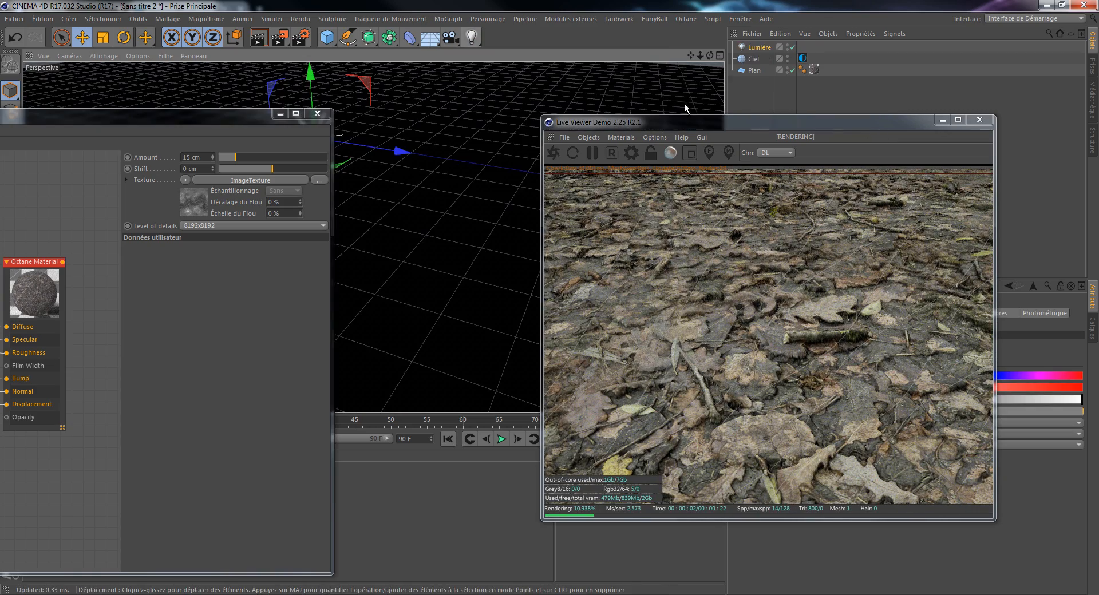
pyautogui.moveTo(748, 122); pyautogui.dragTo(322, 133)
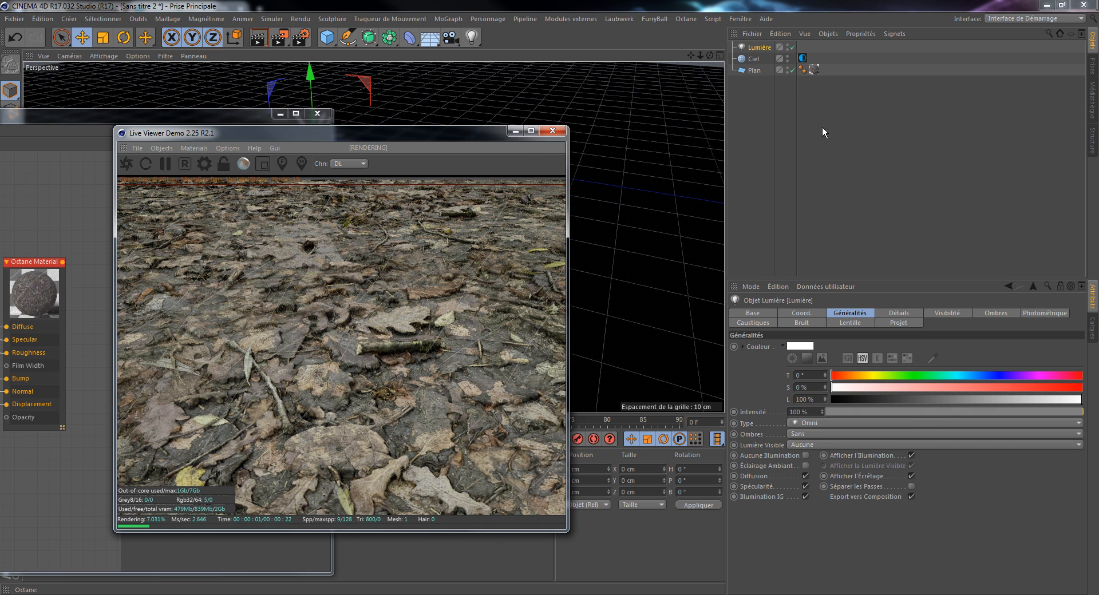
pyautogui.rightClick(765, 50)
pyautogui.click(764, 46)
pyautogui.rightClick(763, 46)
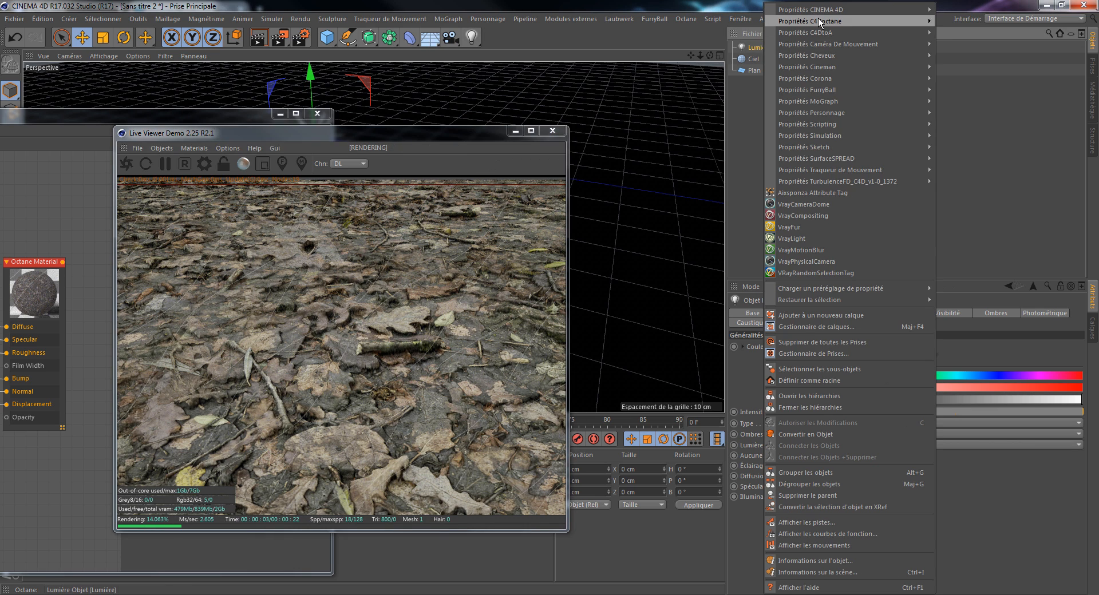
pyautogui.moveTo(819, 20)
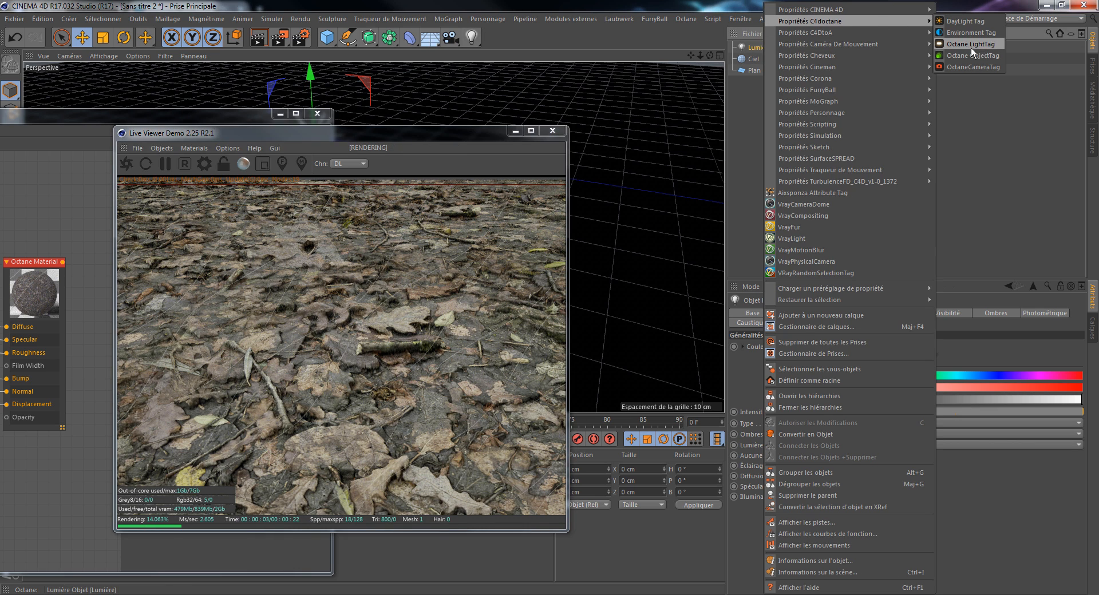
pyautogui.click(990, 43)
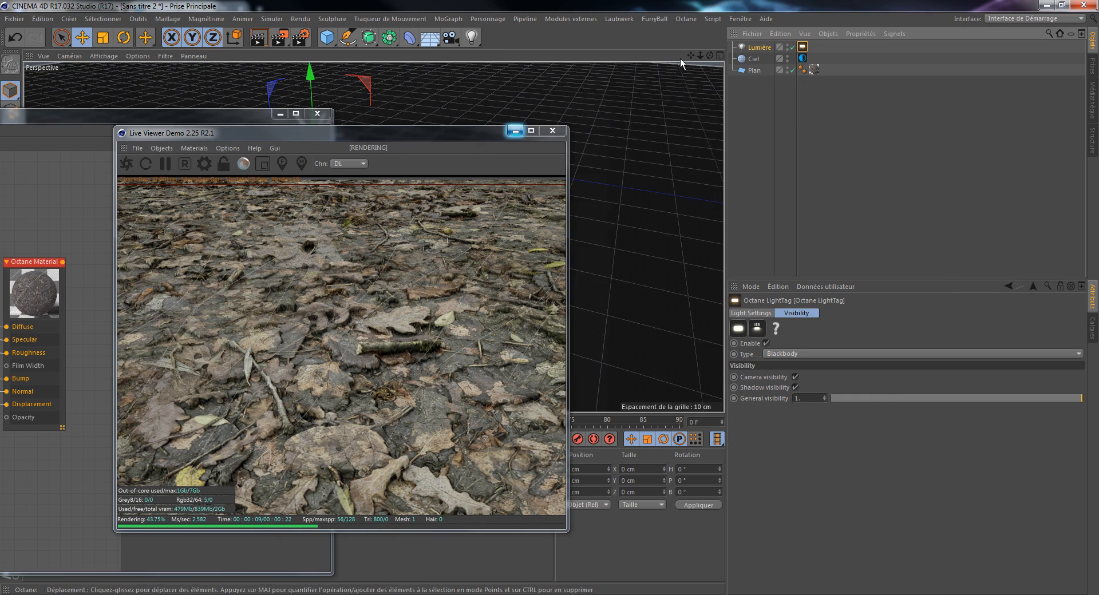
# Step: Bring the whole plane into view and raise the light above it to a Y position of about 33.6 cm
pyautogui.moveTo(700, 56); pyautogui.dragTo(785, 80)
pyautogui.moveTo(471, 133); pyautogui.dragTo(846, 192)
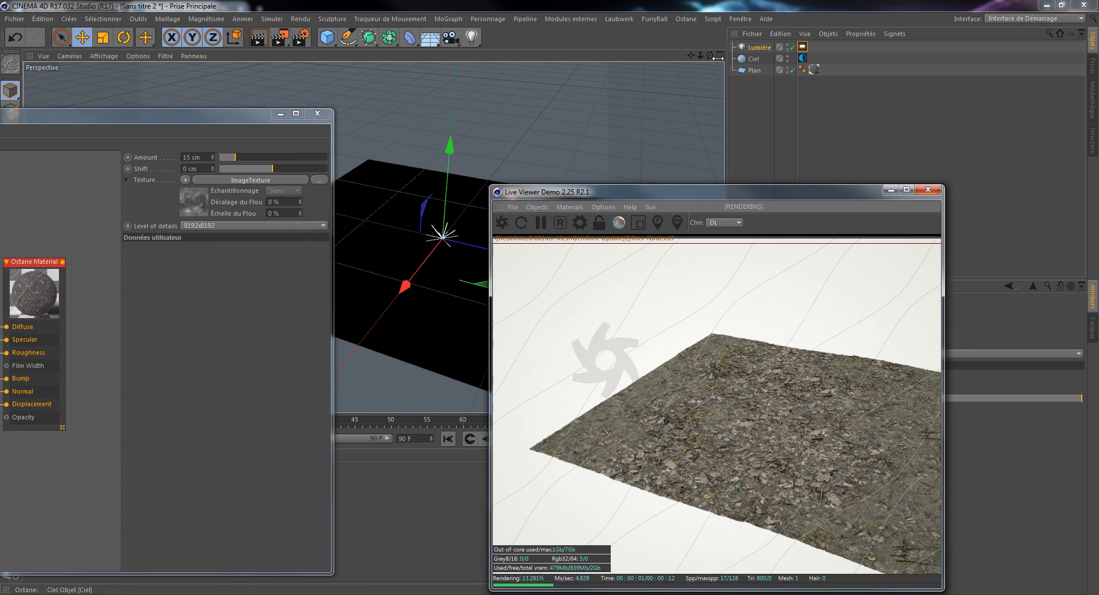
pyautogui.moveTo(453, 146); pyautogui.dragTo(453, 115)
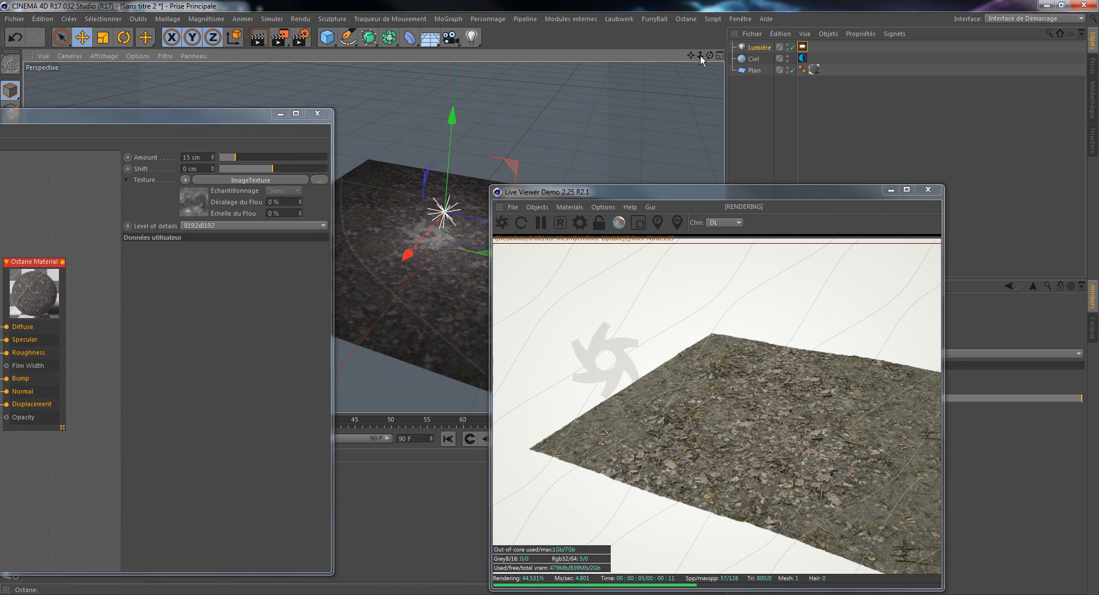
pyautogui.moveTo(691, 55); pyautogui.dragTo(639, 49)
# Step: Uncover the light's attributes and set its type to Surfacique
pyautogui.moveTo(819, 198); pyautogui.dragTo(414, 124)
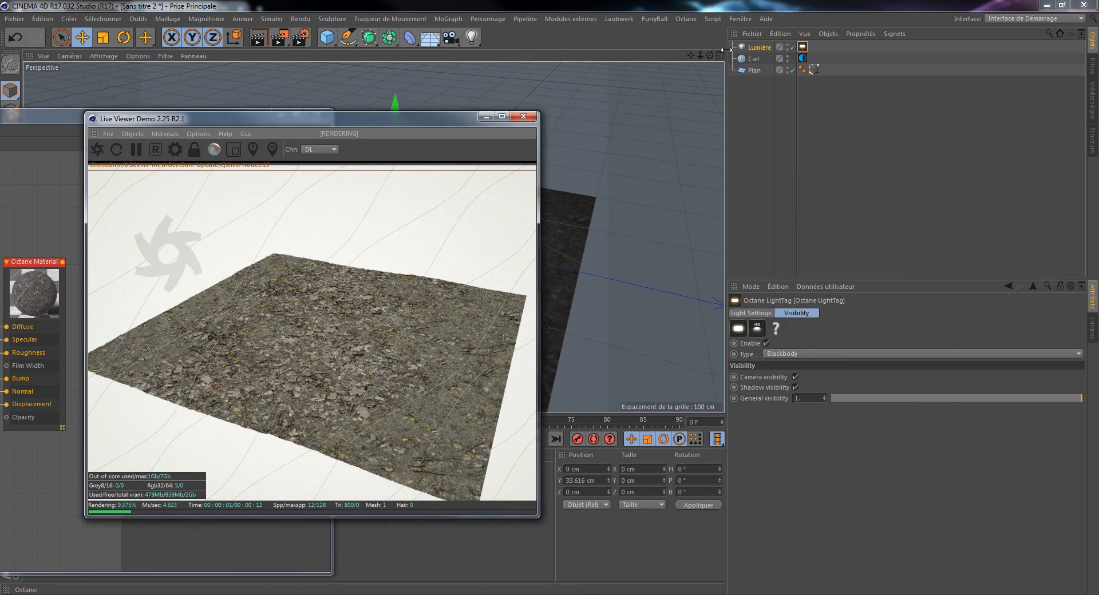
pyautogui.click(820, 434)
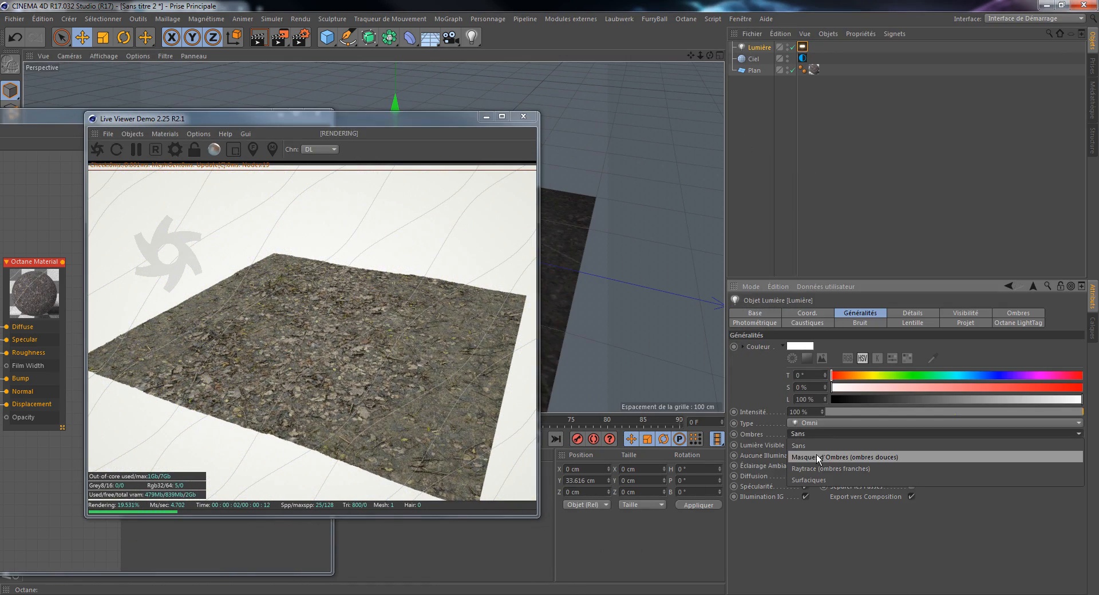
pyautogui.click(825, 434)
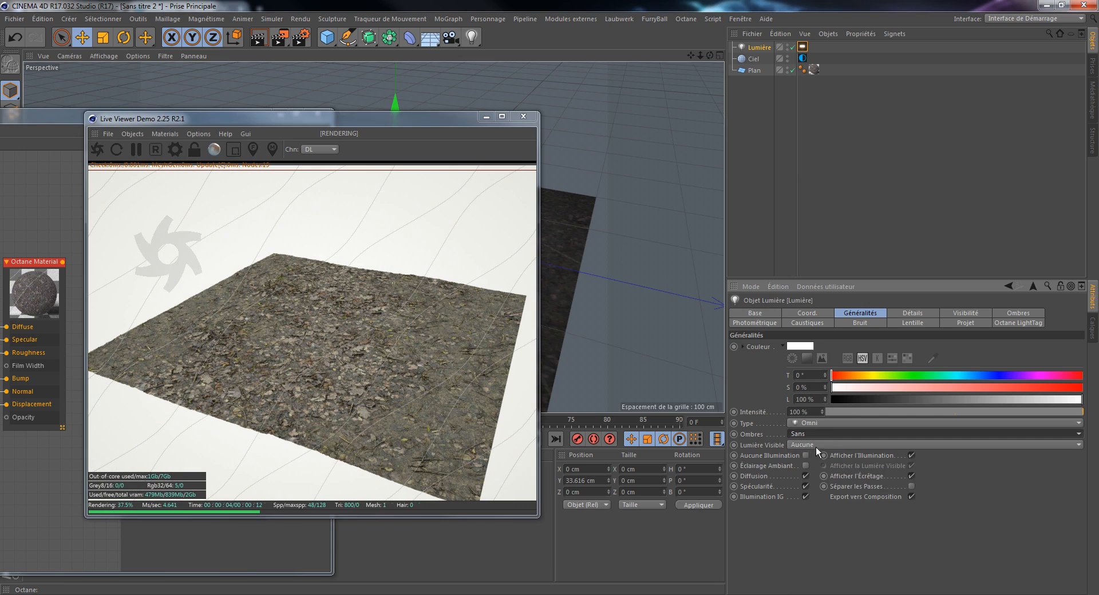
pyautogui.click(818, 445)
pyautogui.click(819, 455)
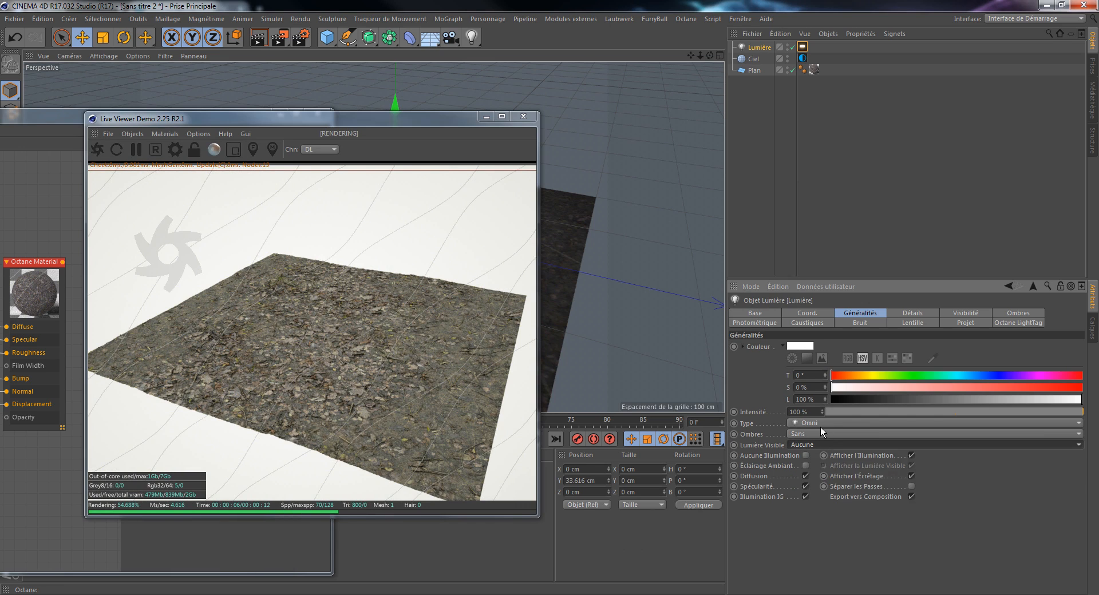
pyautogui.click(819, 423)
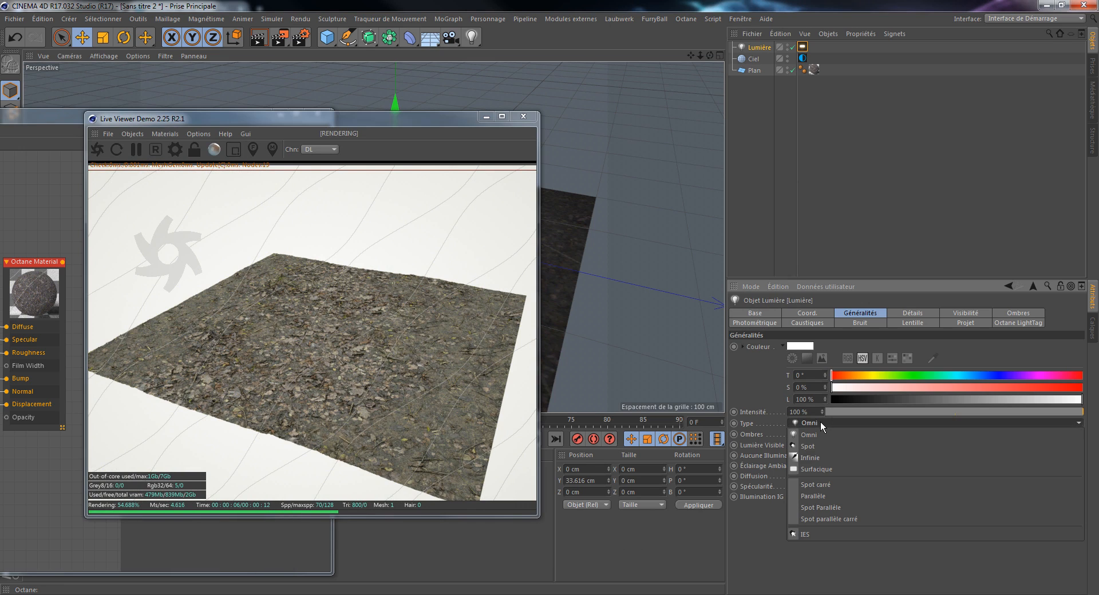
pyautogui.click(815, 469)
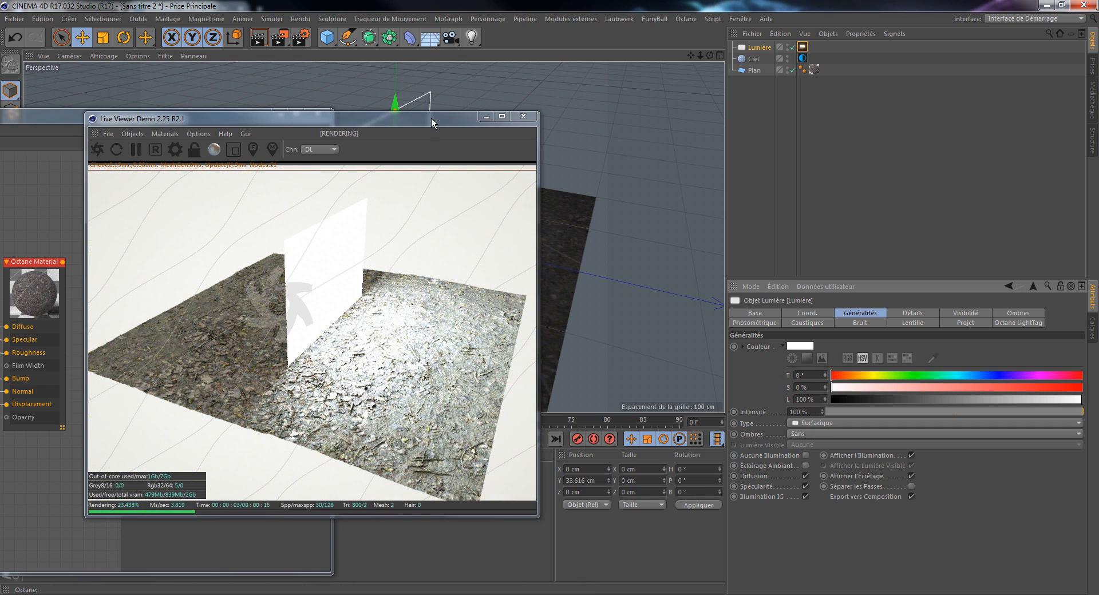
# Step: Disable Camera visibility in the area light's Octane LightTag
pyautogui.moveTo(432, 118); pyautogui.dragTo(513, 107)
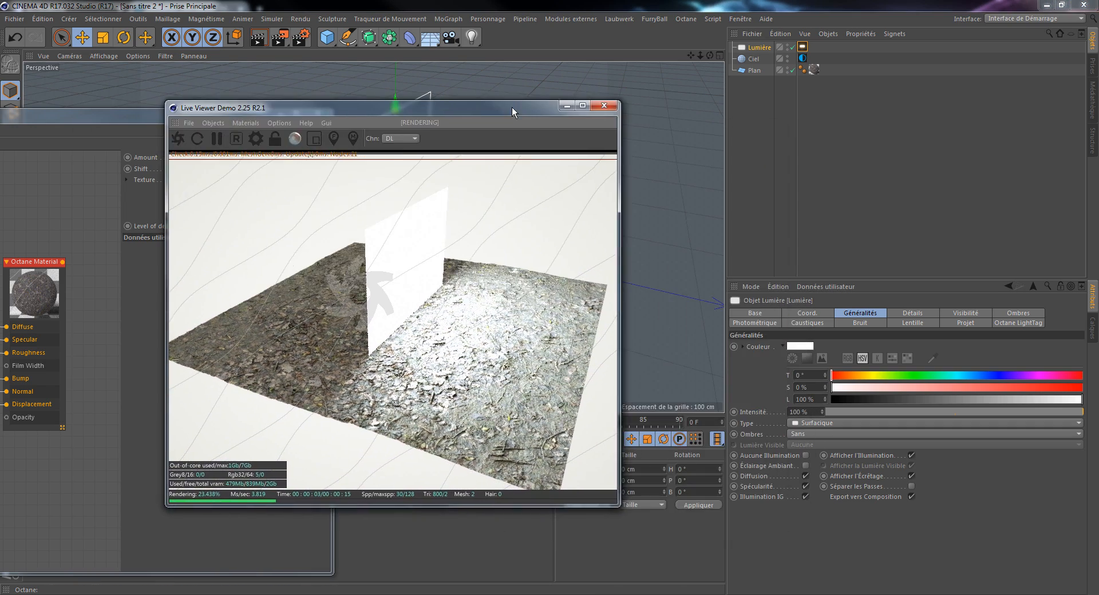
pyautogui.click(802, 47)
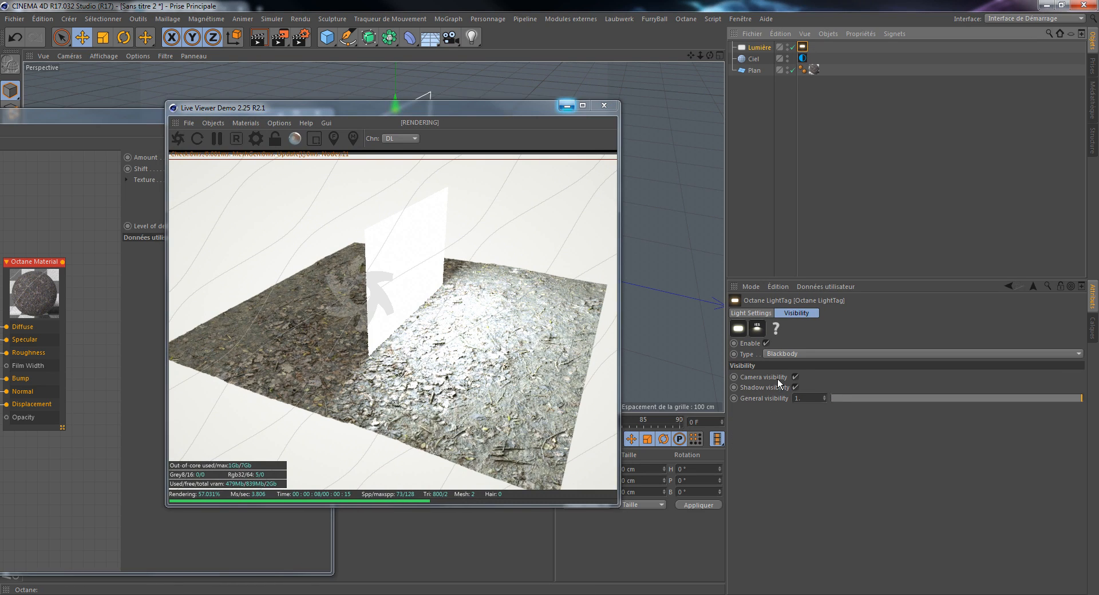
pyautogui.click(795, 377)
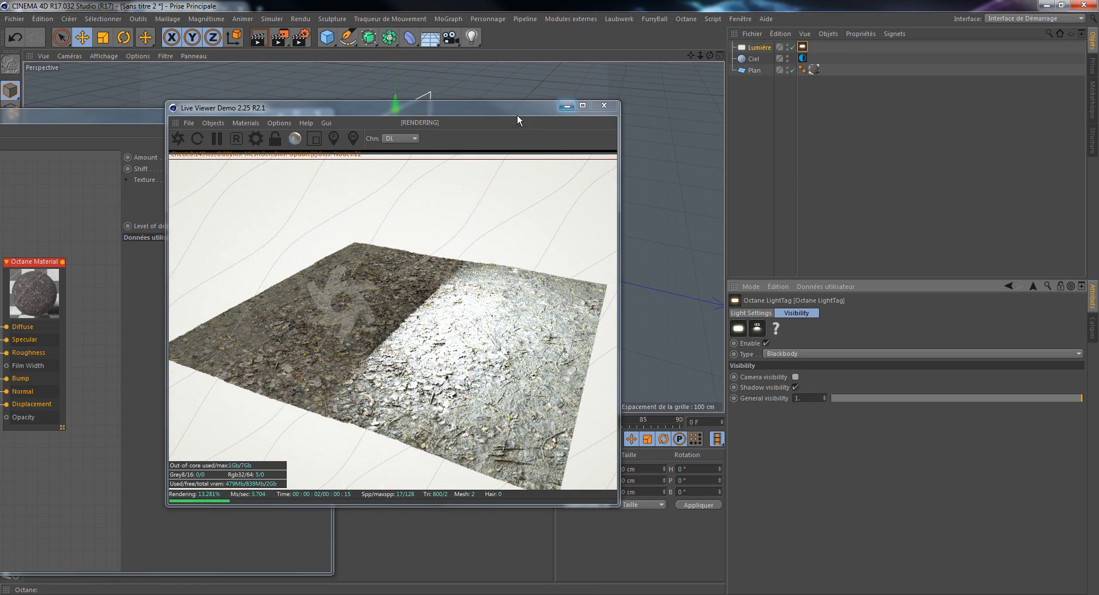
# Step: View the lit plane from another angle and delete the area light from the scene
pyautogui.moveTo(514, 109); pyautogui.dragTo(696, 145)
pyautogui.moveTo(708, 56); pyautogui.dragTo(708, 56)
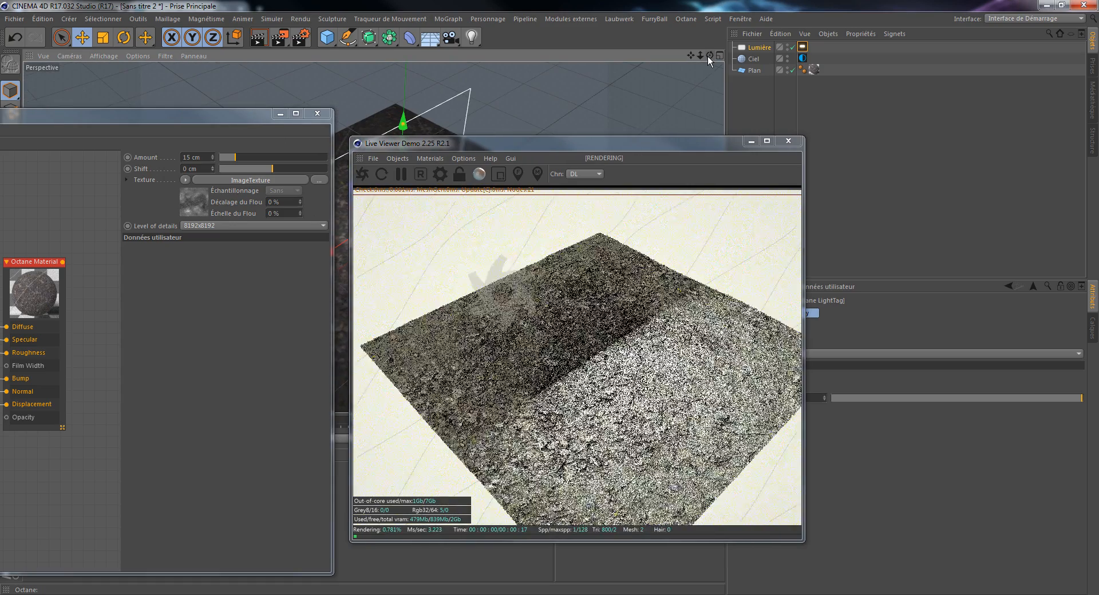
pyautogui.press('Delete')
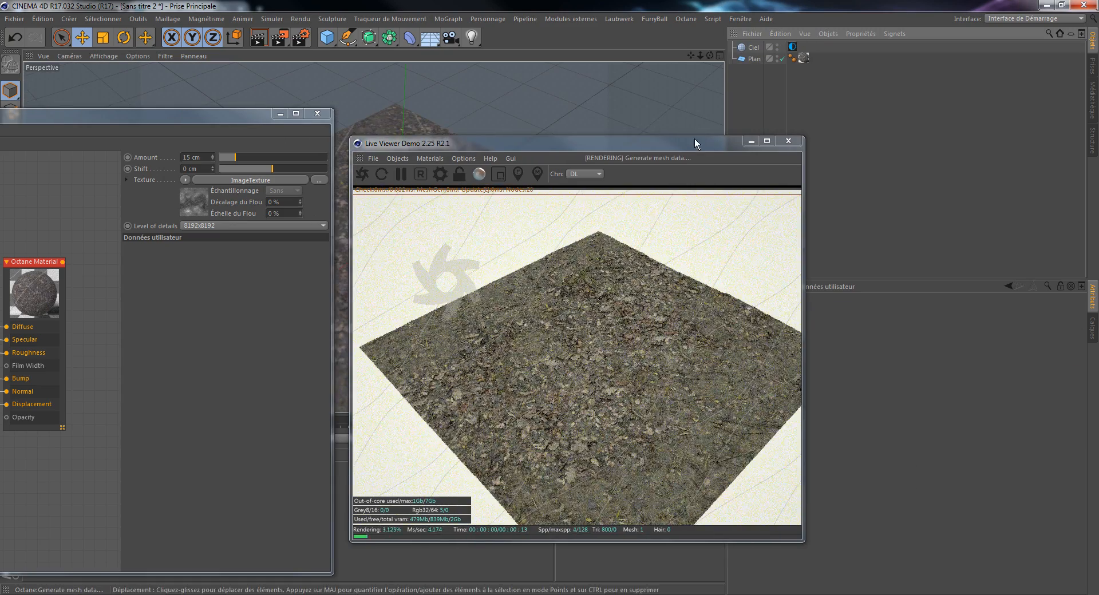
# Step: Minimize the node editor and place the Live Viewer over the viewport to show the rendered plane
pyautogui.moveTo(692, 142); pyautogui.dragTo(851, 145)
pyautogui.moveTo(240, 116); pyautogui.dragTo(335, 116)
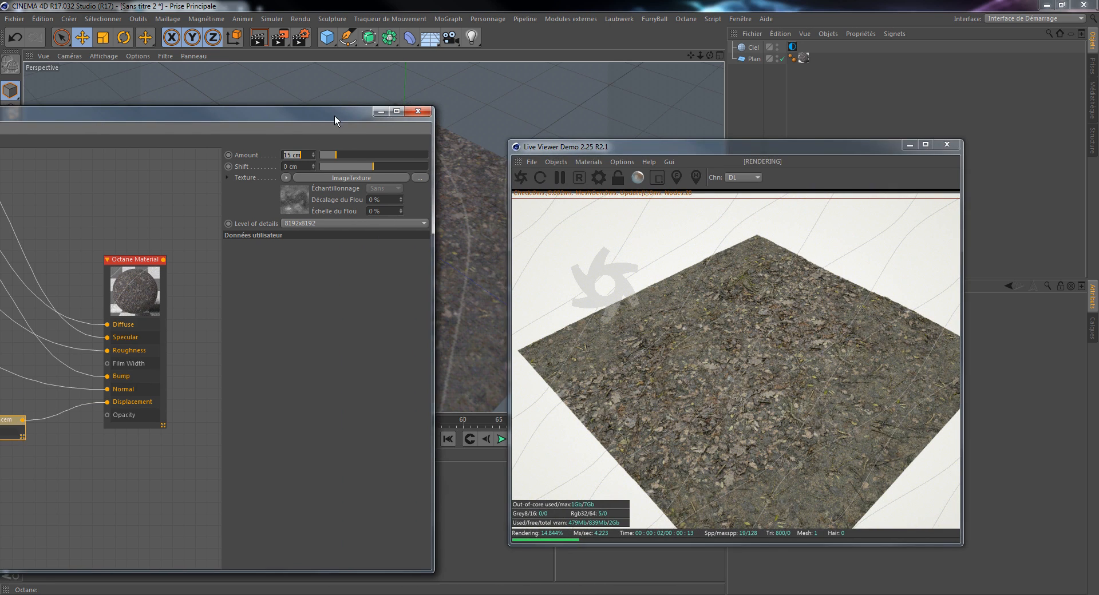
pyautogui.moveTo(789, 152); pyautogui.dragTo(839, 137)
pyautogui.moveTo(266, 115); pyautogui.dragTo(350, 117)
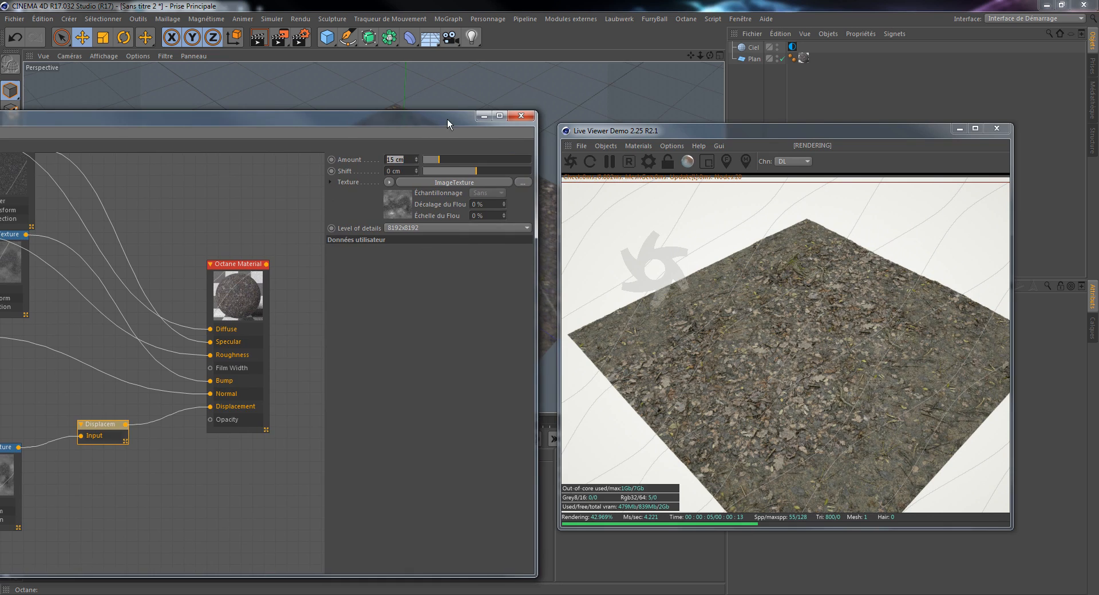
pyautogui.click(483, 116)
pyautogui.moveTo(744, 130); pyautogui.dragTo(414, 110)
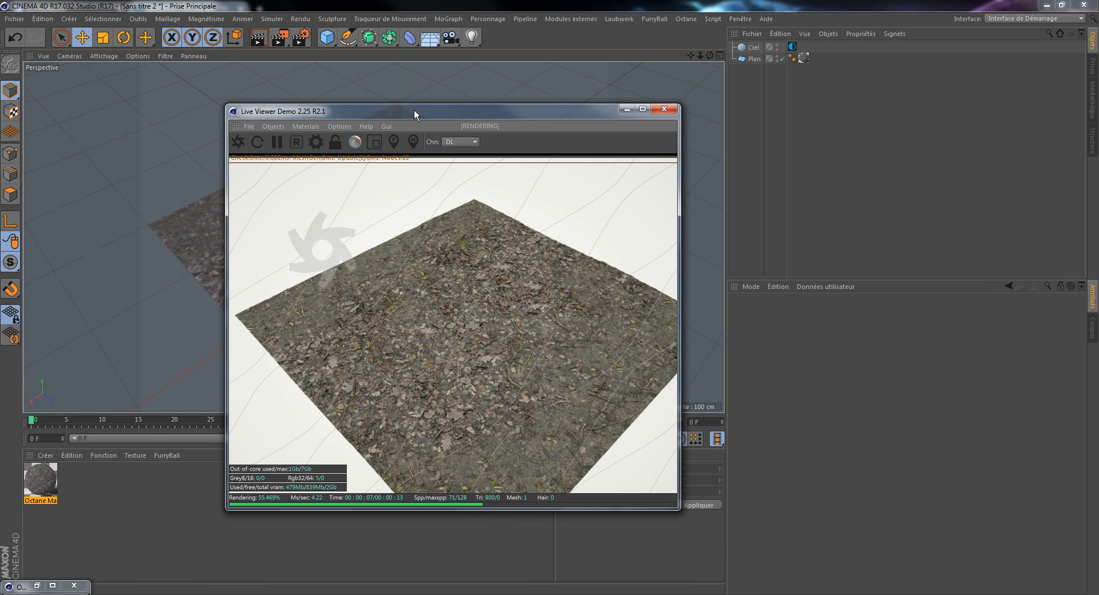
# Step: Set the plane's width and height segments to 100 each
pyautogui.click(751, 59)
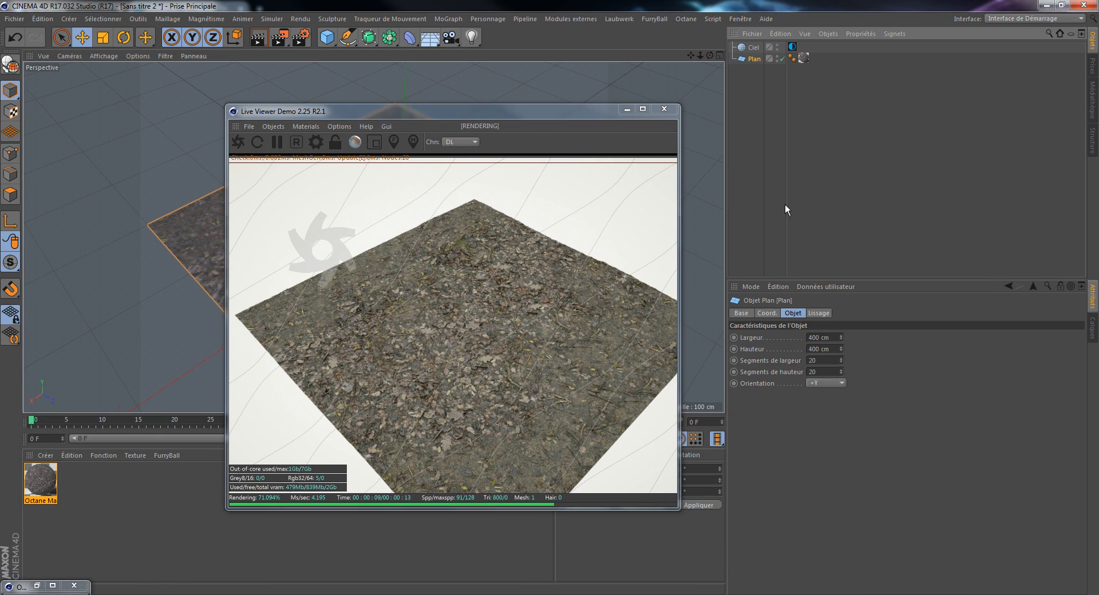
pyautogui.click(832, 361)
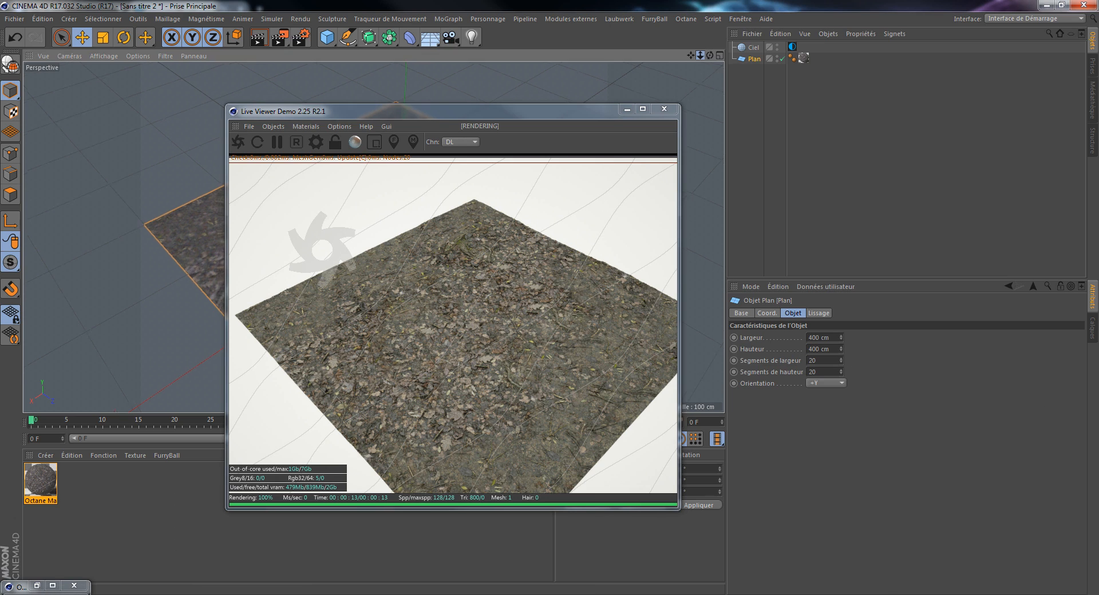
pyautogui.moveTo(700, 55); pyautogui.dragTo(709, 52)
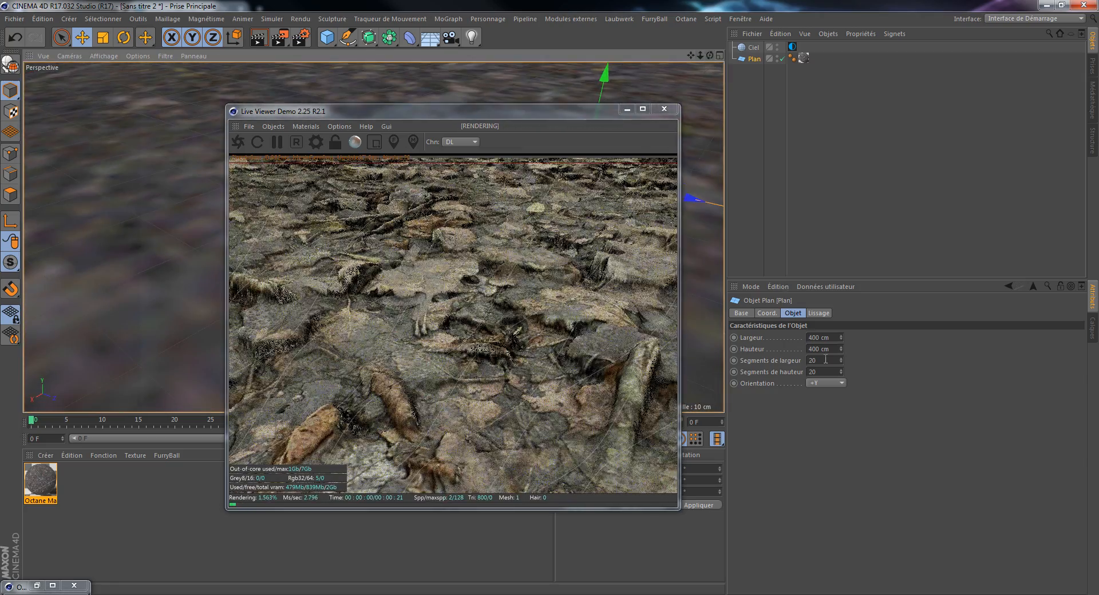
pyautogui.moveTo(821, 362); pyautogui.dragTo(771, 364)
pyautogui.doubleClick(827, 361)
pyautogui.write('100')
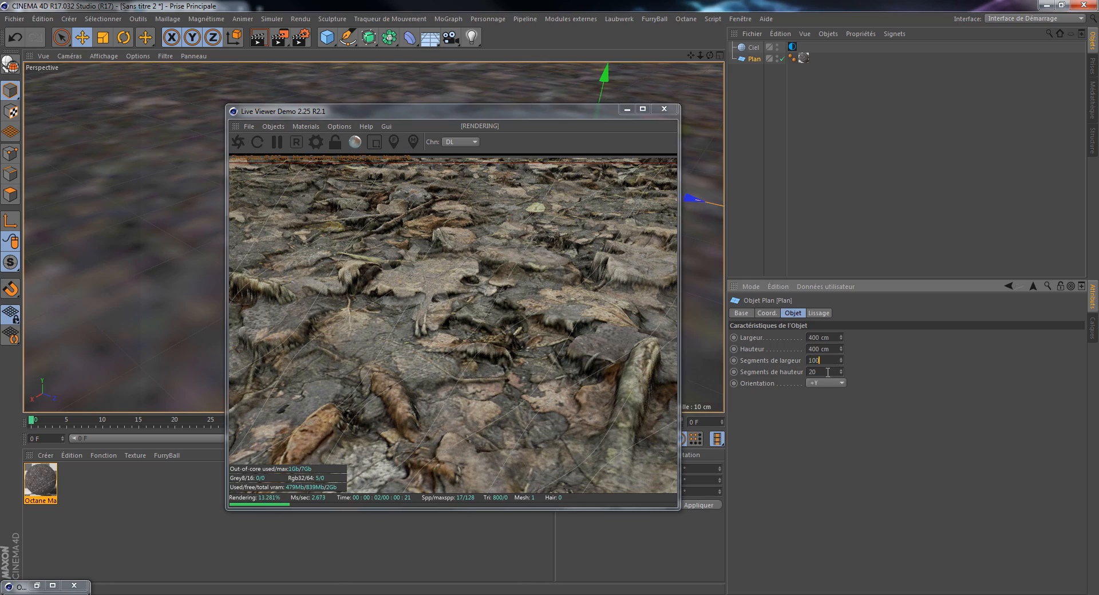
pyautogui.doubleClick(828, 372)
pyautogui.write('100')
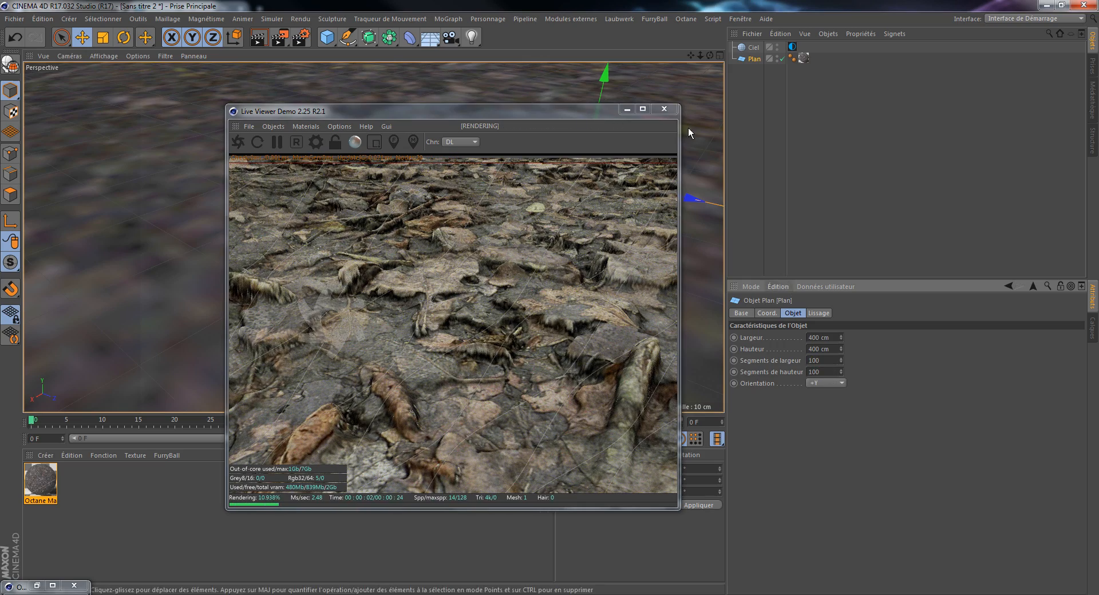
# Step: Add a Terrain object to the scene and move the plane's Octane material tag onto it
pyautogui.moveTo(556, 110); pyautogui.dragTo(579, 148)
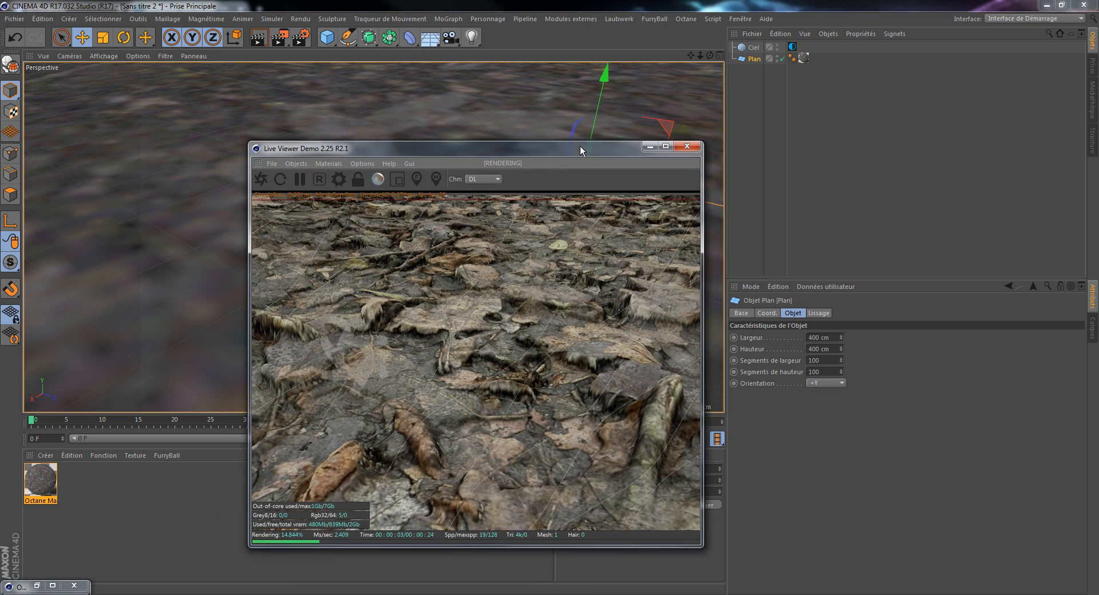
pyautogui.click(327, 37)
pyautogui.click(606, 116)
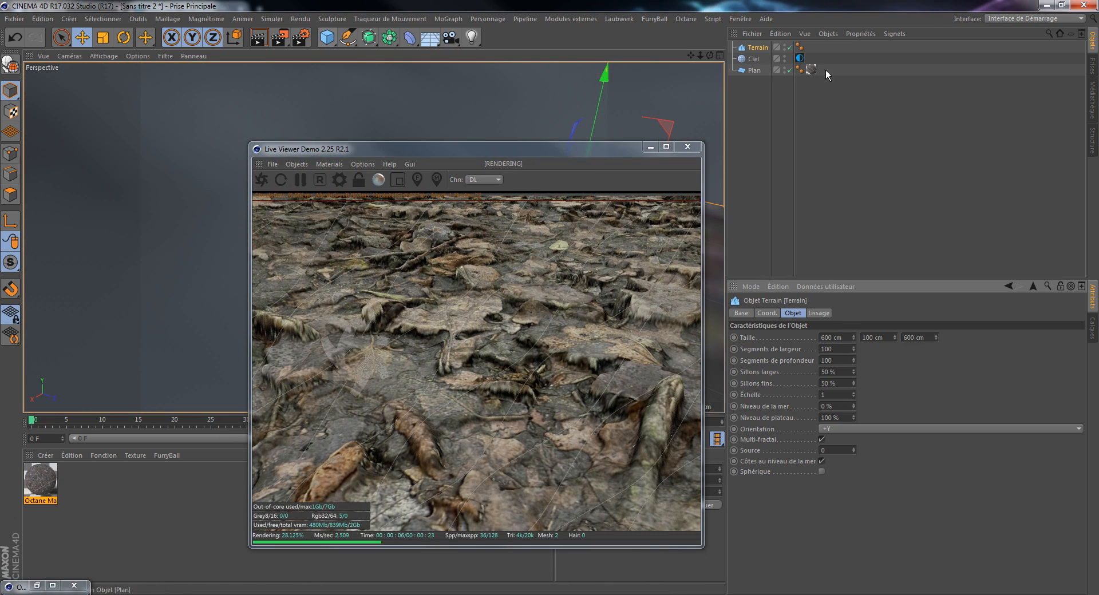
pyautogui.moveTo(811, 69); pyautogui.dragTo(813, 43)
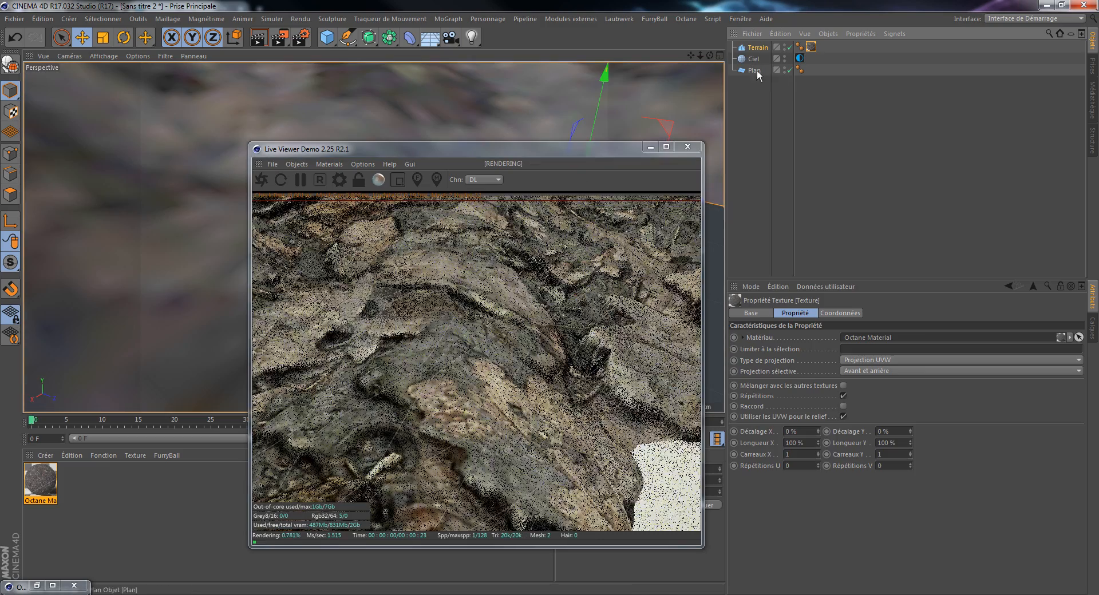
# Step: Delete the plane object, leaving the terrain and the sky in the scene
pyautogui.click(754, 70)
pyautogui.press('Delete')
pyautogui.moveTo(699, 58); pyautogui.dragTo(601, 3)
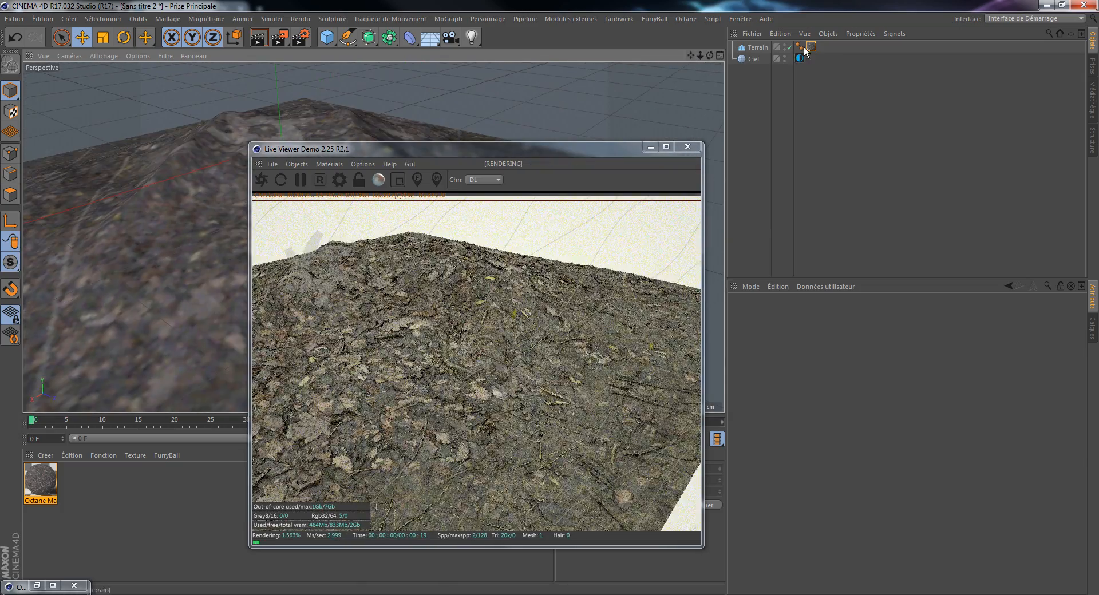
# Step: Set the terrain texture tag's Longueur X and Longueur Y to 50 %
pyautogui.click(810, 46)
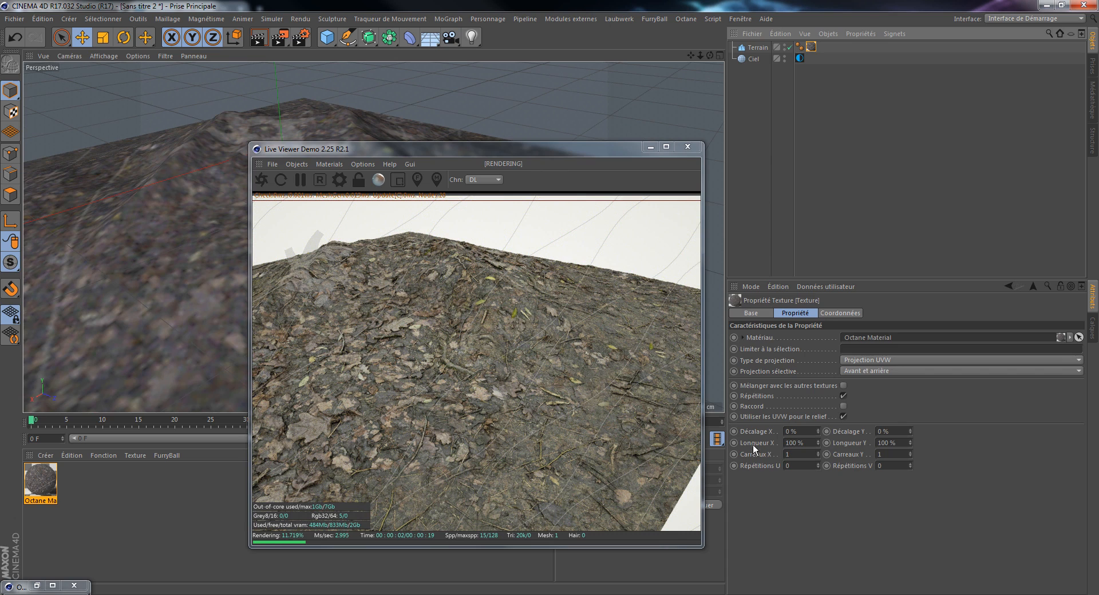
pyautogui.click(808, 444)
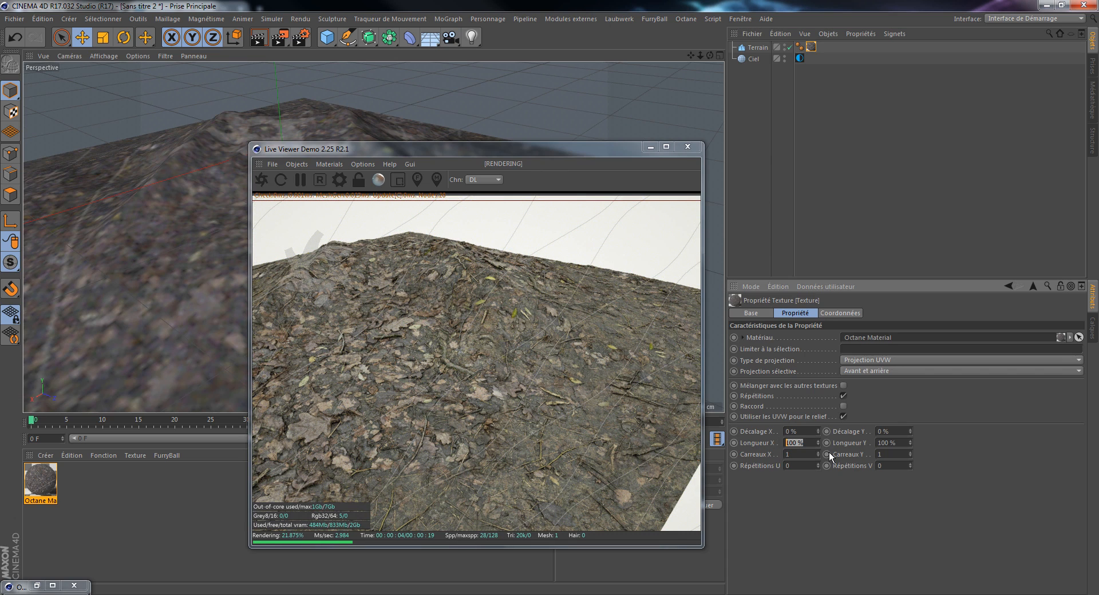
pyautogui.press('Tab')
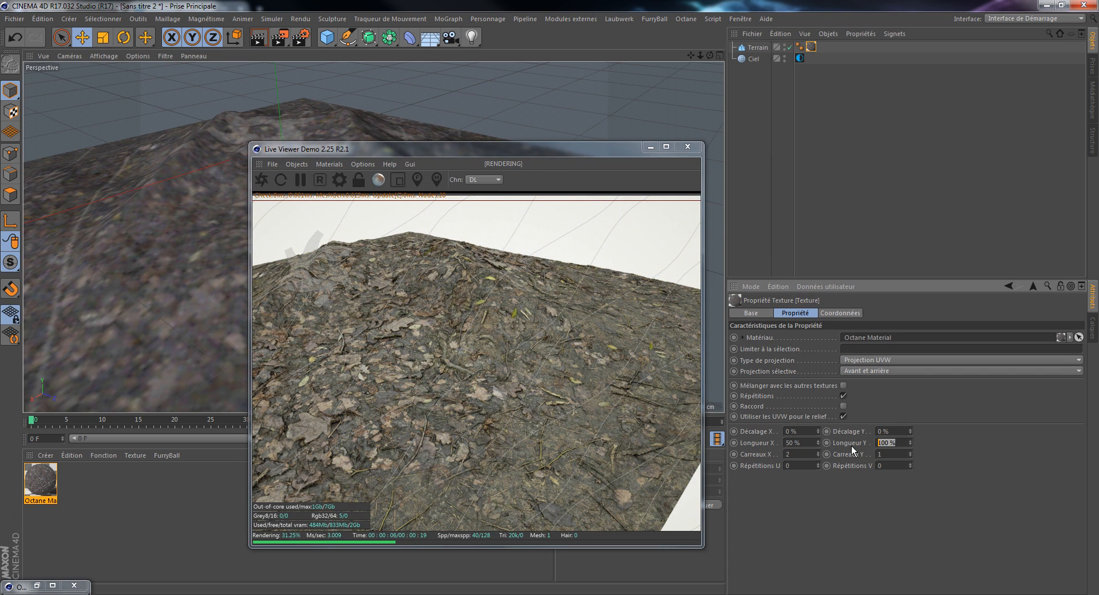
pyautogui.write('50')
pyautogui.press('Return')
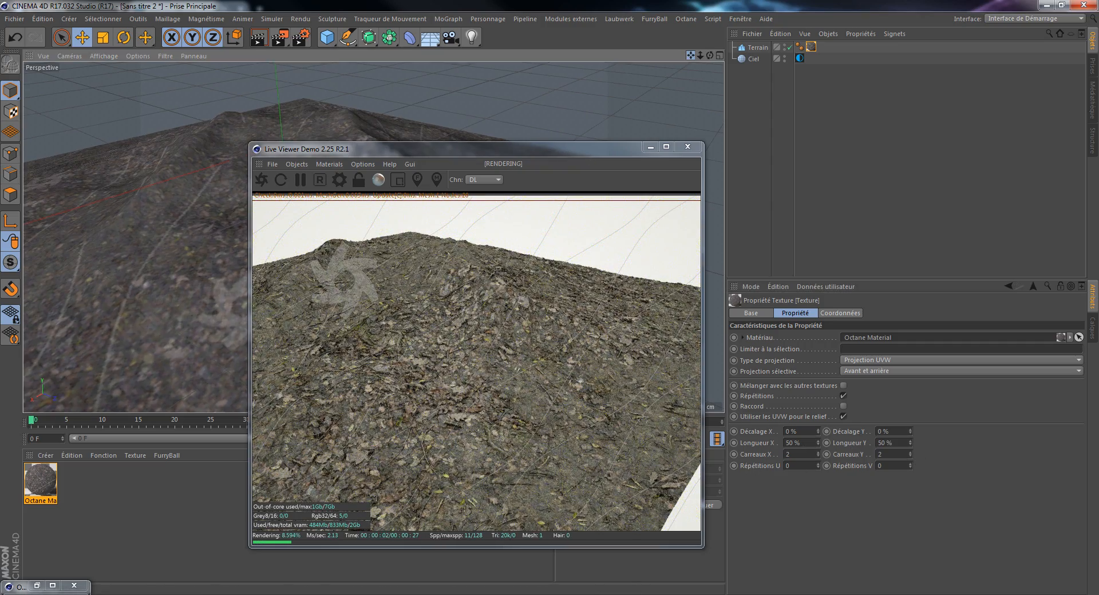
# Step: Set the terrain's width and depth segments to 400 each
pyautogui.moveTo(691, 55); pyautogui.dragTo(713, 54)
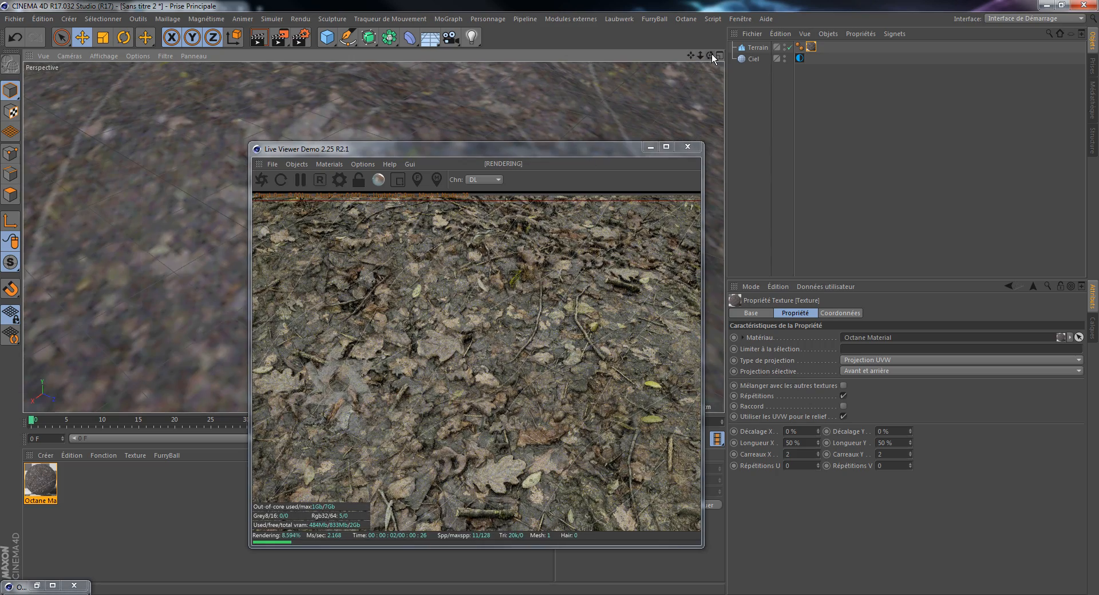
pyautogui.moveTo(700, 55); pyautogui.dragTo(691, 54)
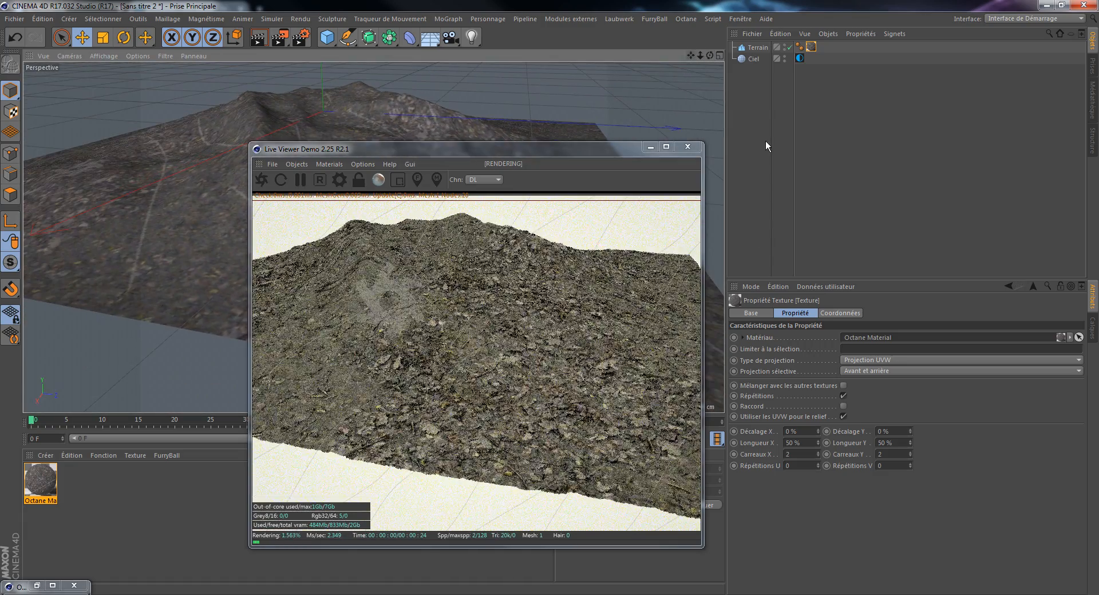
pyautogui.click(759, 49)
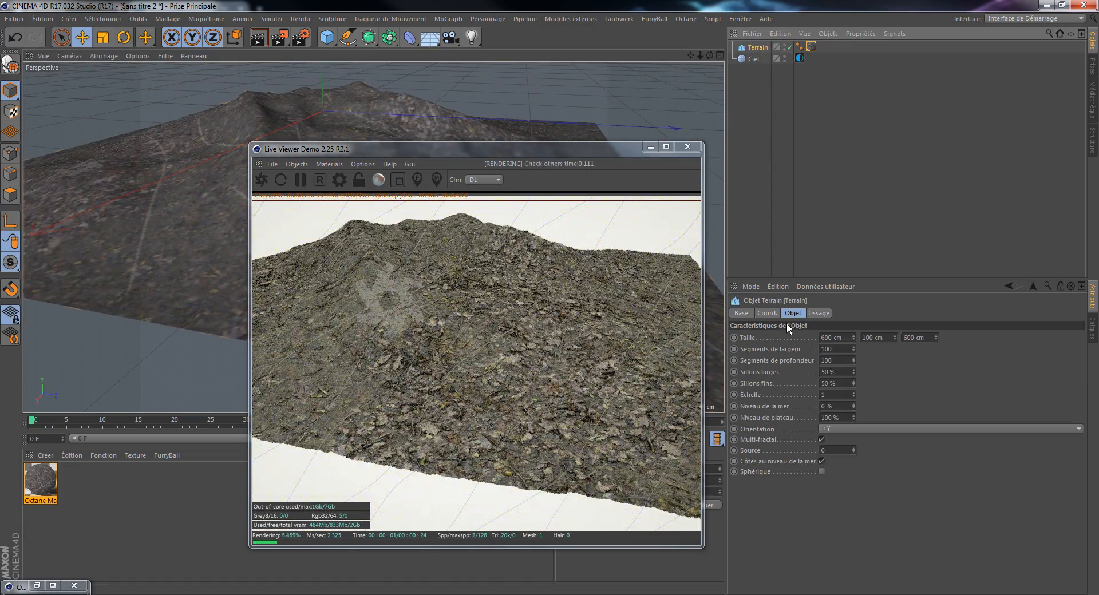
pyautogui.click(837, 353)
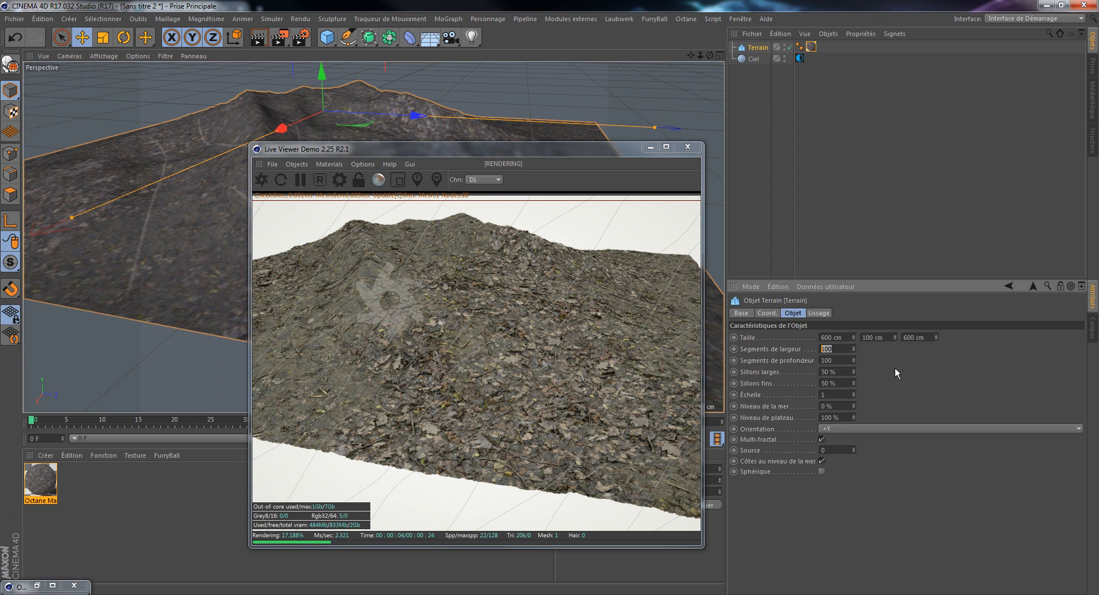
pyautogui.write('400')
pyautogui.click(835, 360)
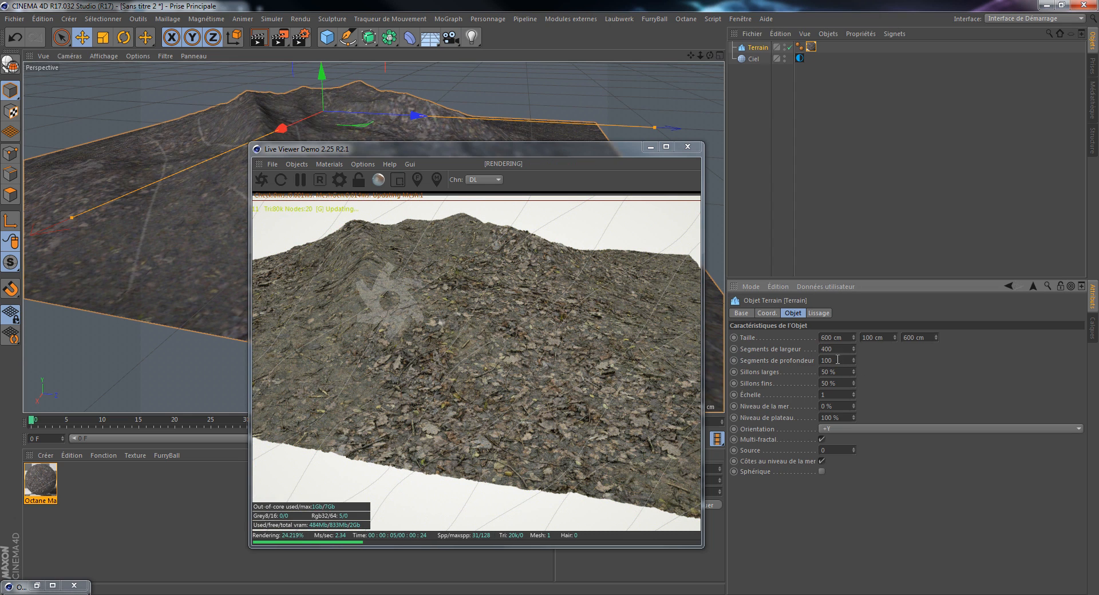
pyautogui.write('400')
pyautogui.press('Return')
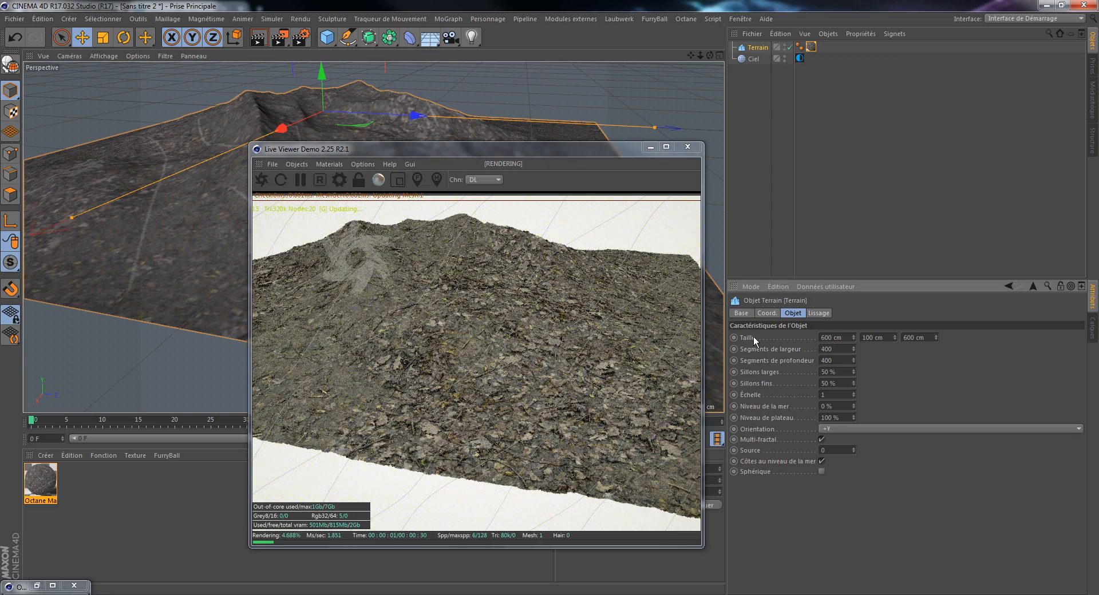
# Step: Try the bonifacio environment image on the sky at Power 2.77785 and 2.45734, reset Power to 1 and clear the image
pyautogui.moveTo(700, 56)
pyautogui.mouseDown()
pyautogui.moveTo(710, 55)
pyautogui.moveTo(691, 57)
pyautogui.moveTo(701, 54)
pyautogui.mouseUp()
pyautogui.click(800, 58)
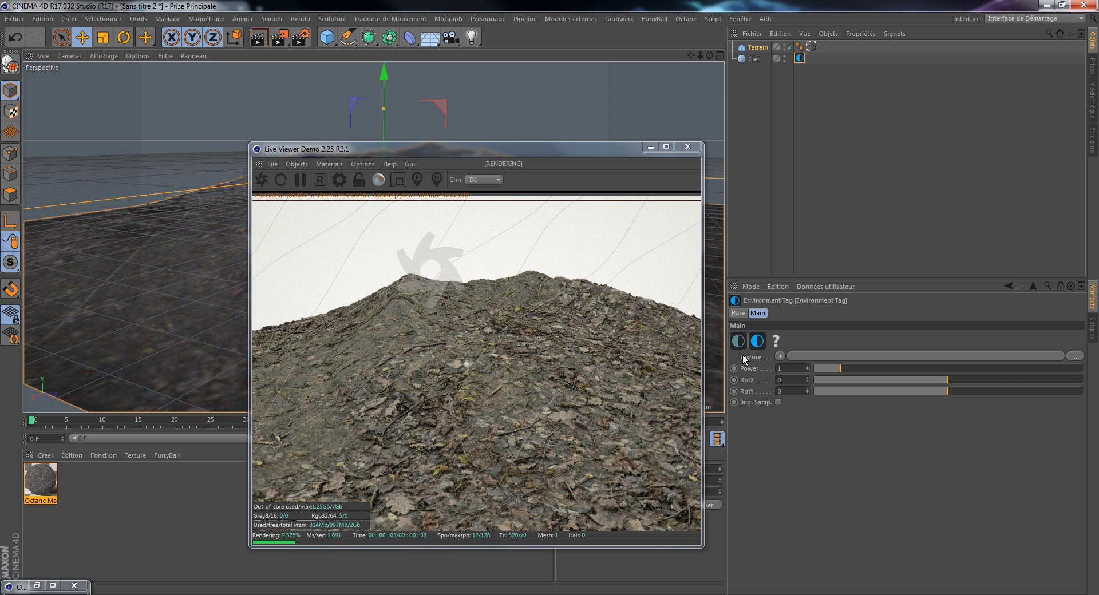
pyautogui.press('Return')
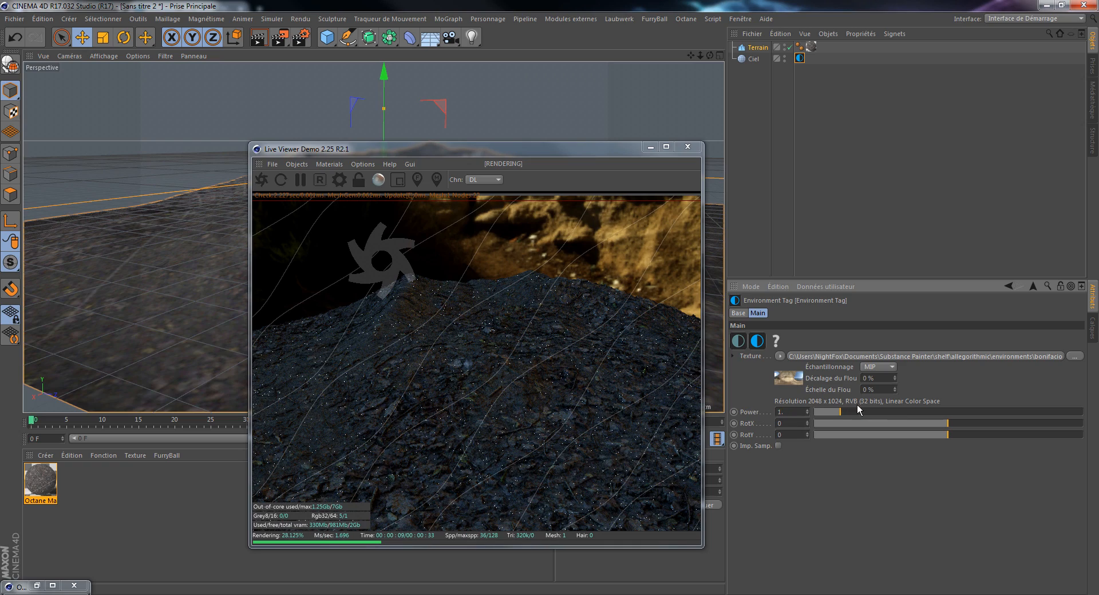
pyautogui.click(888, 410)
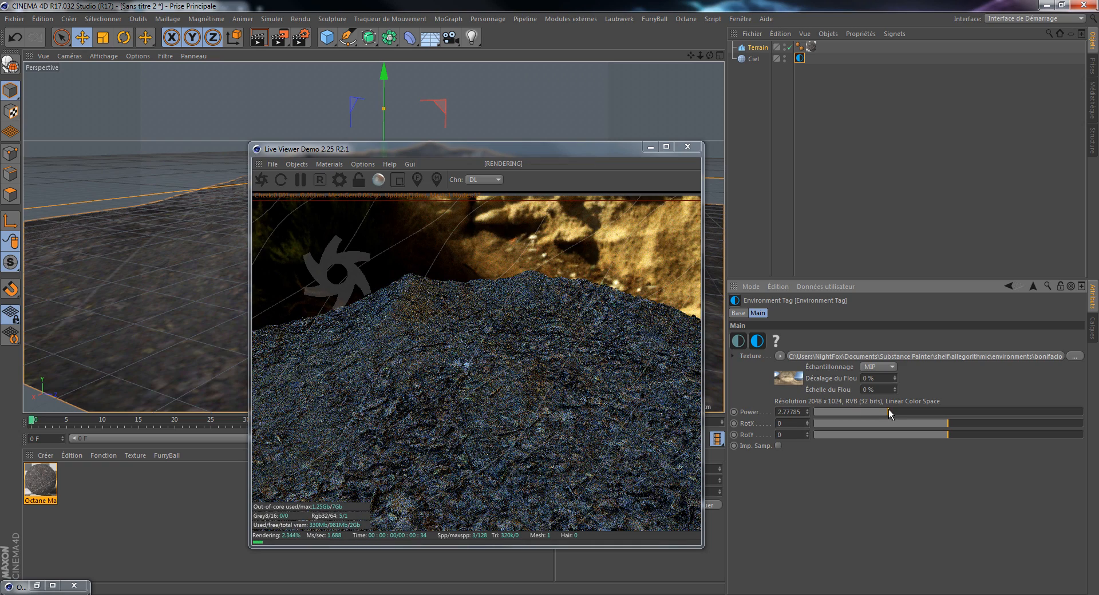
pyautogui.moveTo(889, 410); pyautogui.dragTo(880, 413)
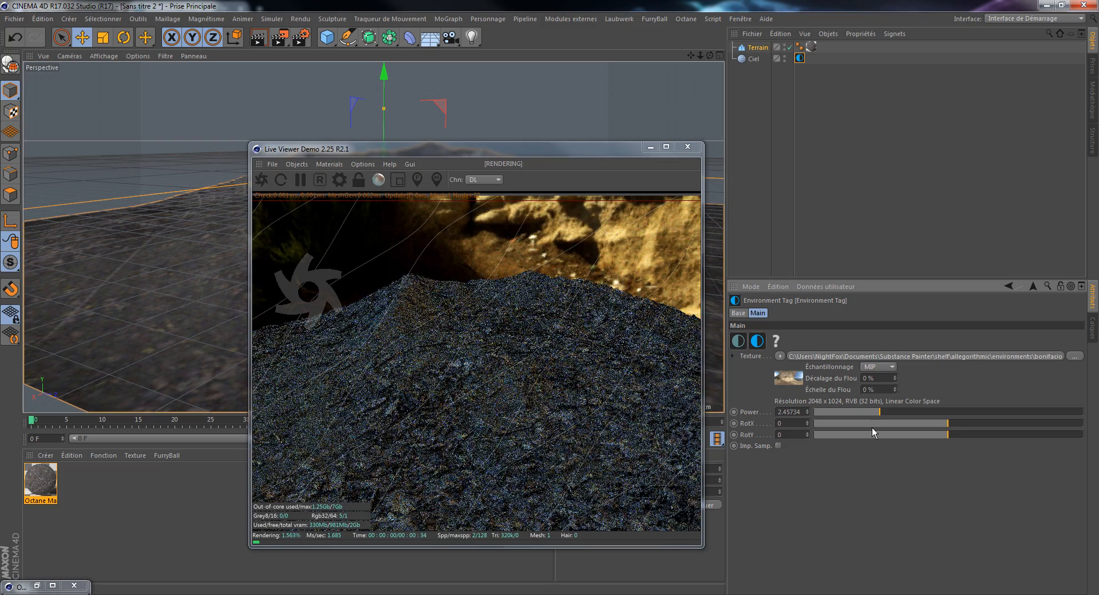
pyautogui.moveTo(802, 412); pyautogui.dragTo(746, 413)
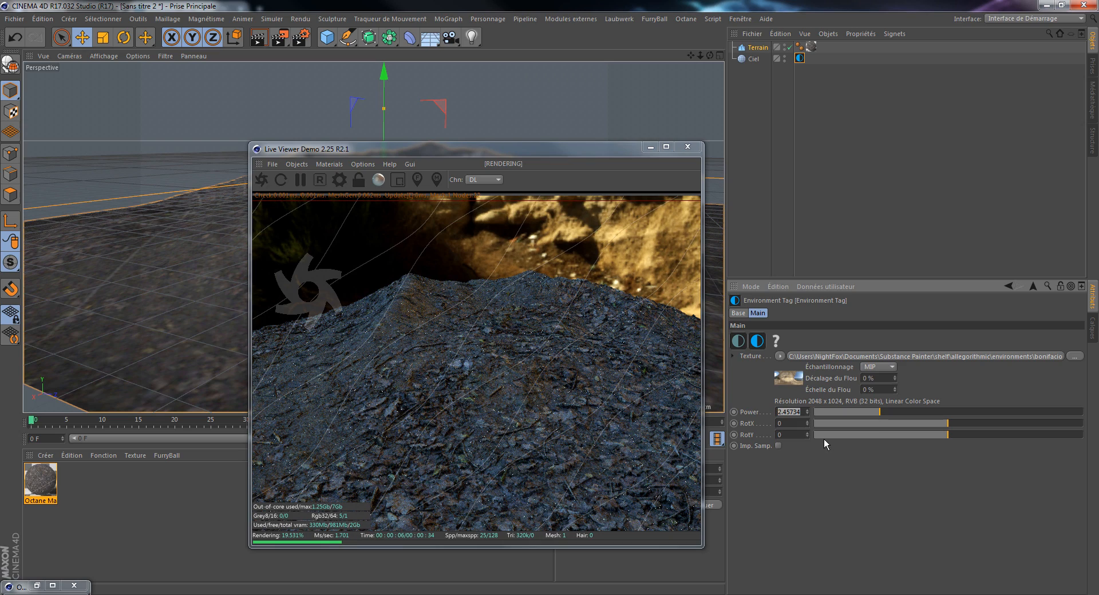
pyautogui.write('1.')
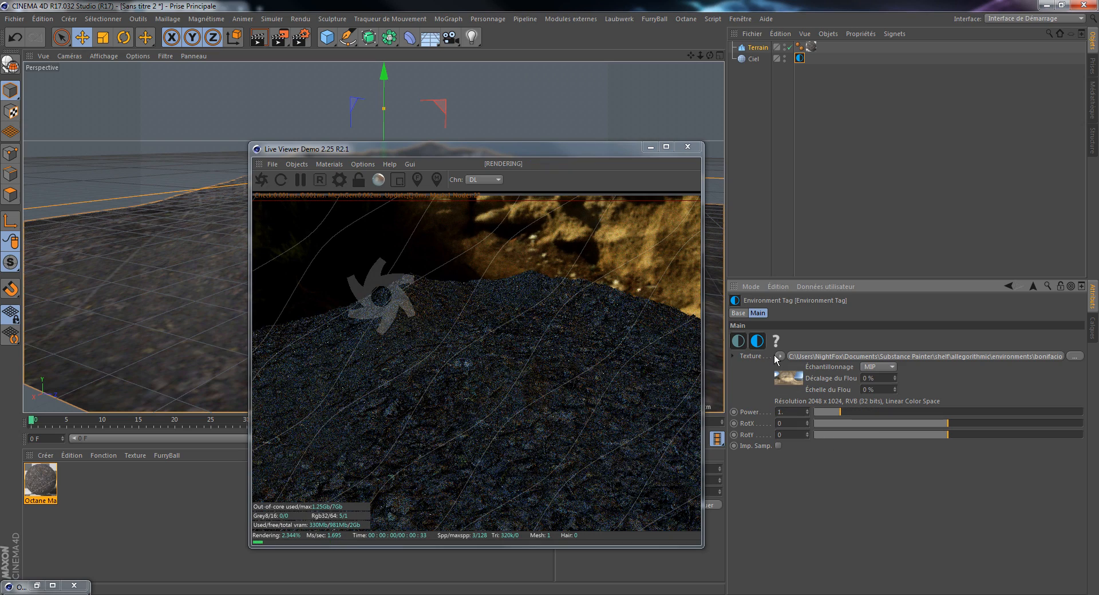
pyautogui.click(781, 356)
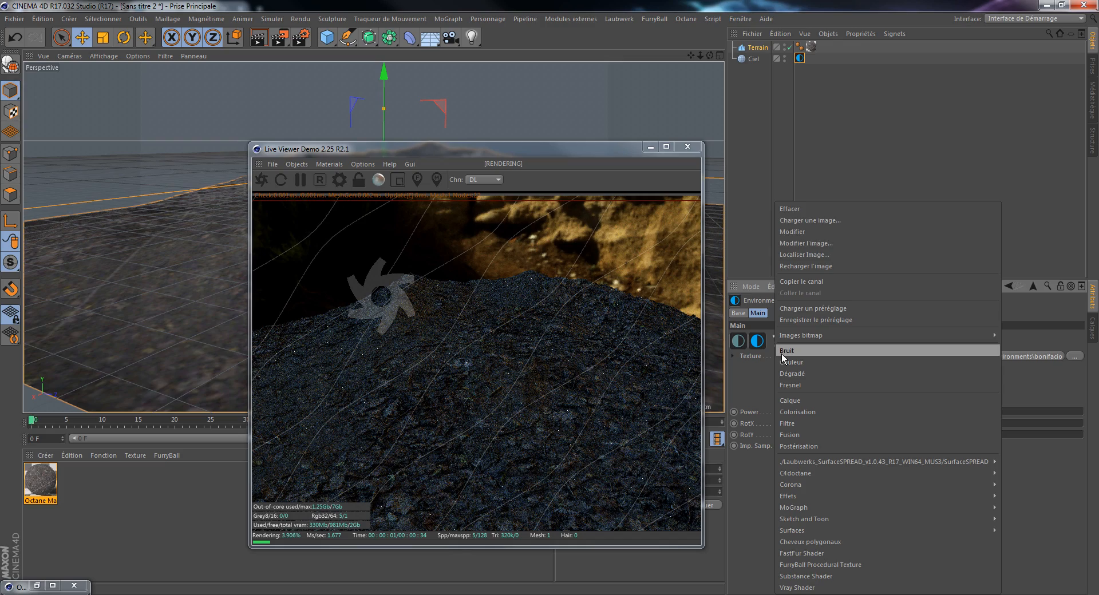
pyautogui.click(810, 207)
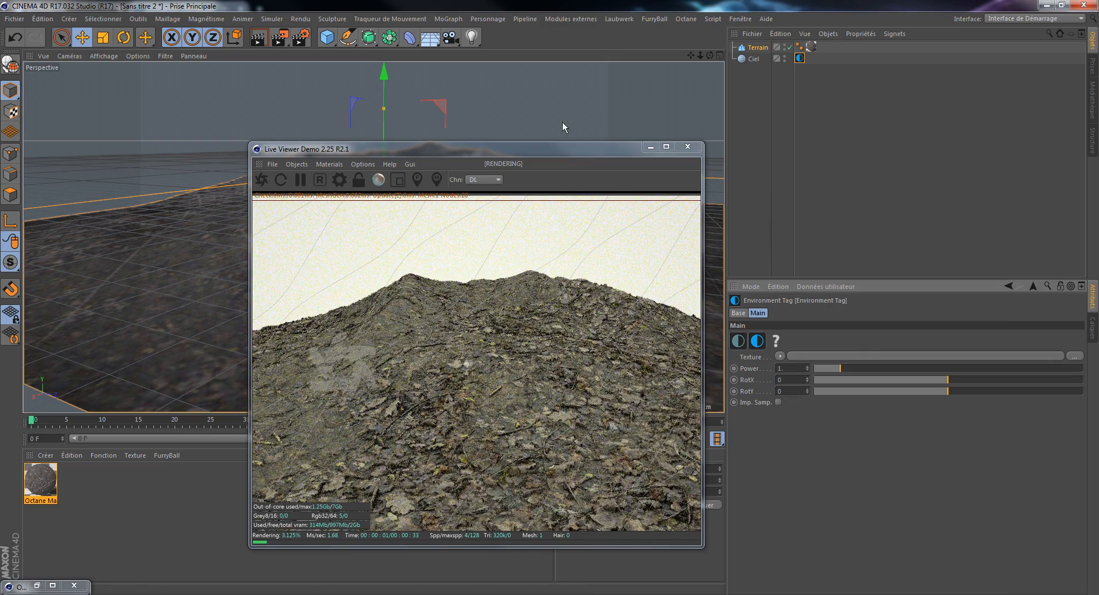
# Step: Close the Live Viewer and delete the Octane material tag from the terrain
pyautogui.moveTo(563, 149); pyautogui.dragTo(526, 111)
pyautogui.moveTo(691, 55); pyautogui.dragTo(710, 95)
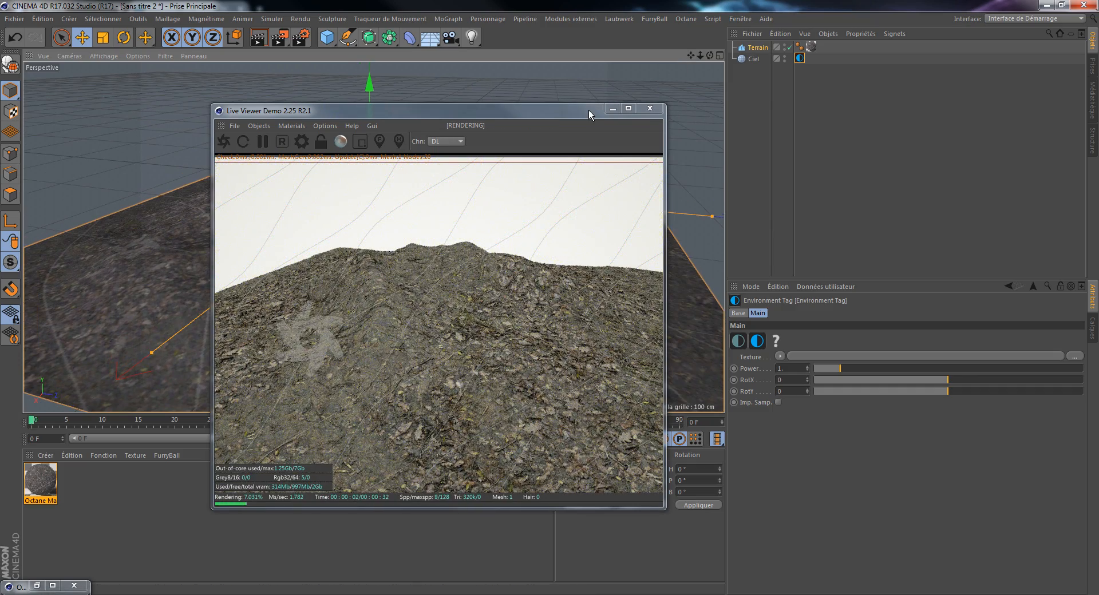
pyautogui.click(649, 109)
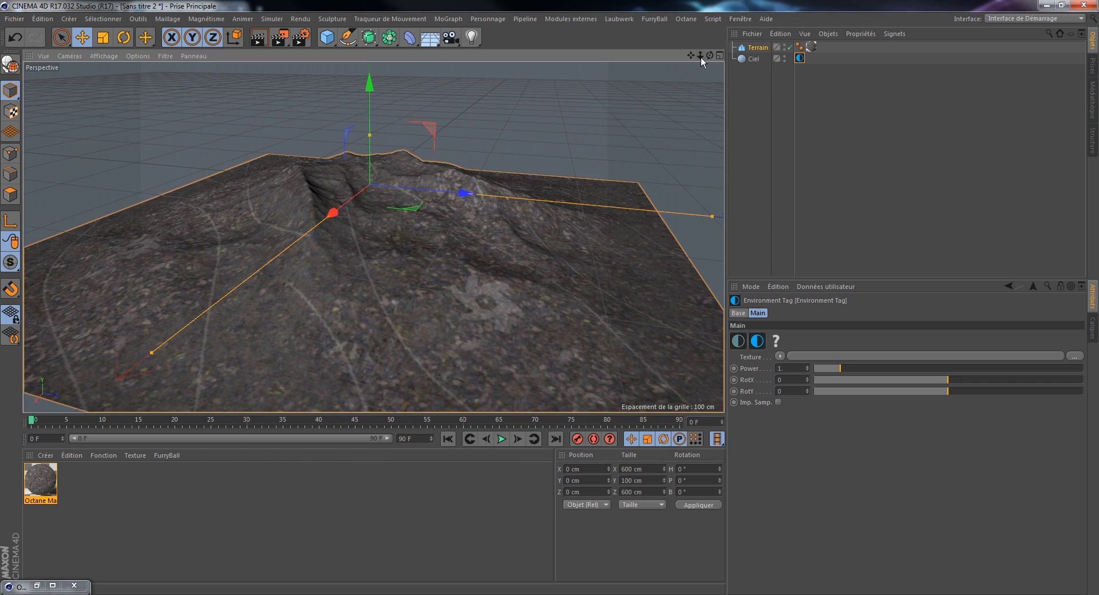
pyautogui.click(811, 47)
pyautogui.press('Delete')
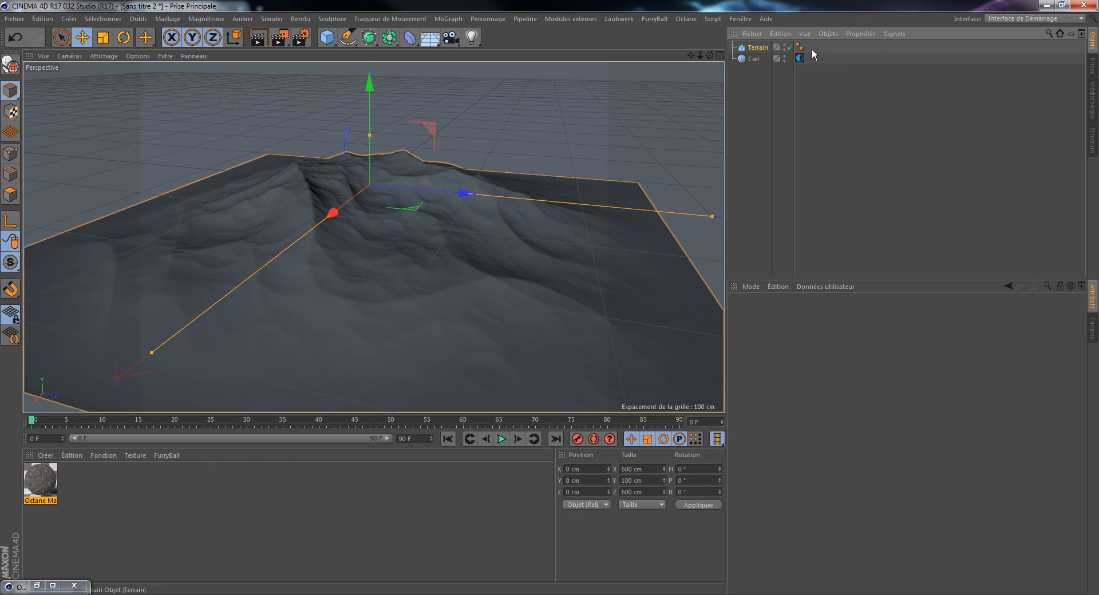
# Step: Add an Octane Scatter object from the C4doctane plugin to the scene
pyautogui.keyDown('alt'); pyautogui.moveTo(383, 225); pyautogui.dragTo(371, 238, button='middle'); pyautogui.keyUp('alt')
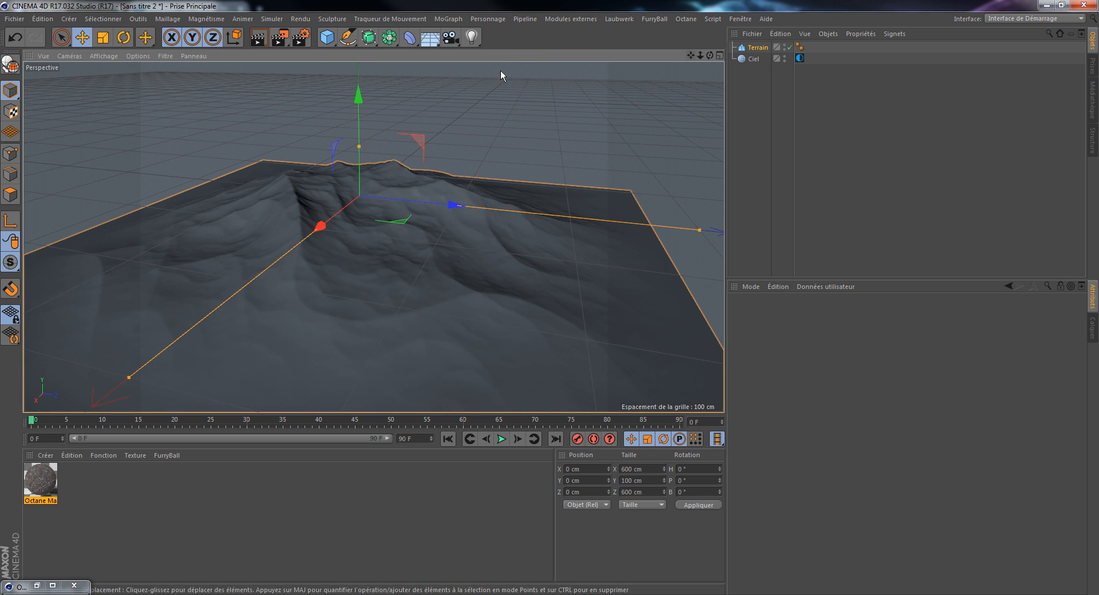
pyautogui.click(574, 17)
pyautogui.moveTo(579, 62)
pyautogui.moveTo(654, 53)
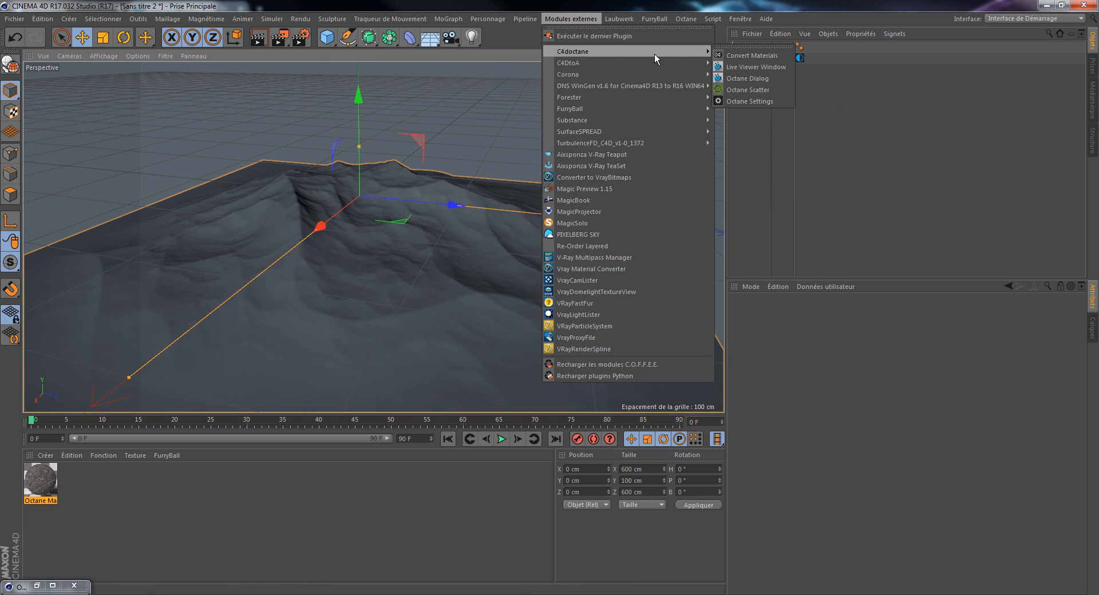
pyautogui.click(766, 91)
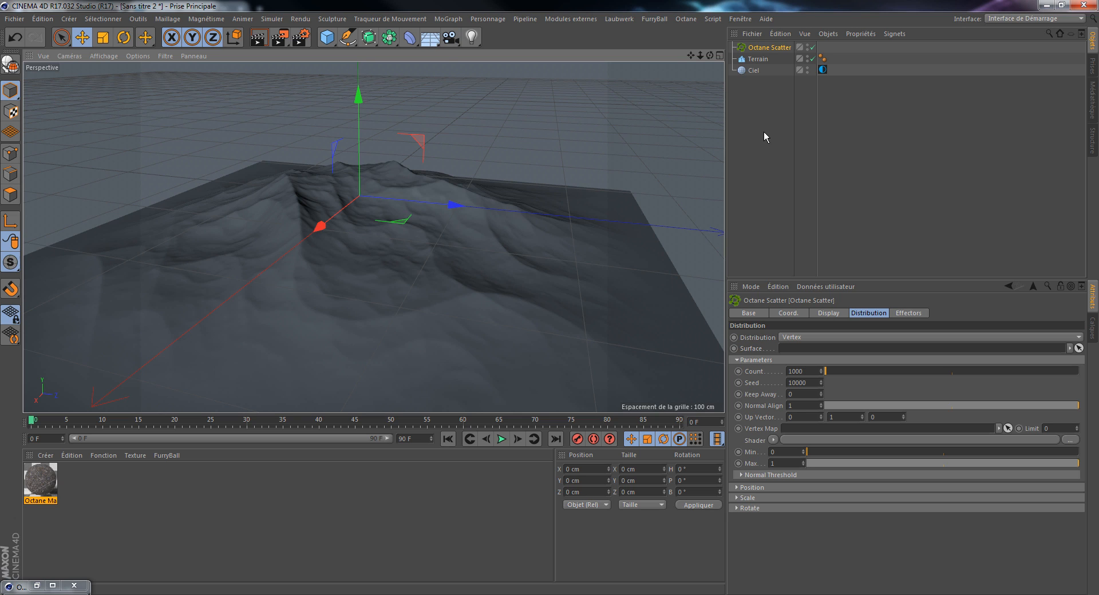
pyautogui.click(579, 20)
pyautogui.click(580, 19)
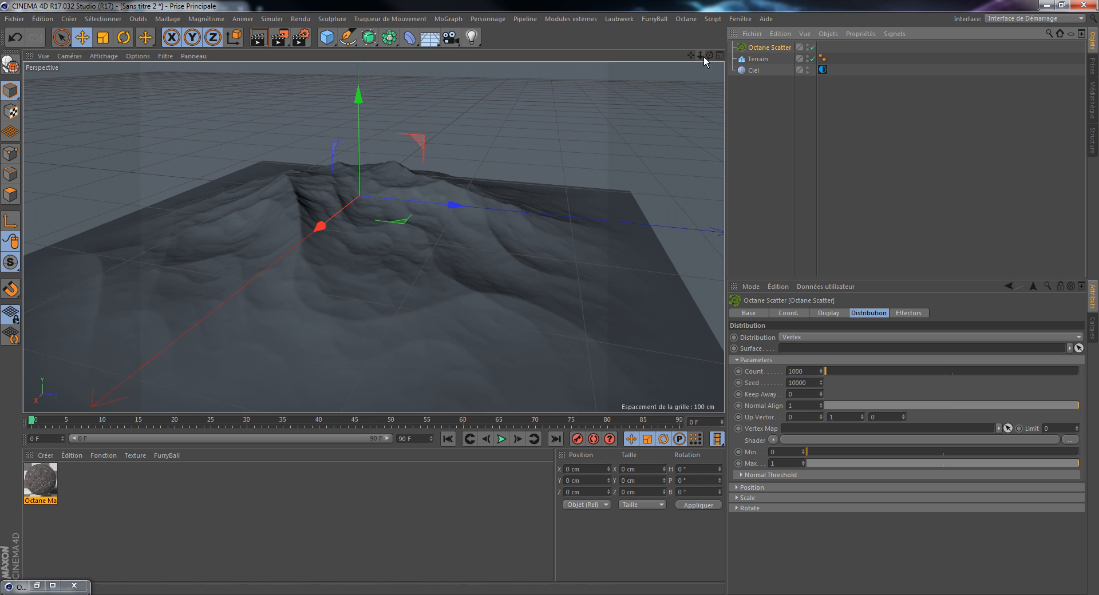
pyautogui.moveTo(704, 58); pyautogui.dragTo(739, 47)
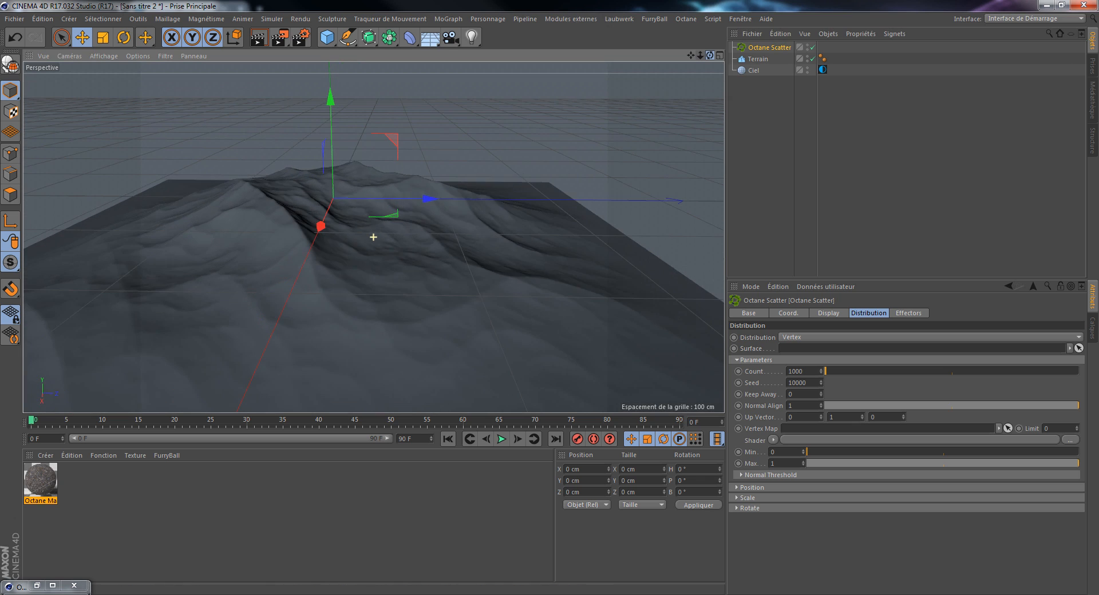
# Step: Stretch the terrain to about 147 cm high and 674 cm deep
pyautogui.click(341, 210)
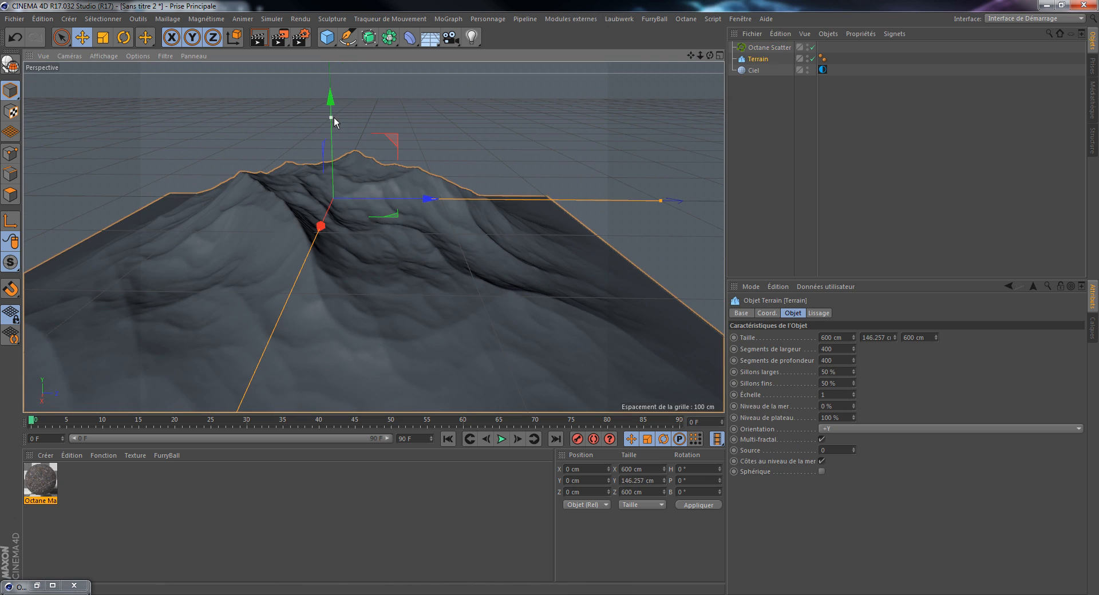
pyautogui.moveTo(332, 117); pyautogui.dragTo(333, 114)
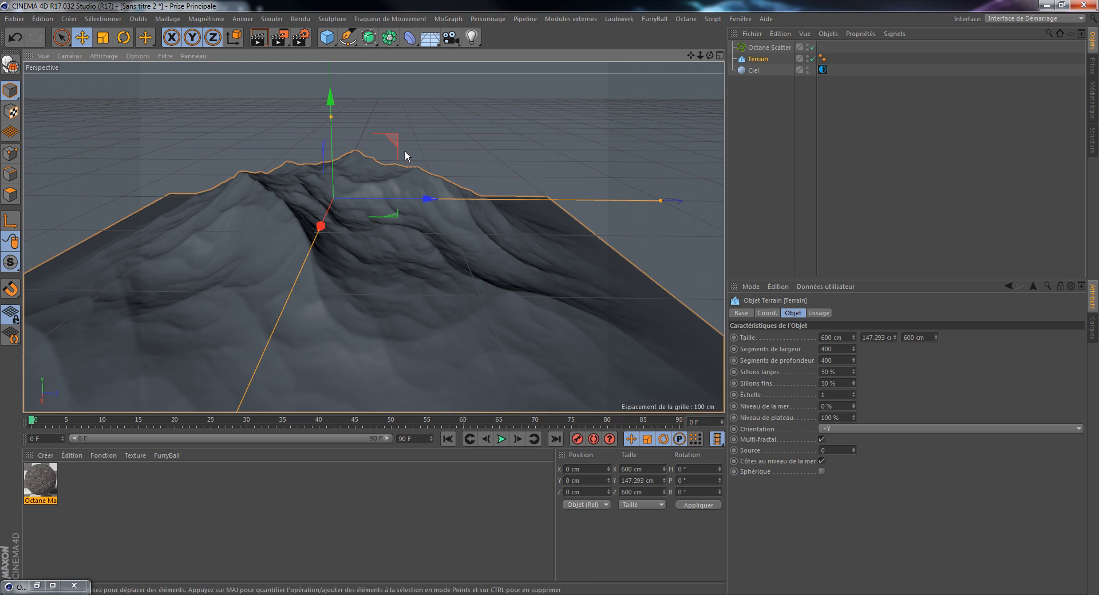
pyautogui.moveTo(663, 201); pyautogui.dragTo(703, 202)
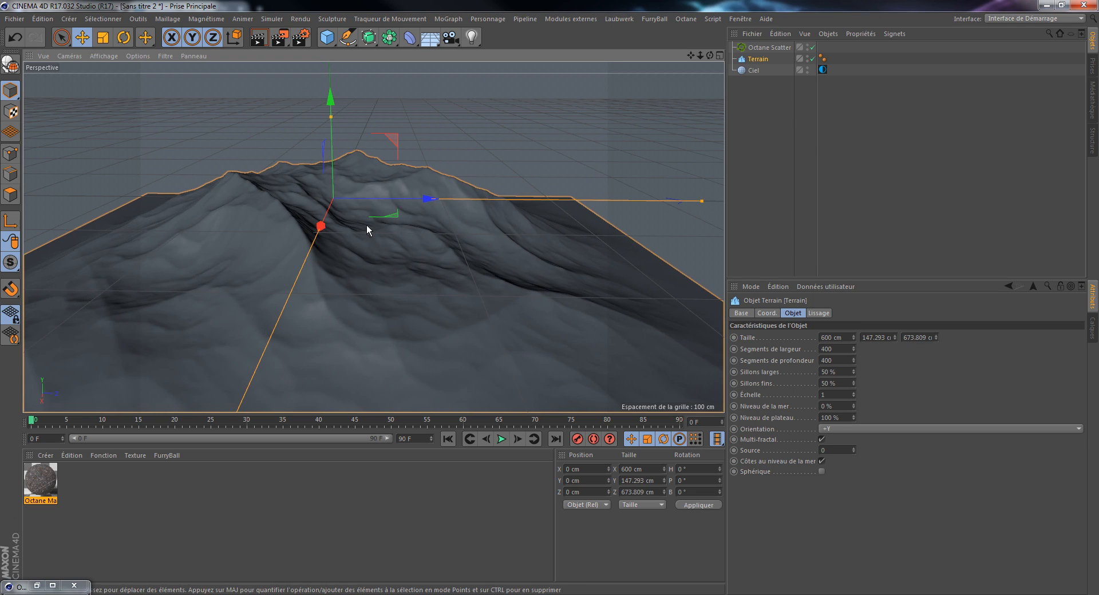
pyautogui.click(761, 115)
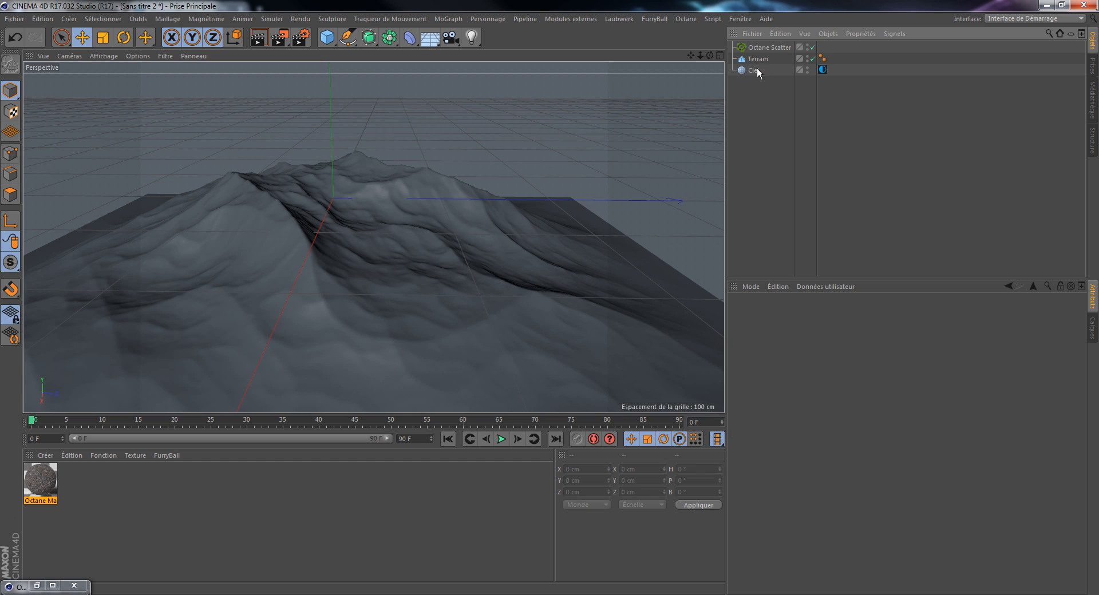
pyautogui.click(757, 60)
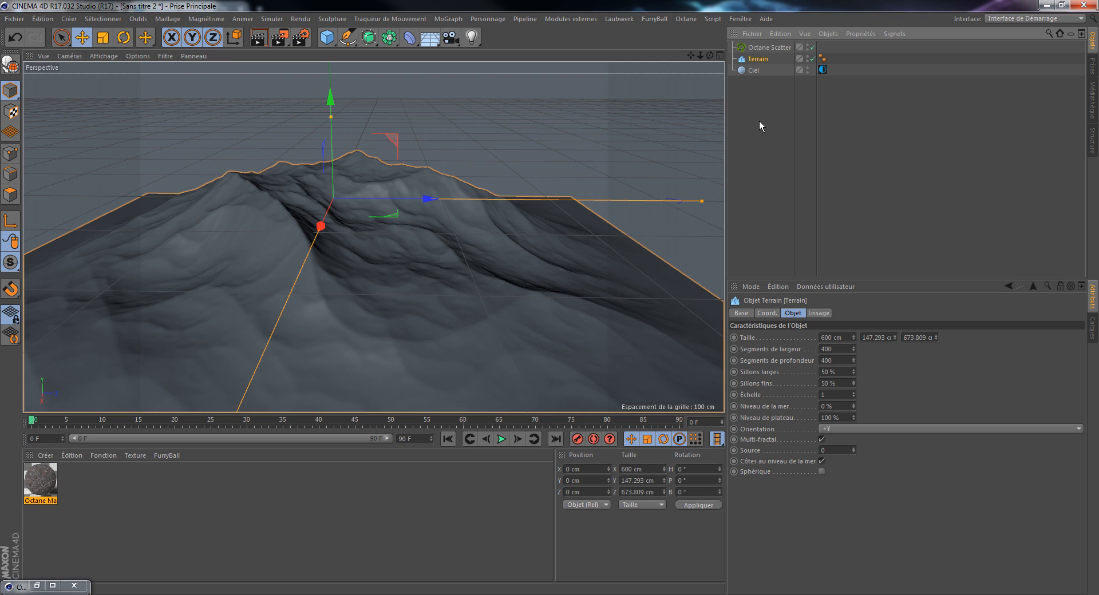
pyautogui.click(684, 21)
pyautogui.click(687, 48)
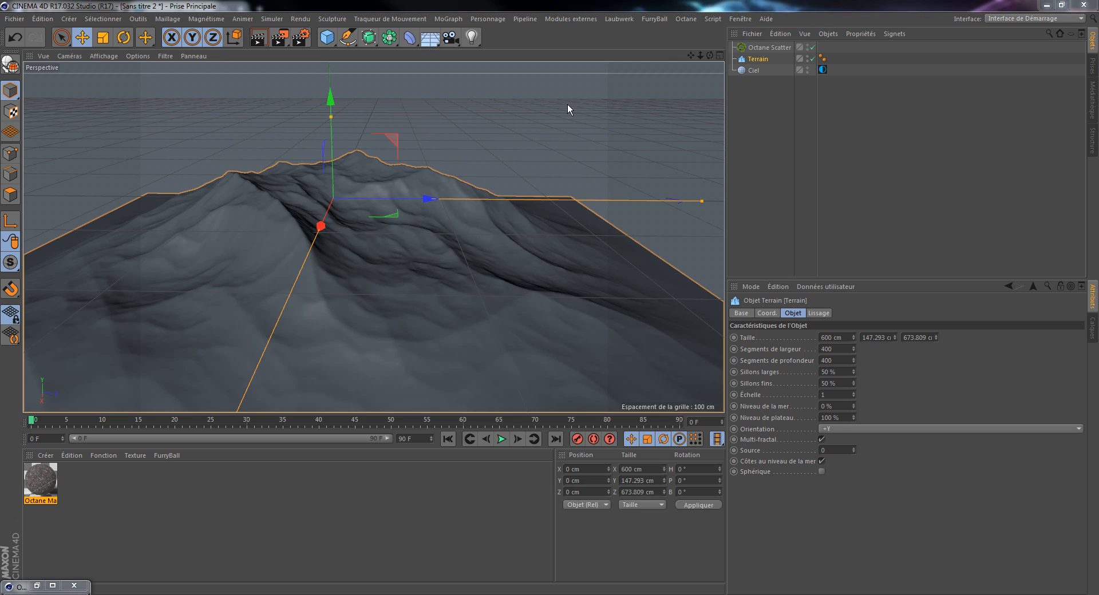
pyautogui.moveTo(482, 194); pyautogui.dragTo(665, 133)
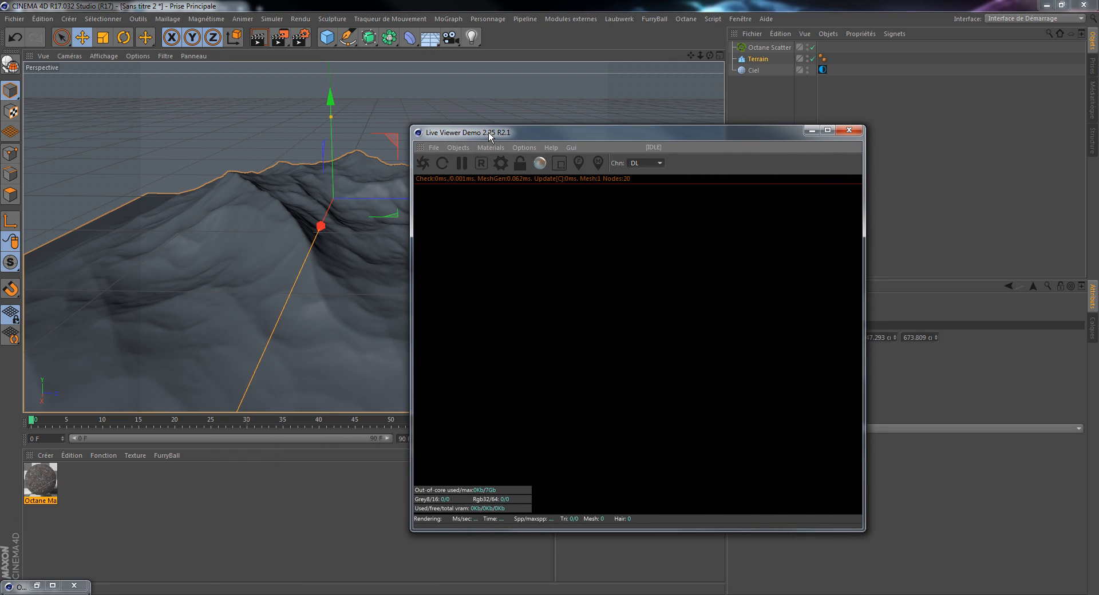
pyautogui.click(849, 131)
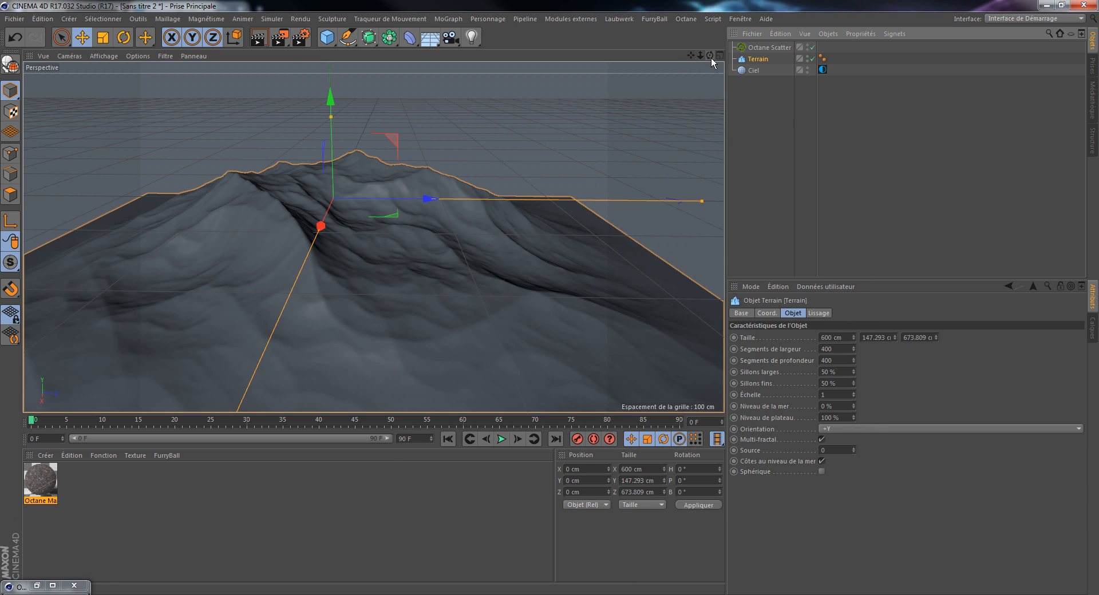
# Step: Add a Laubwerk plant object to the scene
pyautogui.moveTo(711, 57)
pyautogui.mouseDown()
pyautogui.moveTo(667, 97)
pyautogui.moveTo(693, 117)
pyautogui.moveTo(694, 77)
pyautogui.moveTo(659, 58)
pyautogui.moveTo(684, 71)
pyautogui.moveTo(710, 58)
pyautogui.mouseUp()
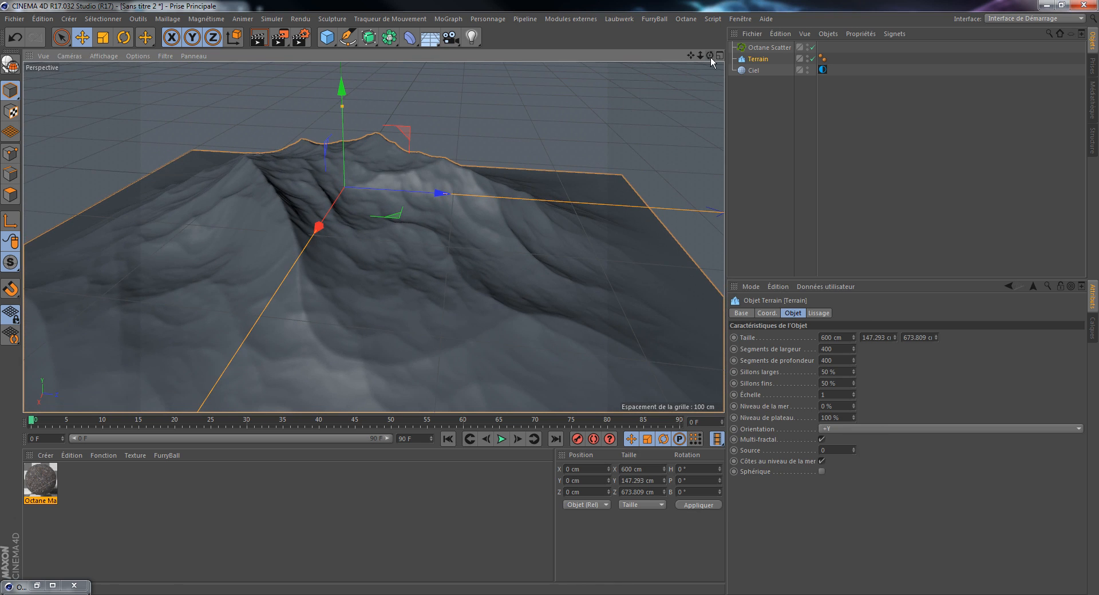
pyautogui.click(628, 18)
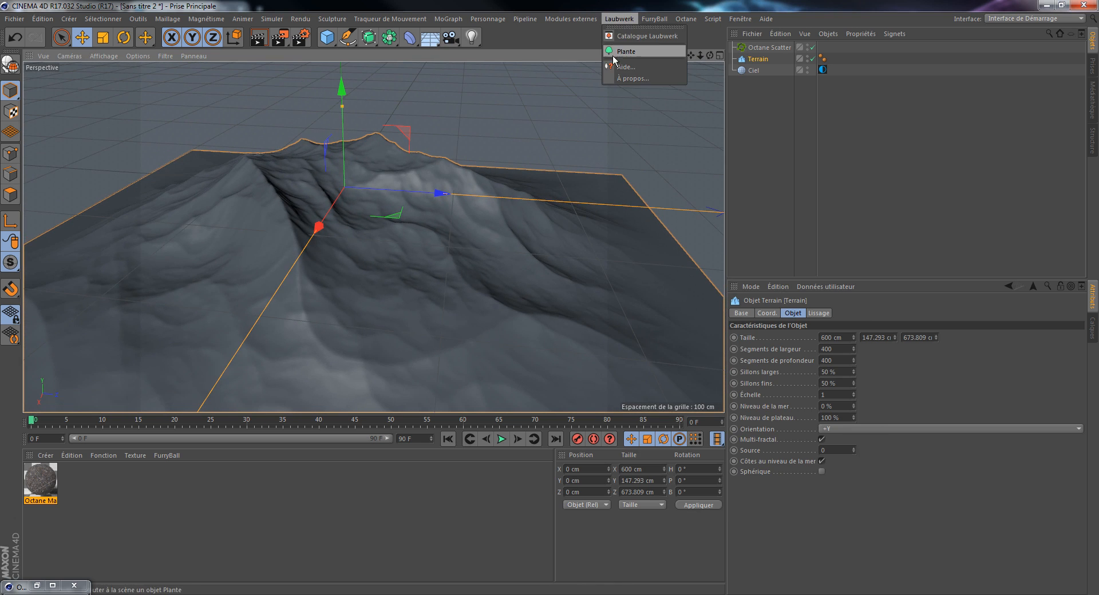
pyautogui.click(618, 17)
pyautogui.click(619, 20)
pyautogui.click(626, 52)
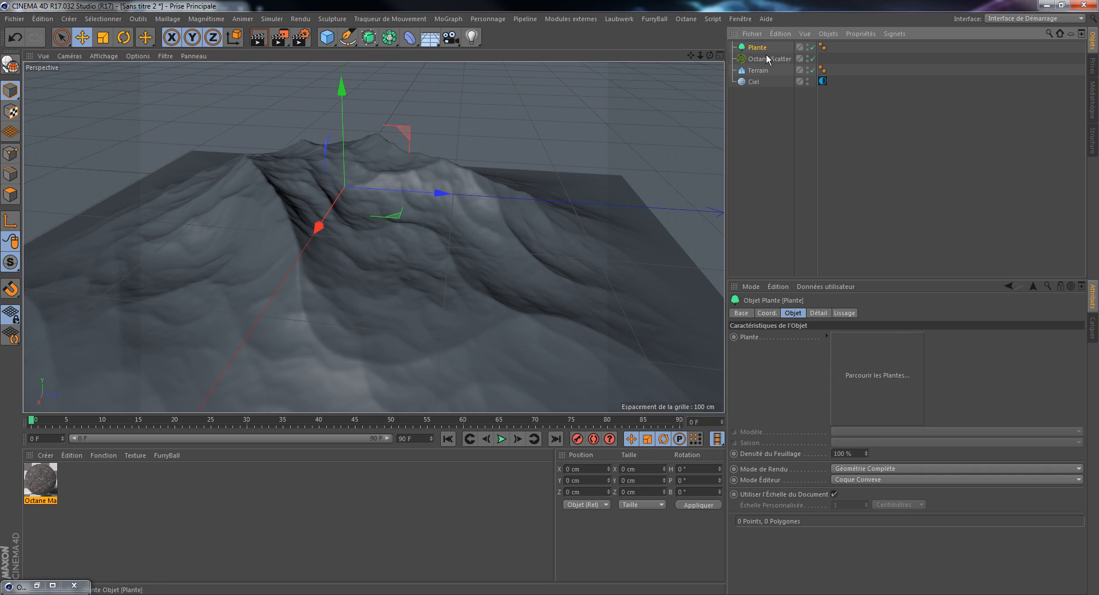
# Step: Assign the Érable negundo (Acer negundo) from the Laubwerk catalogue to the plant object and close the catalogue
pyautogui.click(875, 367)
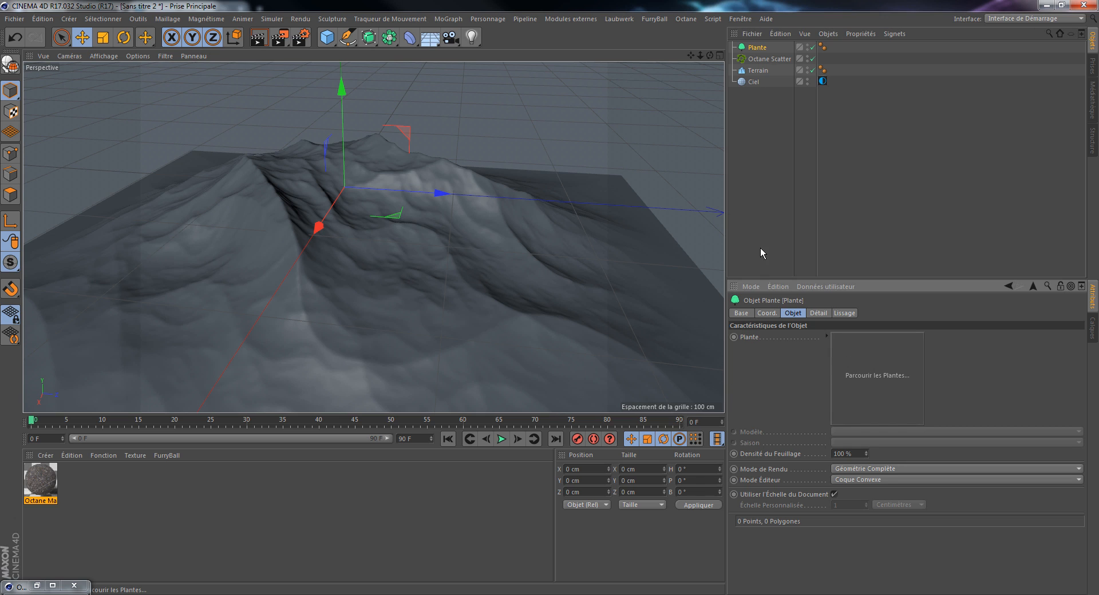
pyautogui.moveTo(644, 162); pyautogui.dragTo(525, 126)
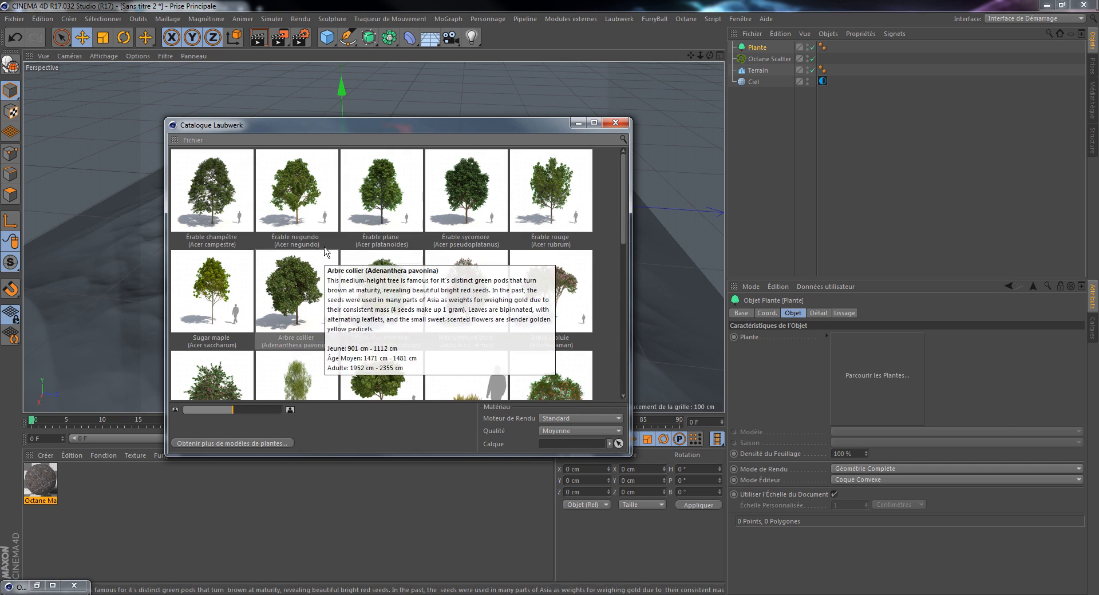
pyautogui.click(311, 208)
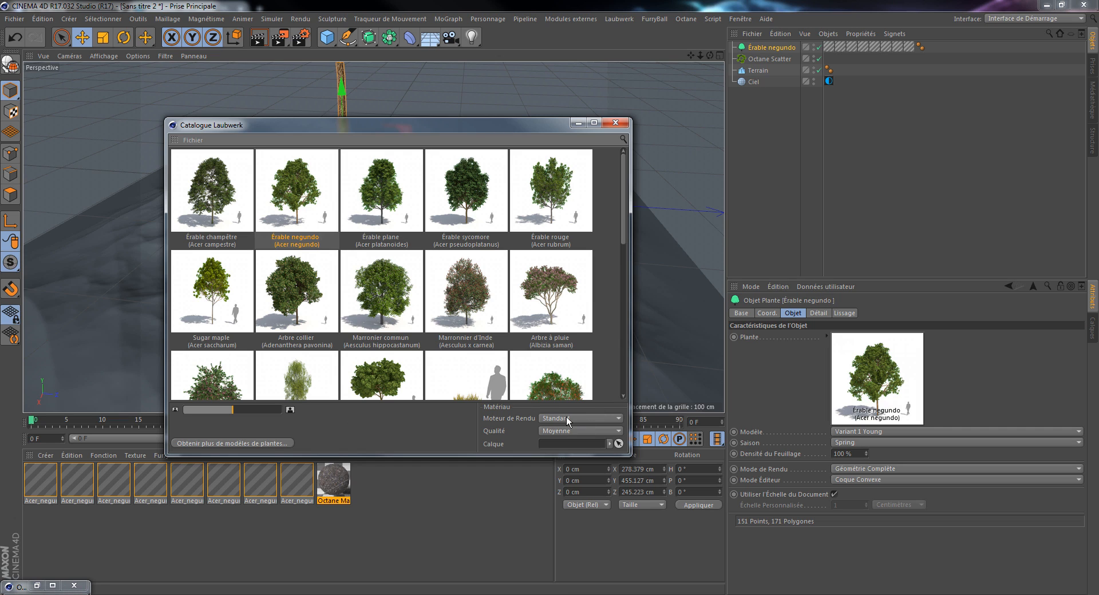
pyautogui.click(567, 418)
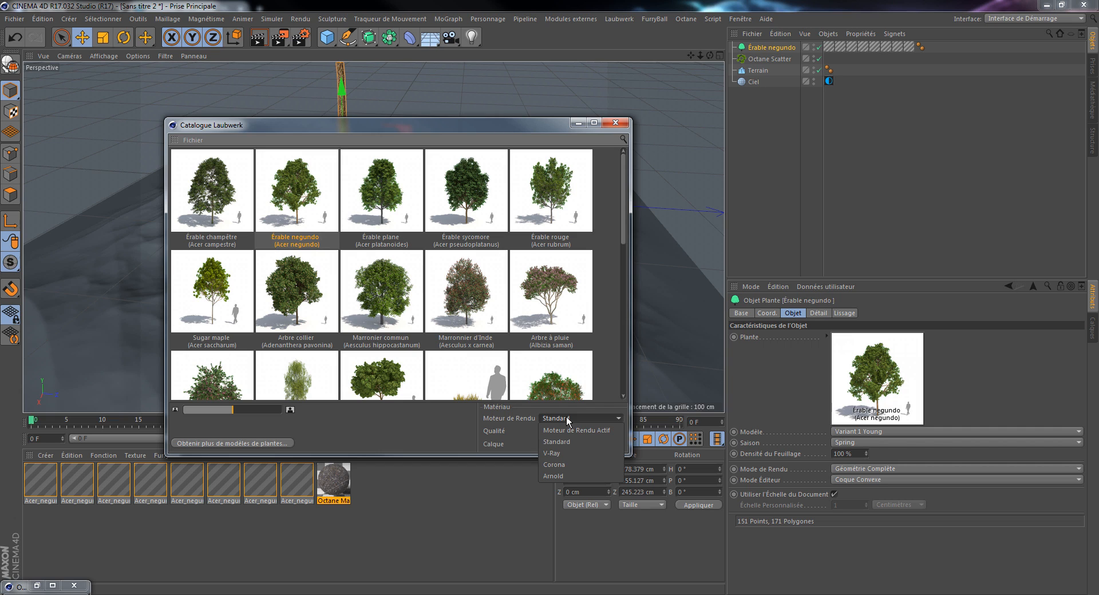
pyautogui.click(587, 407)
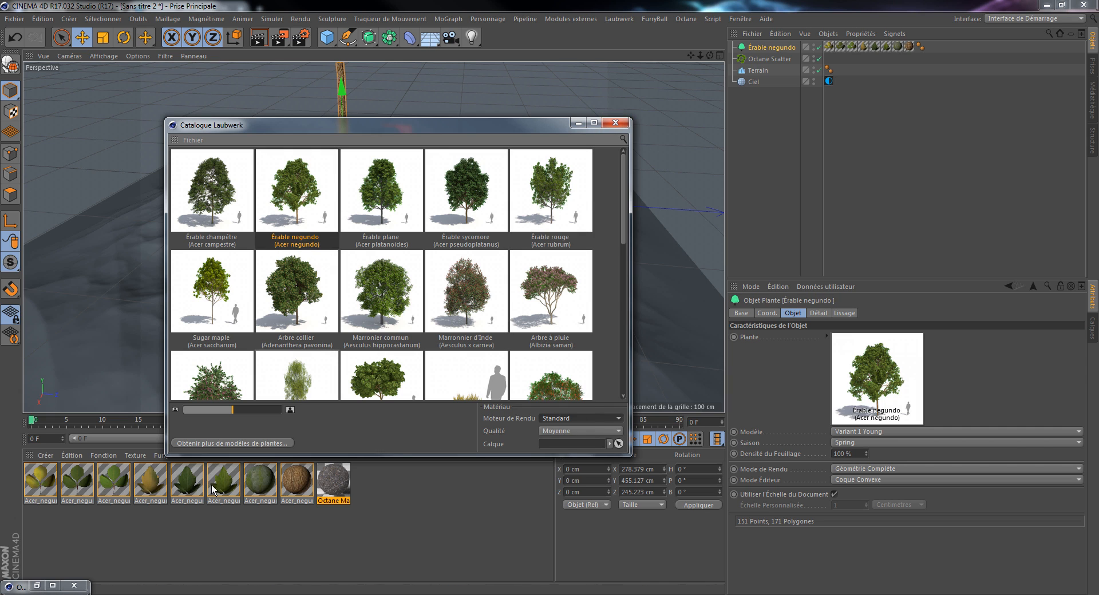
pyautogui.click(618, 123)
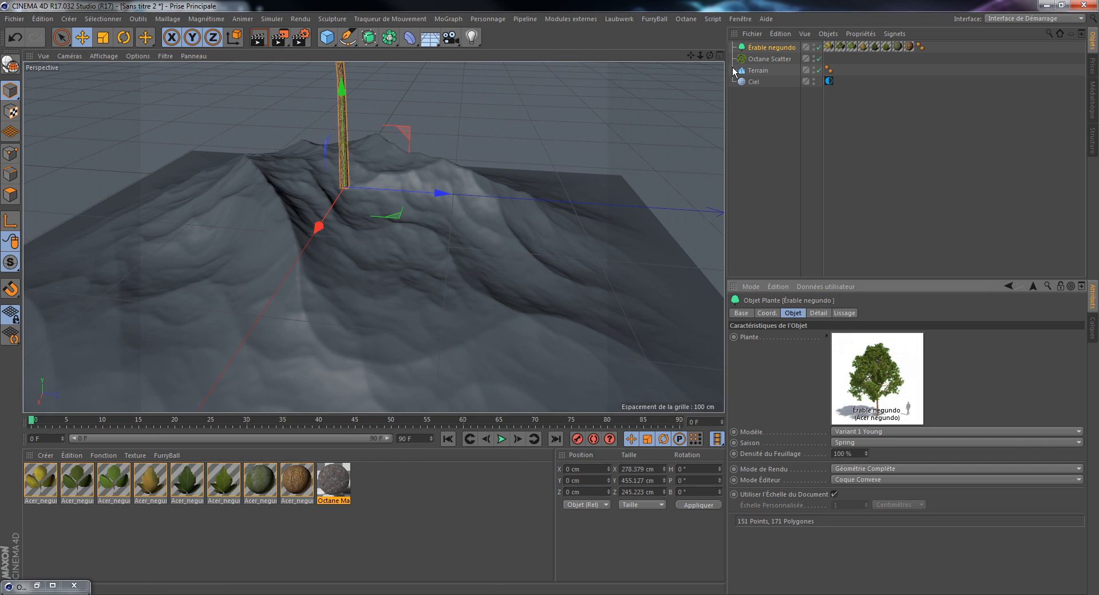
# Step: Nest the Érable negundo plant under Octane Scatter and assign the Terrain as the scatter's surface
pyautogui.moveTo(702, 57); pyautogui.dragTo(653, 57)
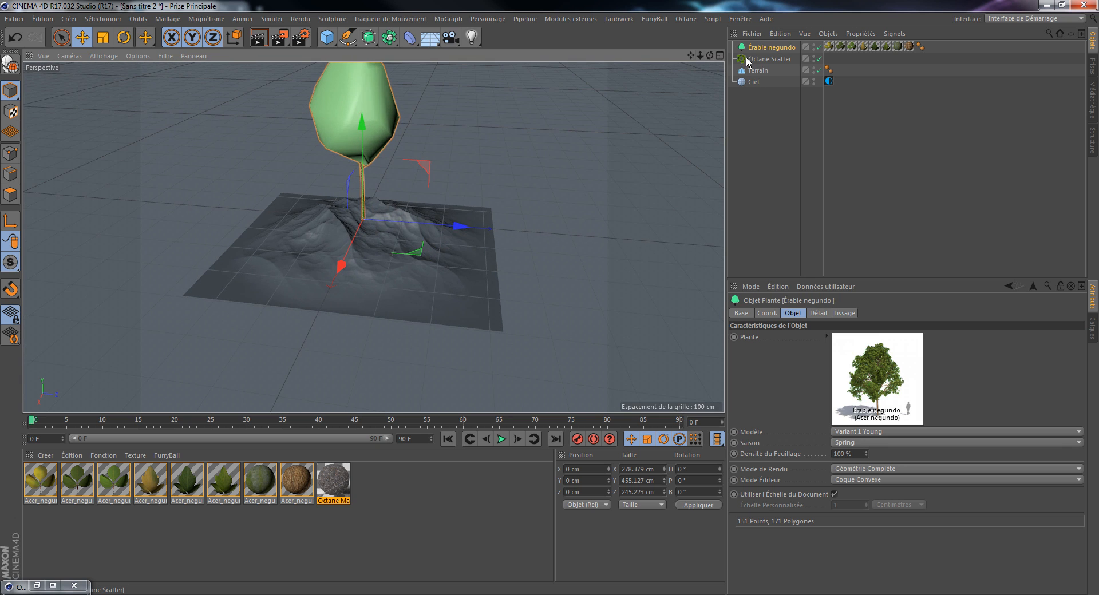
pyautogui.click(764, 59)
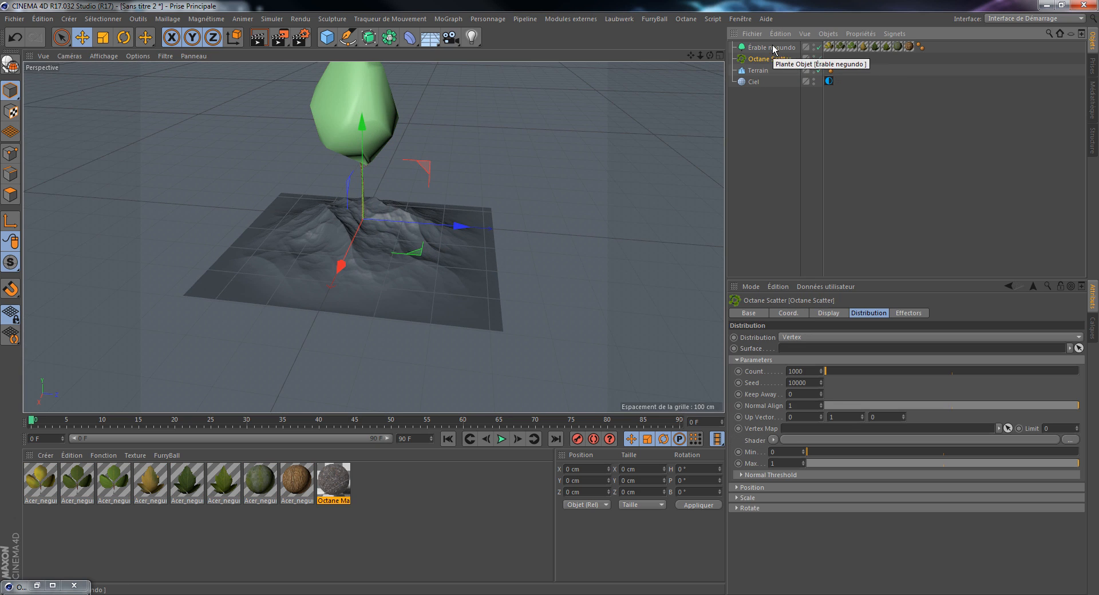
pyautogui.moveTo(772, 46)
pyautogui.mouseDown()
pyautogui.moveTo(779, 59)
pyautogui.moveTo(769, 62)
pyautogui.mouseUp()
pyautogui.click(768, 50)
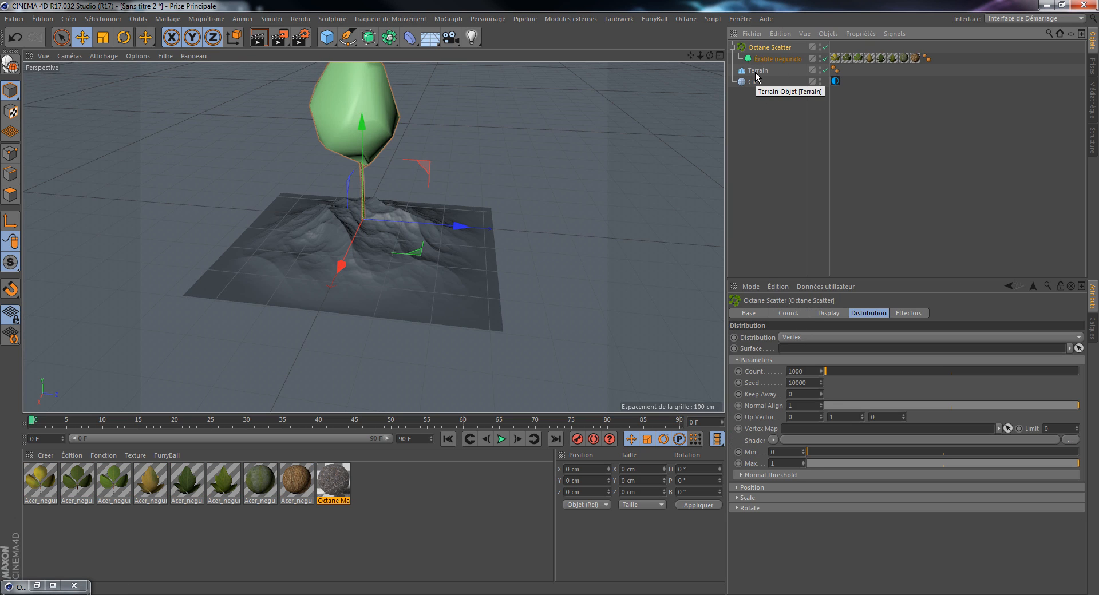
pyautogui.moveTo(751, 73); pyautogui.dragTo(793, 357)
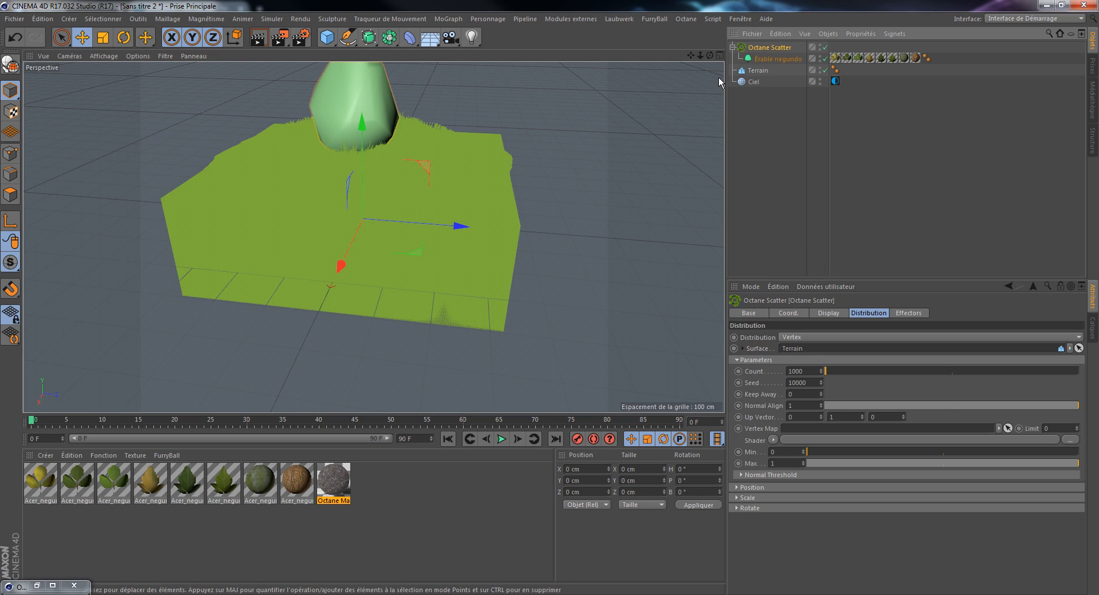
# Step: Set the Octane Scatter distribution to Surface with a count of 15
pyautogui.moveTo(700, 56); pyautogui.dragTo(815, 361)
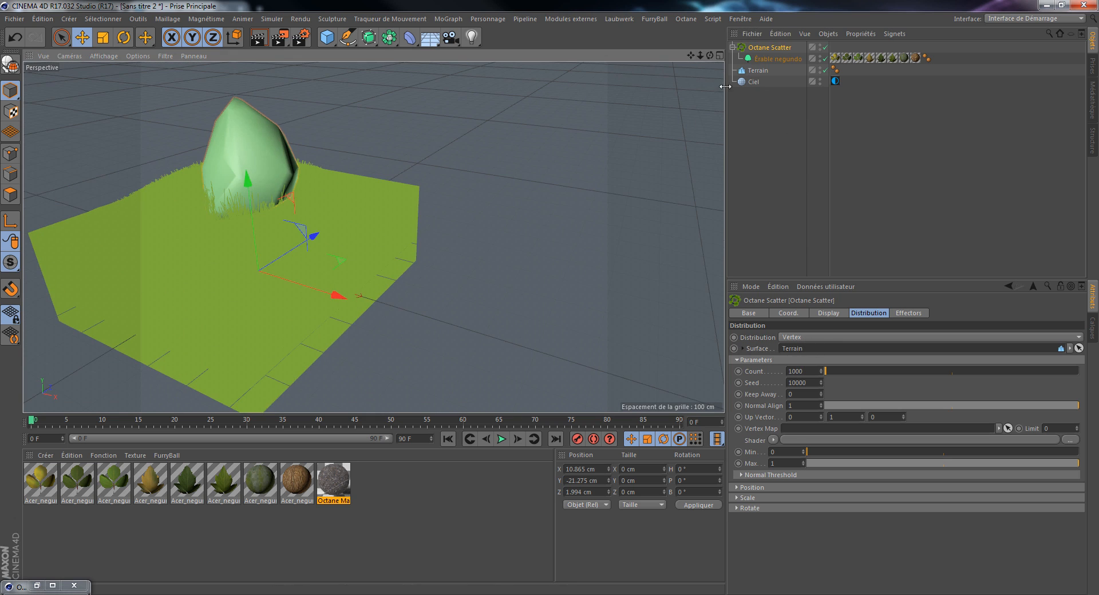
pyautogui.moveTo(691, 56); pyautogui.dragTo(785, 52)
pyautogui.scroll(6, 331, 252)
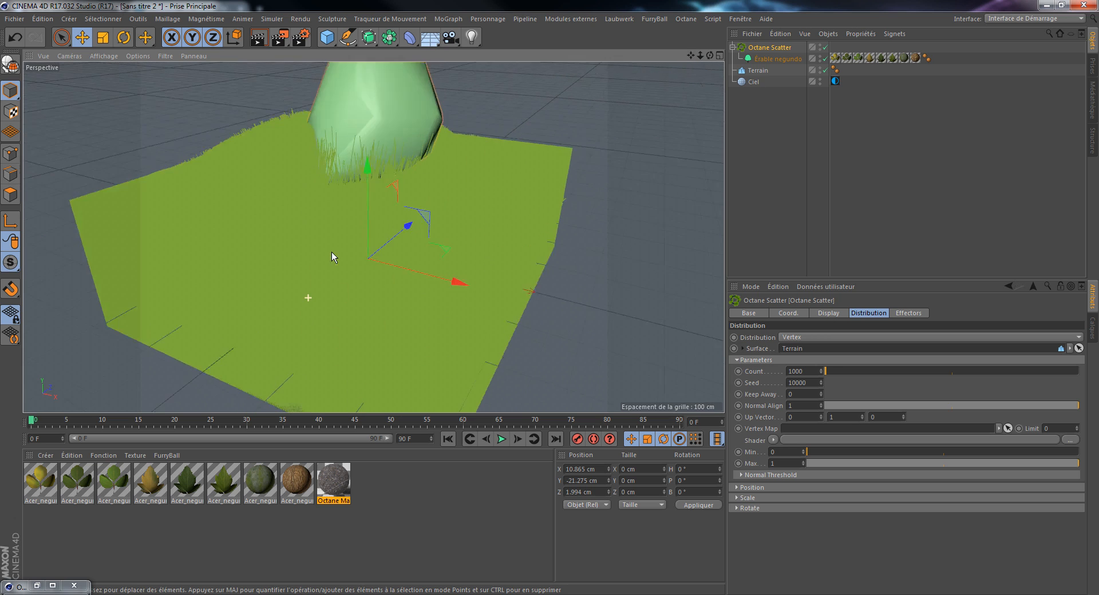
pyautogui.scroll(-6, 344, 252)
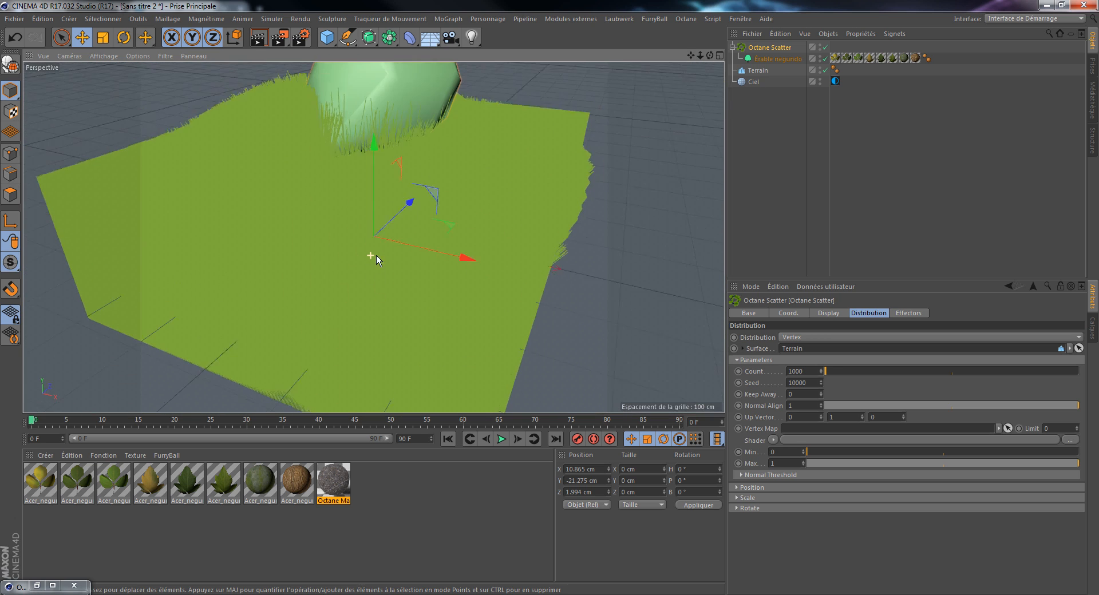
pyautogui.click(819, 337)
pyautogui.click(805, 359)
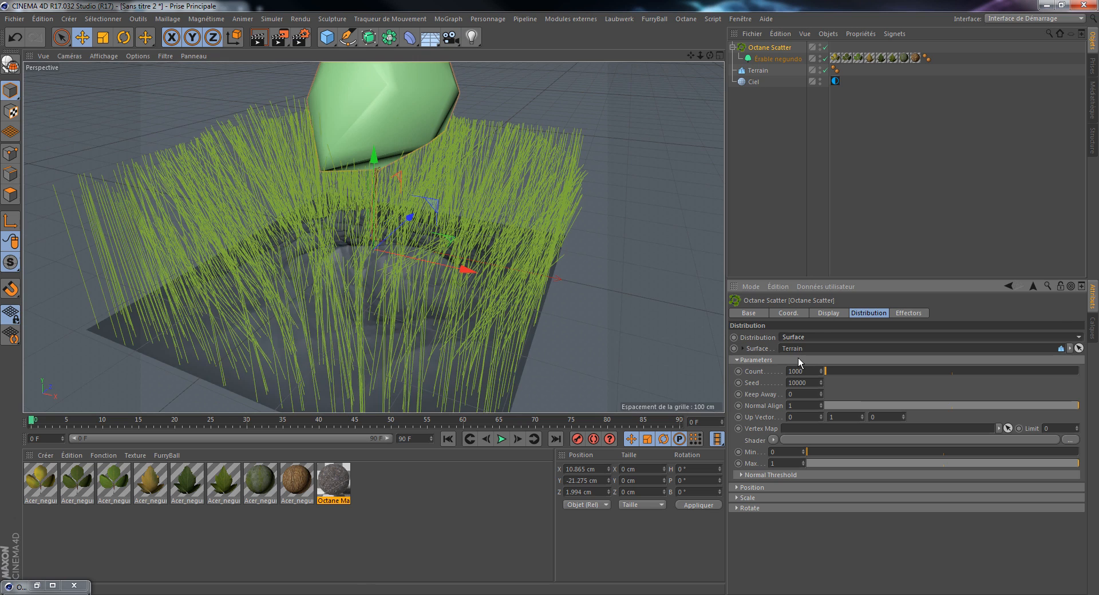
pyautogui.click(816, 374)
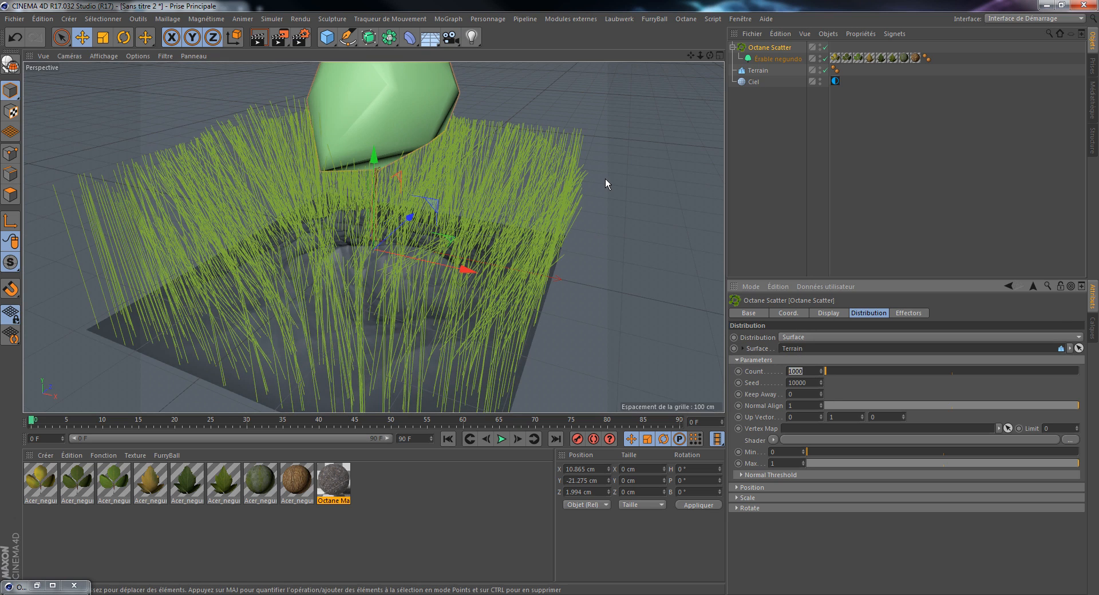
pyautogui.write('15')
pyautogui.press('Return')
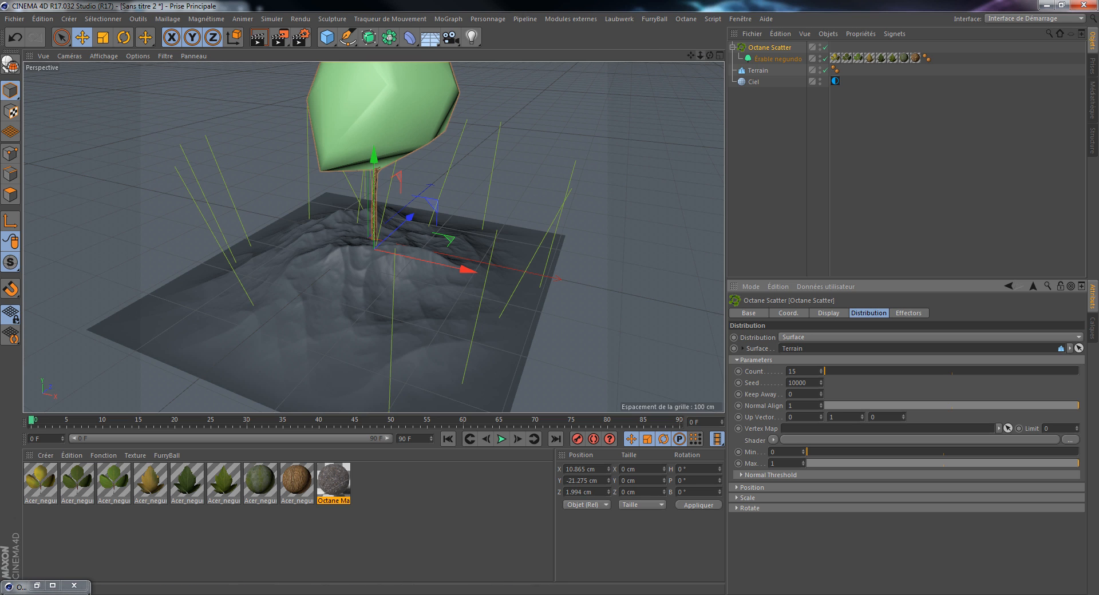
# Step: Enlarge the terrain to about 1773 cm wide and 1817 cm deep
pyautogui.scroll(-3, 374, 237)
pyautogui.moveTo(709, 56); pyautogui.dragTo(610, 122)
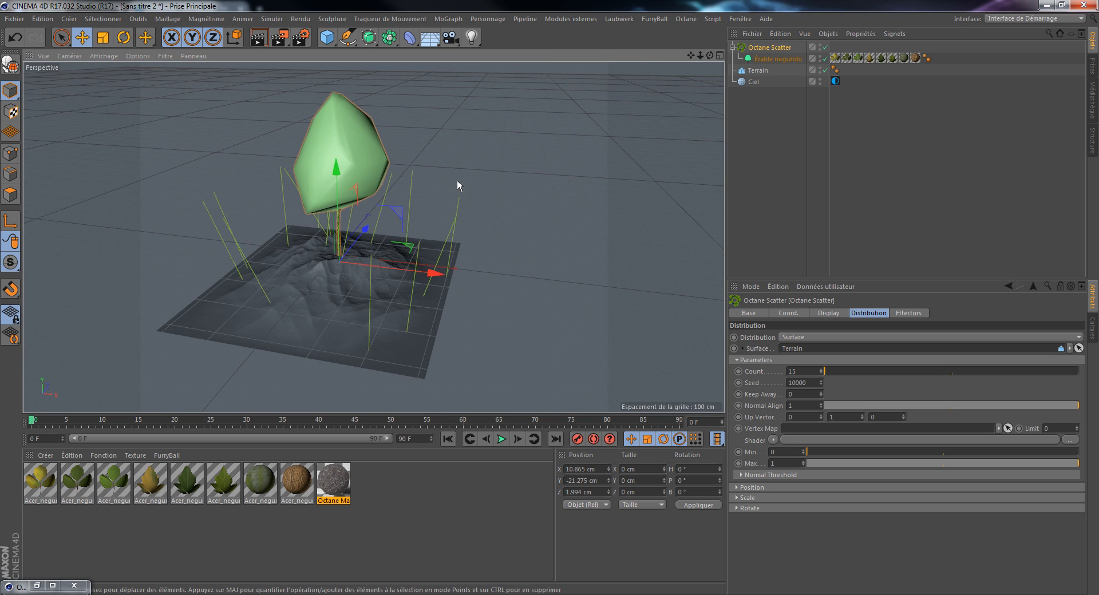
pyautogui.scroll(5, 336, 256)
pyautogui.scroll(-3, 336, 258)
pyautogui.click(351, 300)
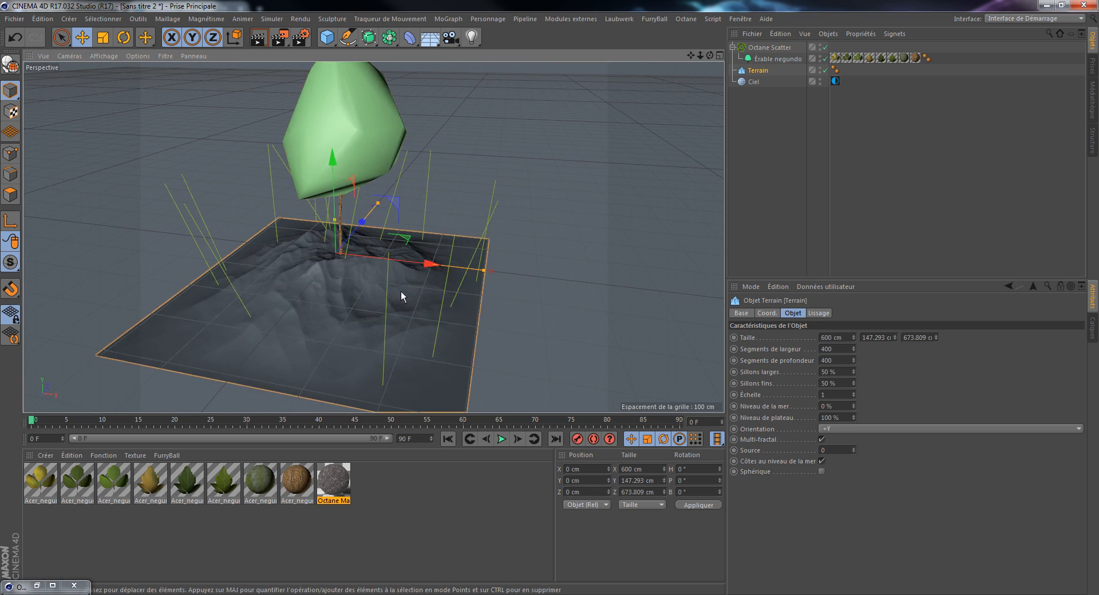
pyautogui.keyDown('alt'); pyautogui.moveTo(401, 291); pyautogui.dragTo(303, 301); pyautogui.keyUp('alt')
pyautogui.scroll(-3, 362, 302)
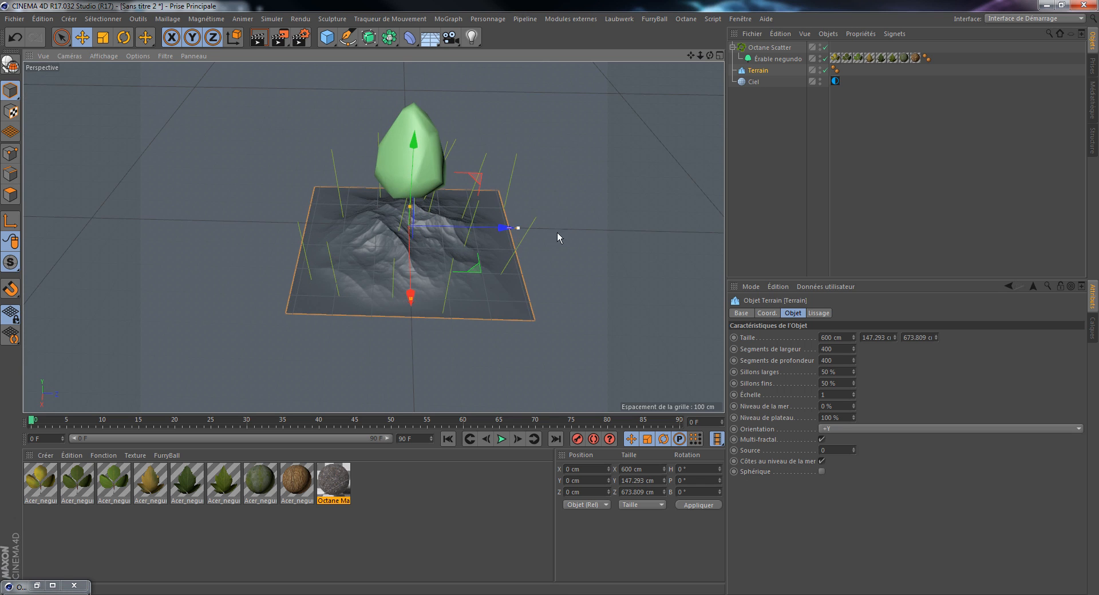
pyautogui.moveTo(518, 228); pyautogui.dragTo(706, 236)
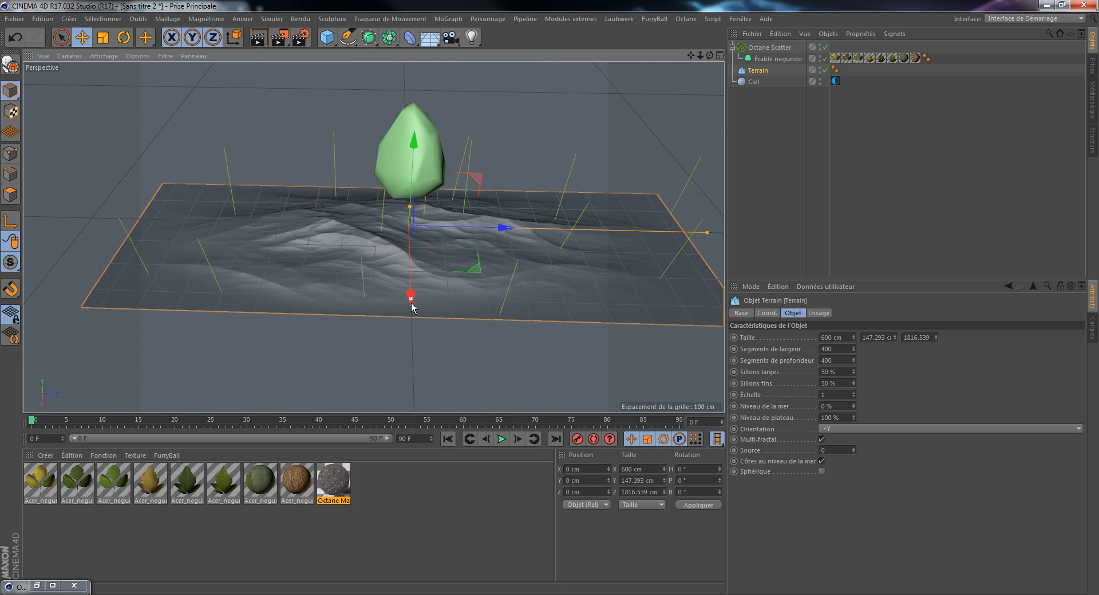
pyautogui.moveTo(412, 308); pyautogui.dragTo(398, 403)
# Step: Raise the terrain's height to about 438 cm
pyautogui.keyDown('alt'); pyautogui.moveTo(401, 253); pyautogui.dragTo(441, 283); pyautogui.keyUp('alt')
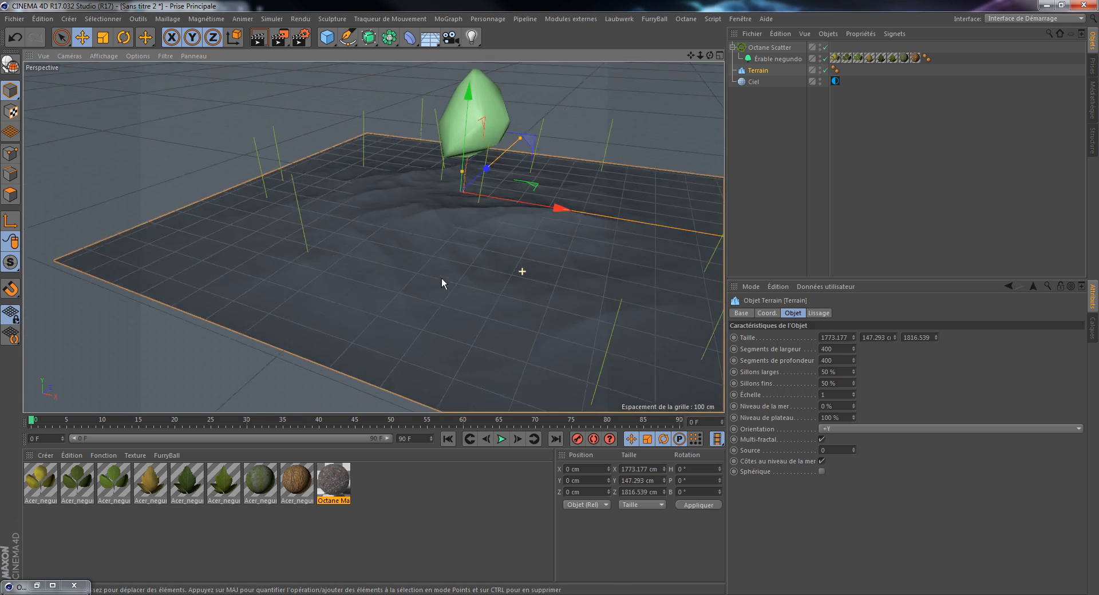
pyautogui.moveTo(462, 171); pyautogui.dragTo(473, 143)
pyautogui.keyDown('alt'); pyautogui.moveTo(447, 188); pyautogui.dragTo(768, 218); pyautogui.keyUp('alt')
pyautogui.keyDown('alt'); pyautogui.moveTo(152, 186); pyautogui.dragTo(304, 246); pyautogui.keyUp('alt')
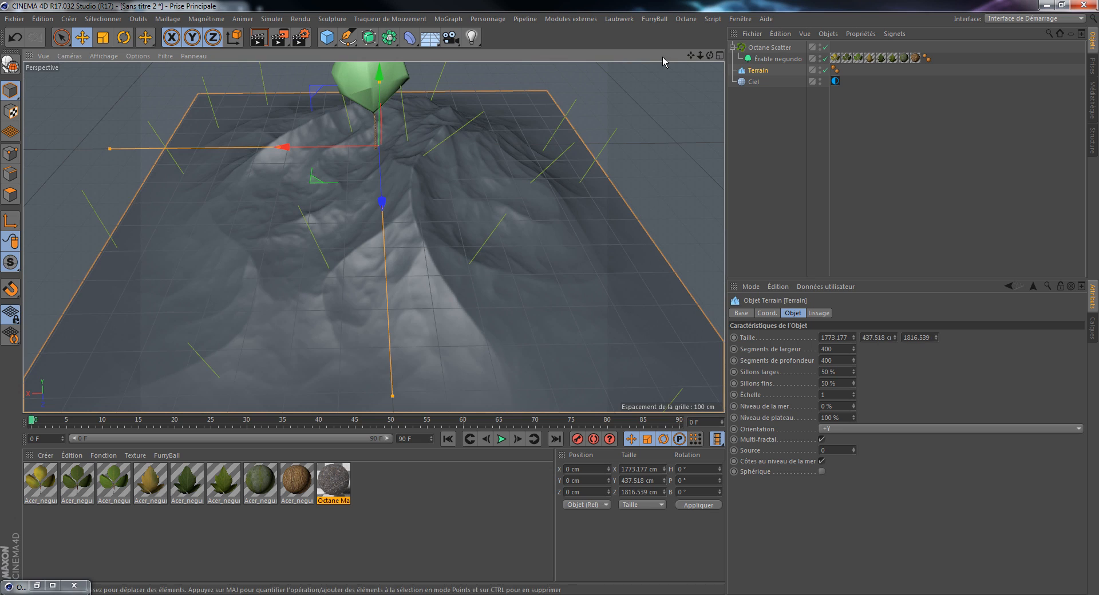
pyautogui.click(661, 19)
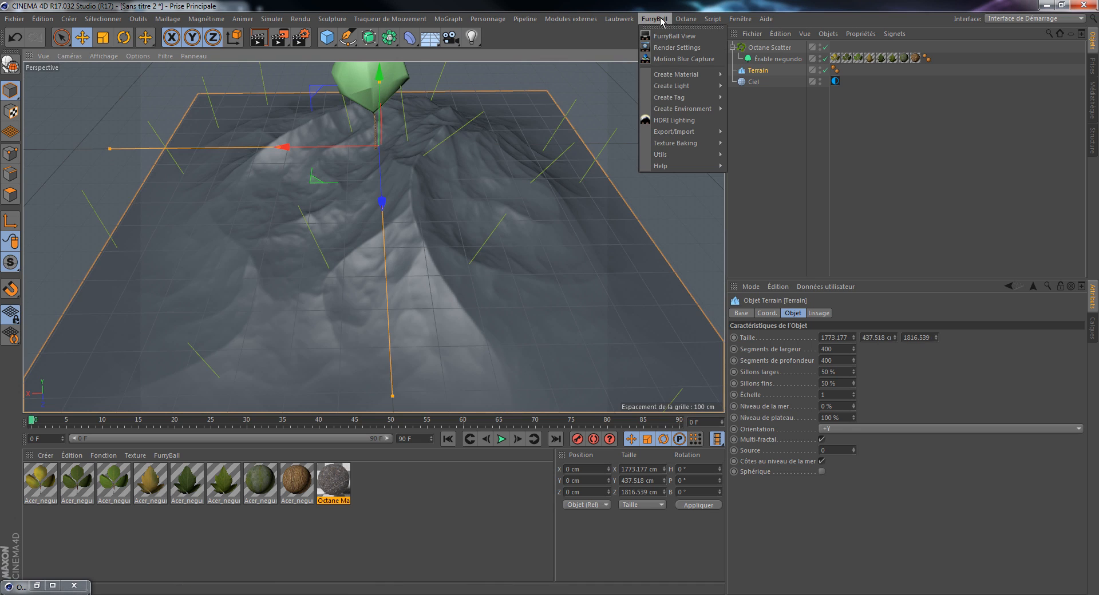
# Step: Resize the terrain to about 1970 cm wide, 489 cm high and 1839 cm deep
pyautogui.click(661, 20)
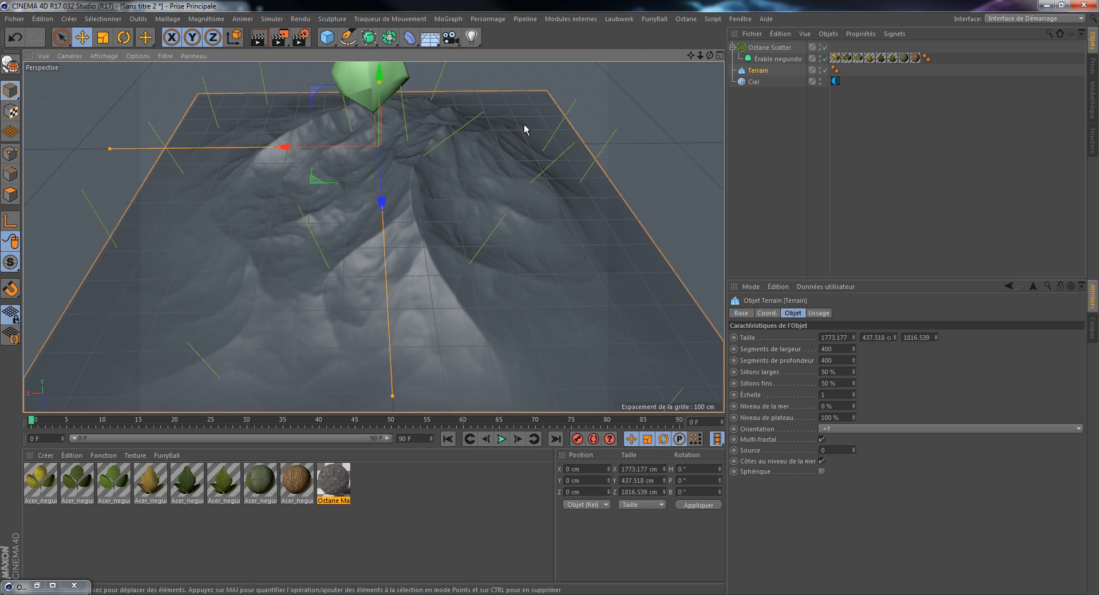
pyautogui.keyDown('alt'); pyautogui.moveTo(508, 135); pyautogui.dragTo(483, 183, button='right'); pyautogui.keyUp('alt')
pyautogui.keyDown('alt'); pyautogui.moveTo(483, 183); pyautogui.dragTo(485, 135); pyautogui.keyUp('alt')
pyautogui.keyDown('alt'); pyautogui.moveTo(472, 139); pyautogui.dragTo(472, 94, button='right'); pyautogui.keyUp('alt')
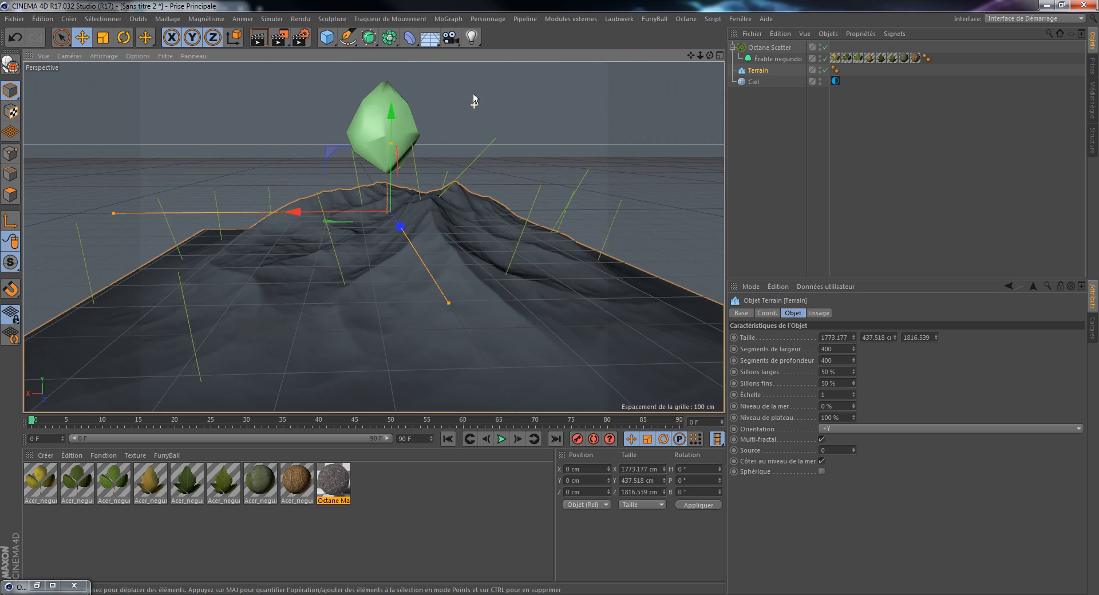
pyautogui.keyDown('alt'); pyautogui.moveTo(373, 238); pyautogui.dragTo(414, 152, button='middle'); pyautogui.keyUp('alt')
pyautogui.keyDown('alt'); pyautogui.moveTo(389, 188); pyautogui.dragTo(467, 221); pyautogui.keyUp('alt')
pyautogui.keyDown('alt'); pyautogui.moveTo(430, 171); pyautogui.dragTo(537, 214, button='middle'); pyautogui.keyUp('alt')
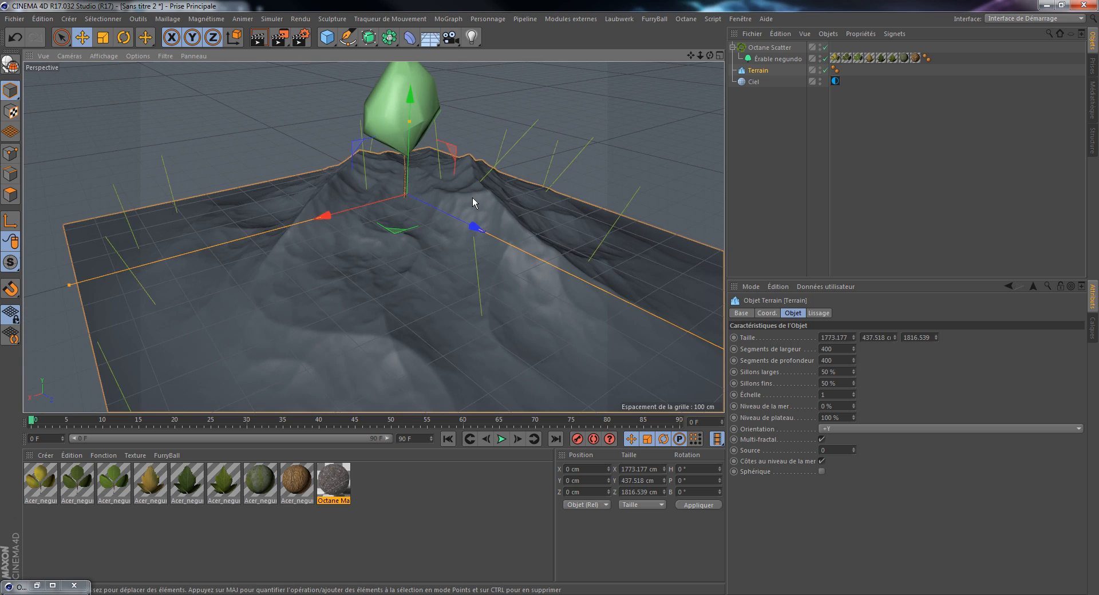
pyautogui.keyDown('alt'); pyautogui.moveTo(476, 195); pyautogui.dragTo(469, 211, button='right'); pyautogui.keyUp('alt')
pyautogui.keyDown('alt'); pyautogui.moveTo(298, 249); pyautogui.dragTo(336, 255); pyautogui.keyUp('alt')
pyautogui.moveTo(201, 308); pyautogui.dragTo(163, 325)
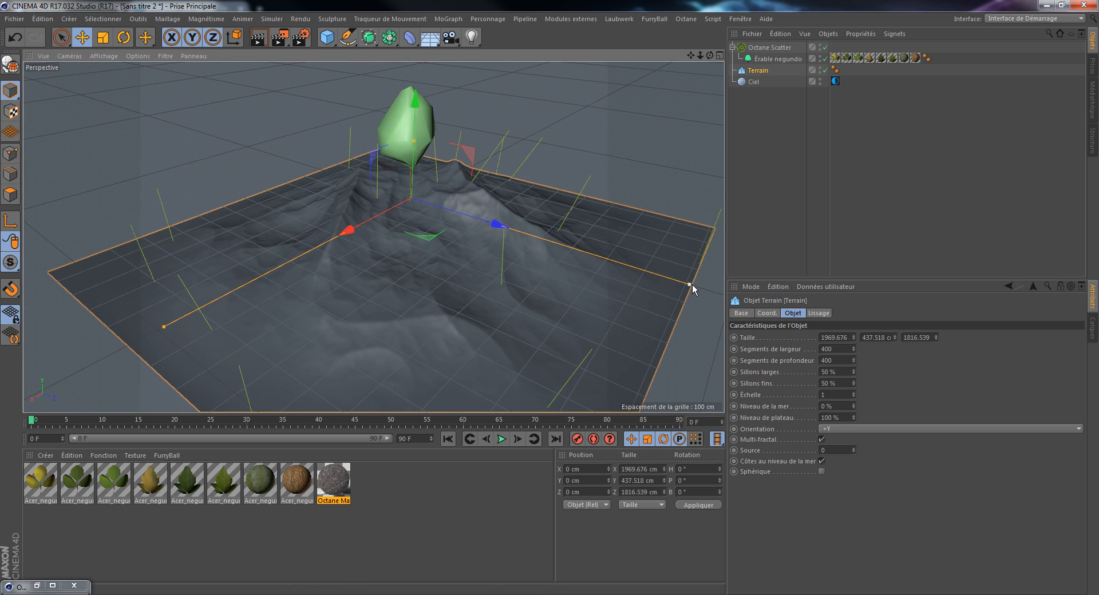
pyautogui.moveTo(691, 285); pyautogui.dragTo(695, 285)
pyautogui.moveTo(410, 136); pyautogui.dragTo(410, 129)
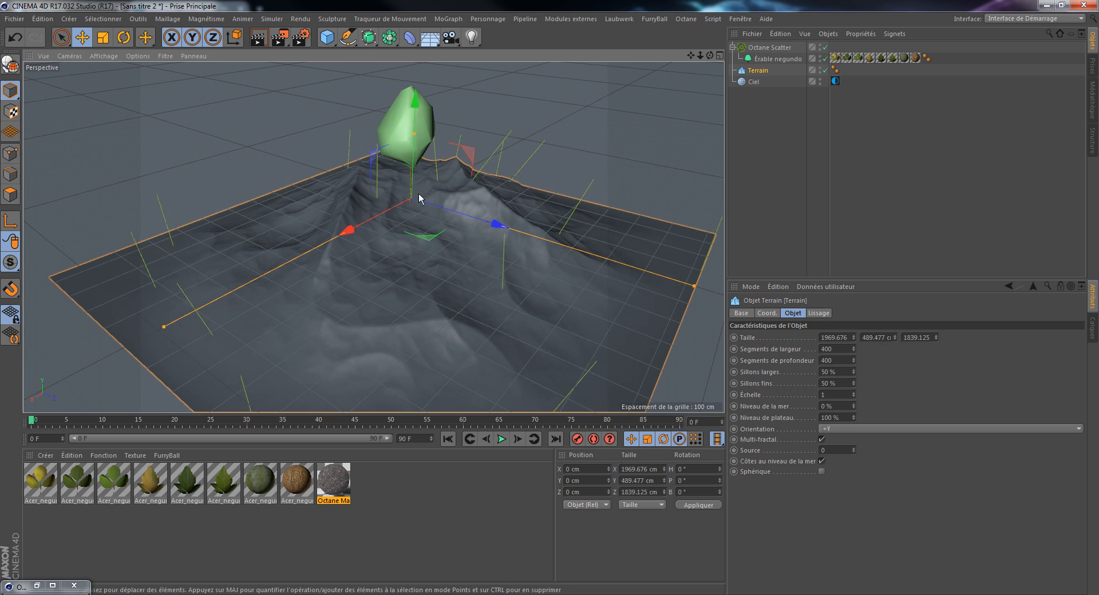
# Step: Frame the whole terrain, open the Octane Live Viewer and start a live render of the scattered trees
pyautogui.keyDown('alt'); pyautogui.moveTo(418, 193); pyautogui.dragTo(428, 166); pyautogui.keyUp('alt')
pyautogui.keyDown('alt'); pyautogui.moveTo(429, 166); pyautogui.dragTo(435, 151, button='right'); pyautogui.keyUp('alt')
pyautogui.keyDown('alt'); pyautogui.moveTo(351, 230); pyautogui.dragTo(466, 217, button='middle'); pyautogui.keyUp('alt')
pyautogui.keyDown('alt'); pyautogui.moveTo(466, 220); pyautogui.dragTo(475, 166); pyautogui.keyUp('alt')
pyautogui.keyDown('alt'); pyautogui.moveTo(475, 166); pyautogui.dragTo(471, 214, button='middle'); pyautogui.keyUp('alt')
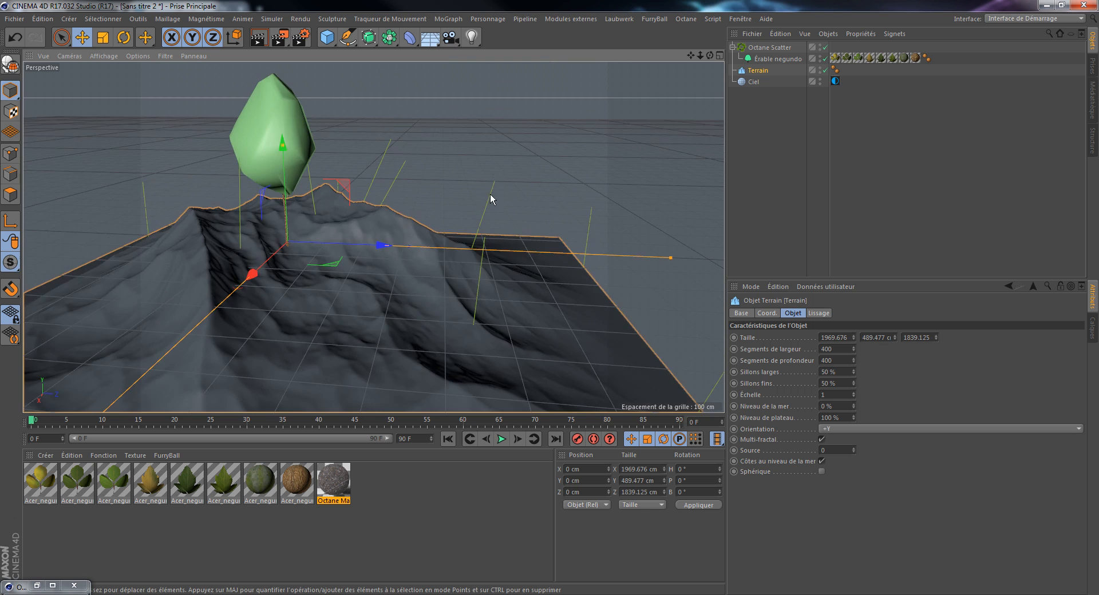
pyautogui.keyDown('alt'); pyautogui.moveTo(490, 194); pyautogui.dragTo(553, 189); pyautogui.keyUp('alt')
pyautogui.keyDown('alt'); pyautogui.moveTo(520, 144); pyautogui.dragTo(578, 143, button='middle'); pyautogui.keyUp('alt')
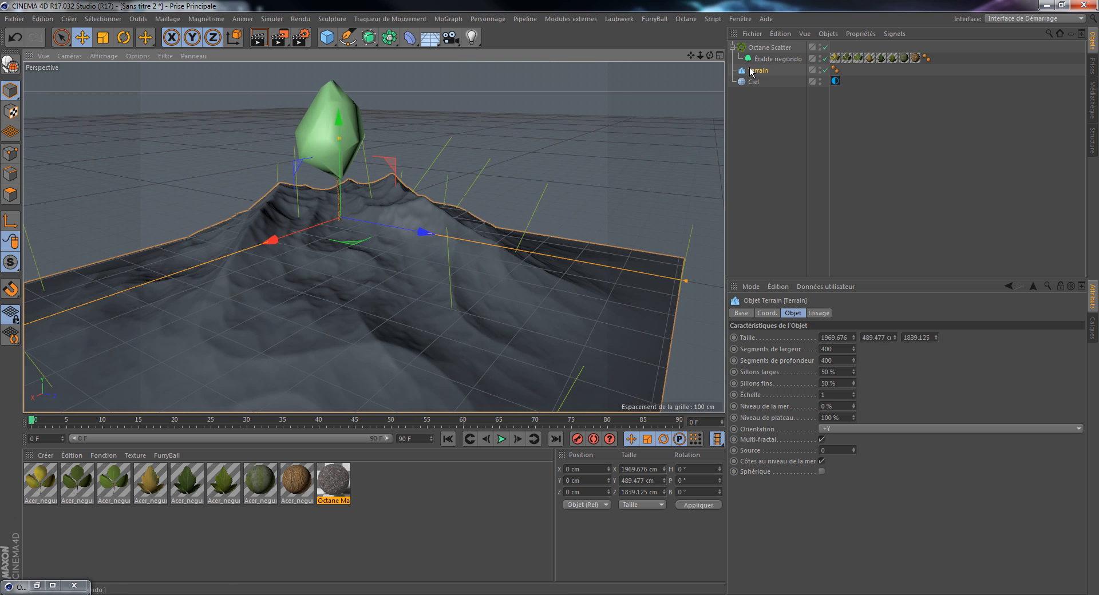
pyautogui.moveTo(557, 132)
pyautogui.keyDown('alt'); pyautogui.mouseDown(button='right')
pyautogui.moveTo(552, 165)
pyautogui.moveTo(553, 152)
pyautogui.mouseUp(button='right'); pyautogui.keyUp('alt')
pyautogui.click(686, 19)
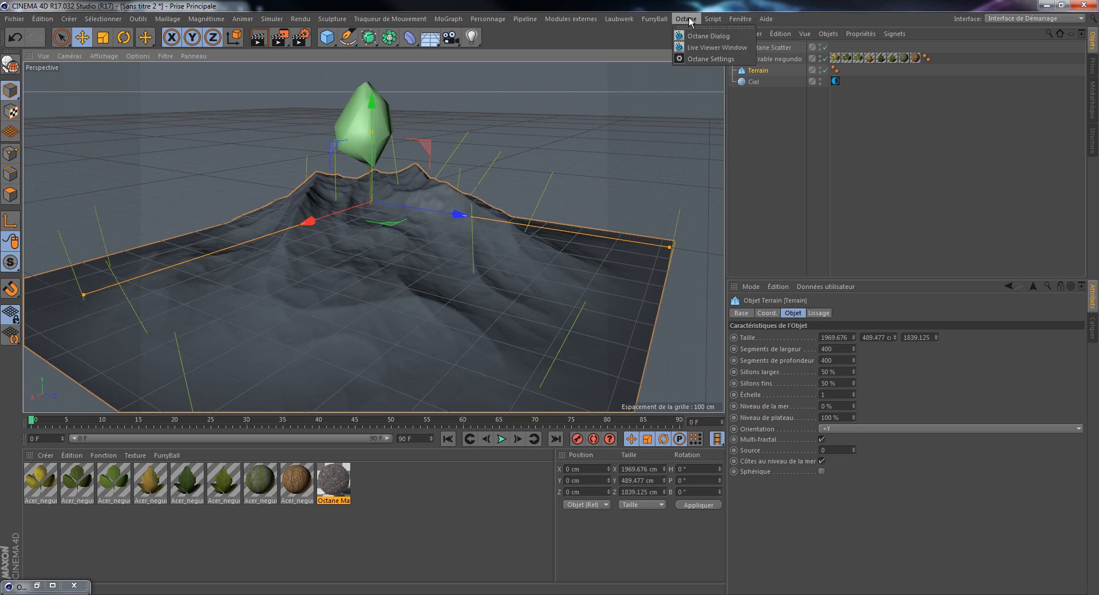
pyautogui.click(699, 48)
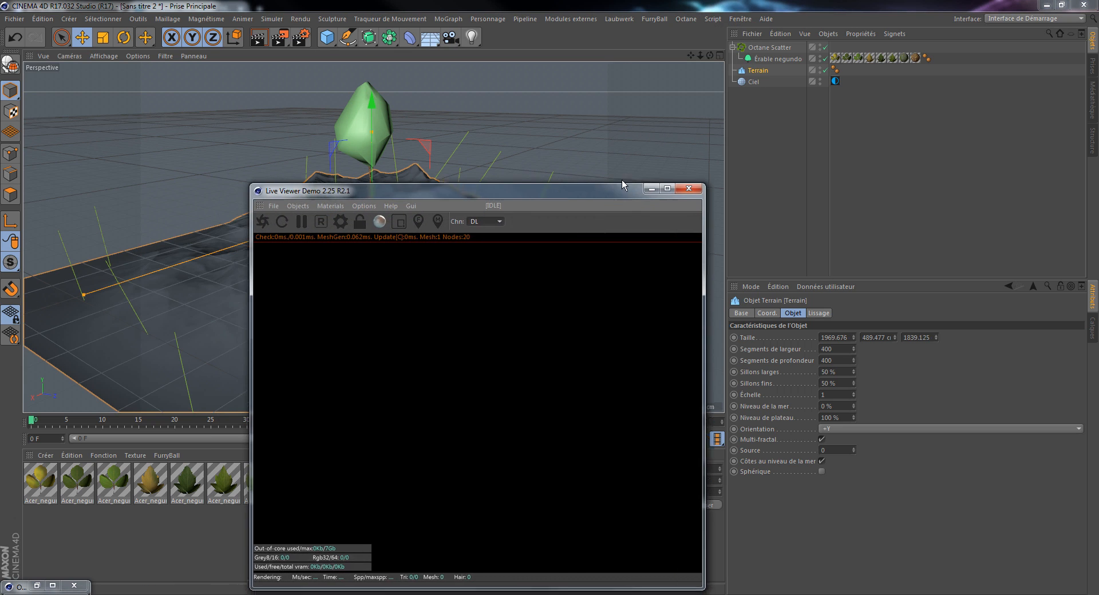
pyautogui.click(348, 181)
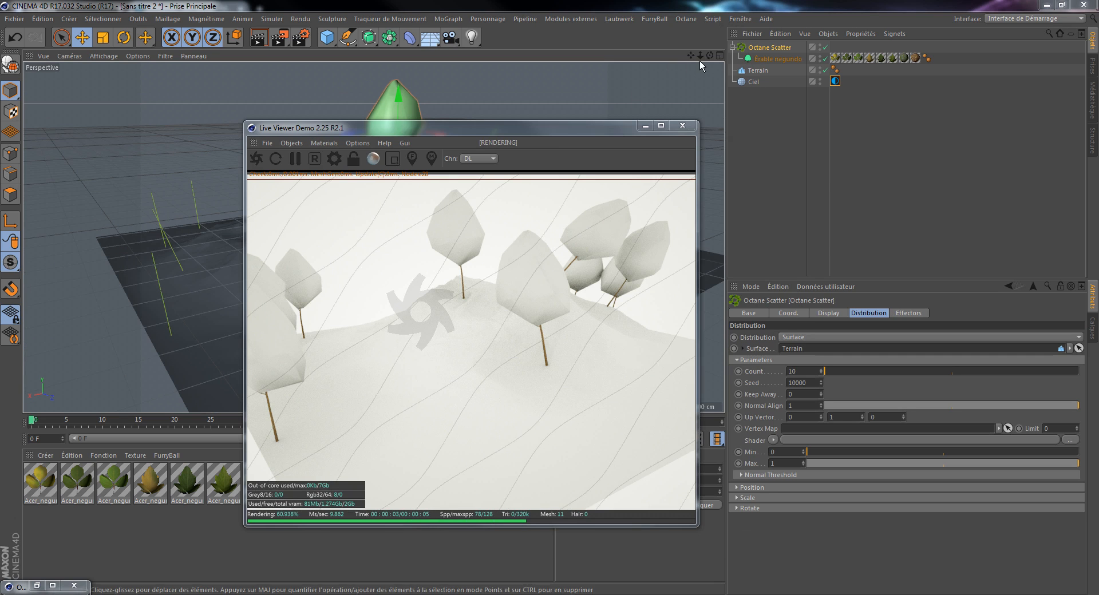
# Step: Examine the distribution of the trees over the terrain from several angles in the live render
pyautogui.moveTo(708, 56); pyautogui.dragTo(759, 23)
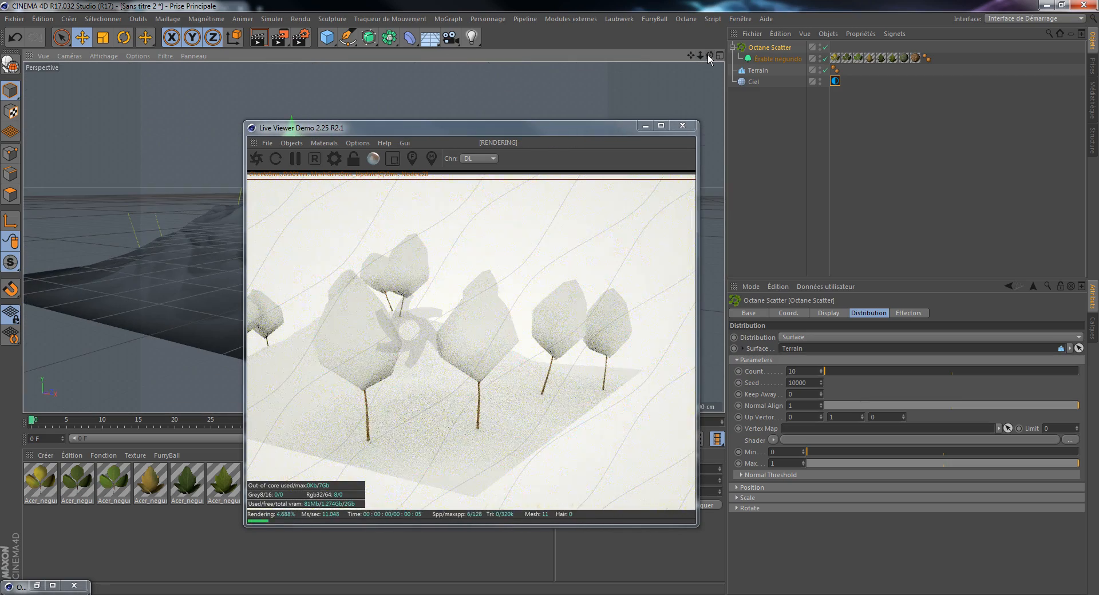
pyautogui.moveTo(691, 56); pyautogui.dragTo(725, 43)
pyautogui.scroll(1, 387, 68)
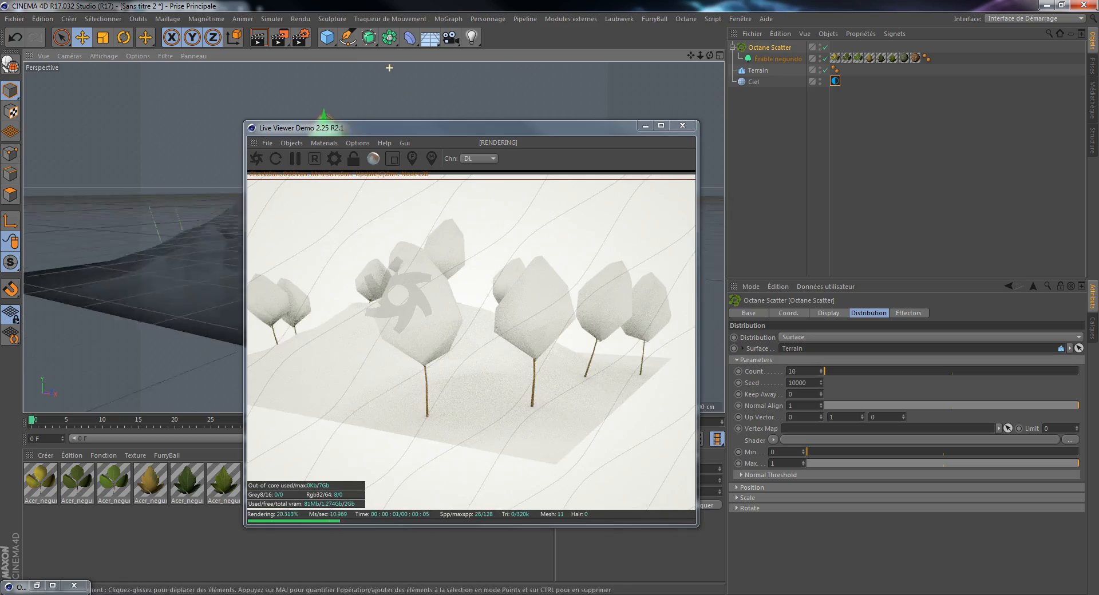
pyautogui.scroll(-5, 387, 68)
pyautogui.moveTo(691, 55); pyautogui.dragTo(563, 318)
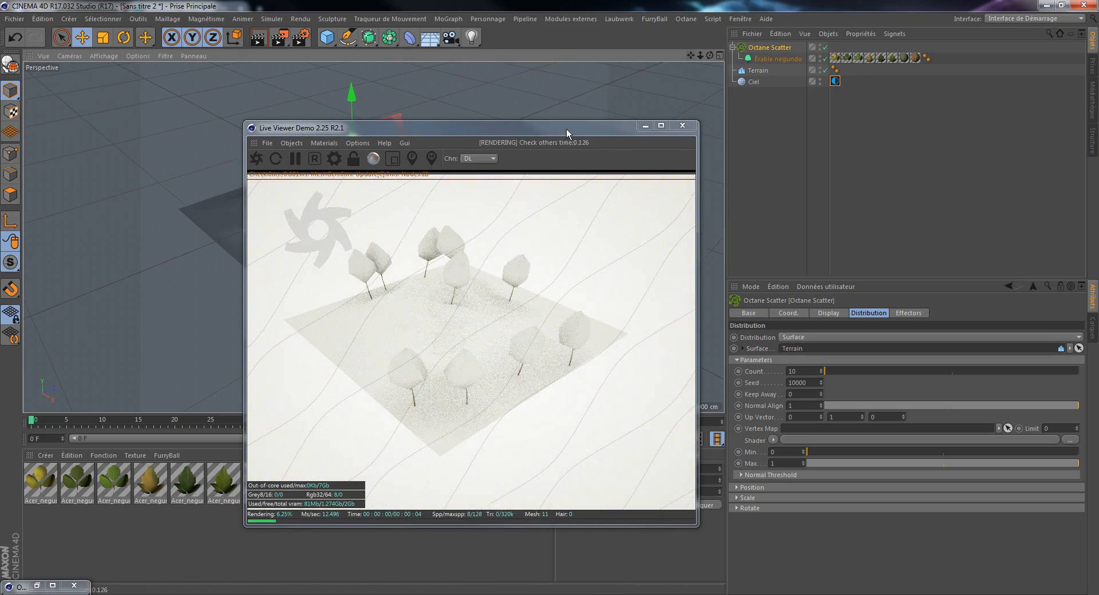
# Step: Raise the Octane Scatter count to 18610 and preview the dense forest in the live render
pyautogui.moveTo(566, 132); pyautogui.dragTo(544, 82)
pyautogui.moveTo(837, 369); pyautogui.dragTo(849, 371)
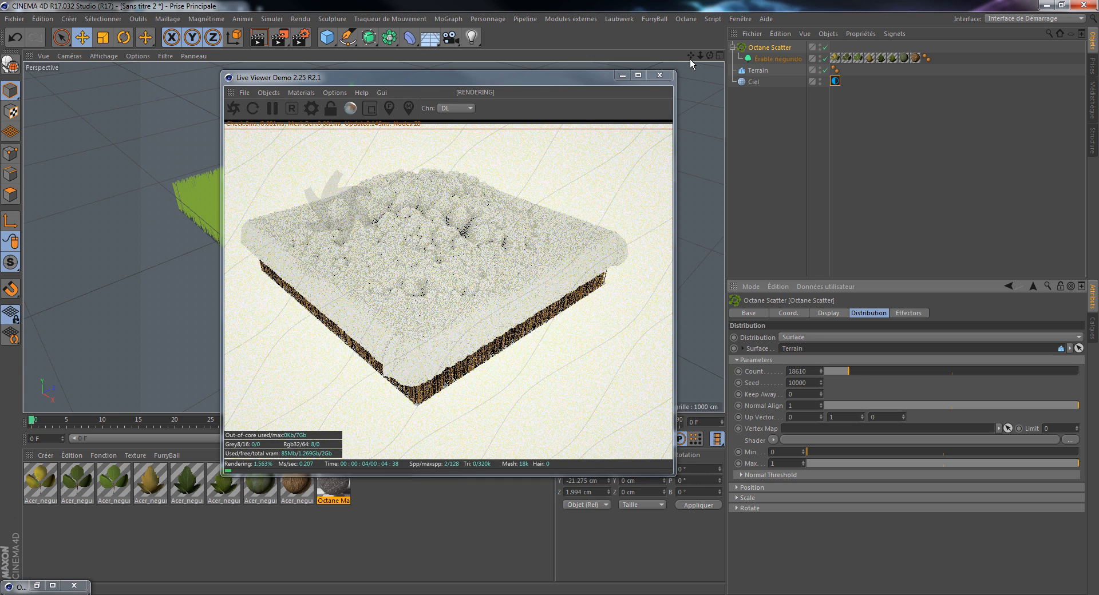
pyautogui.moveTo(700, 56); pyautogui.dragTo(702, 100)
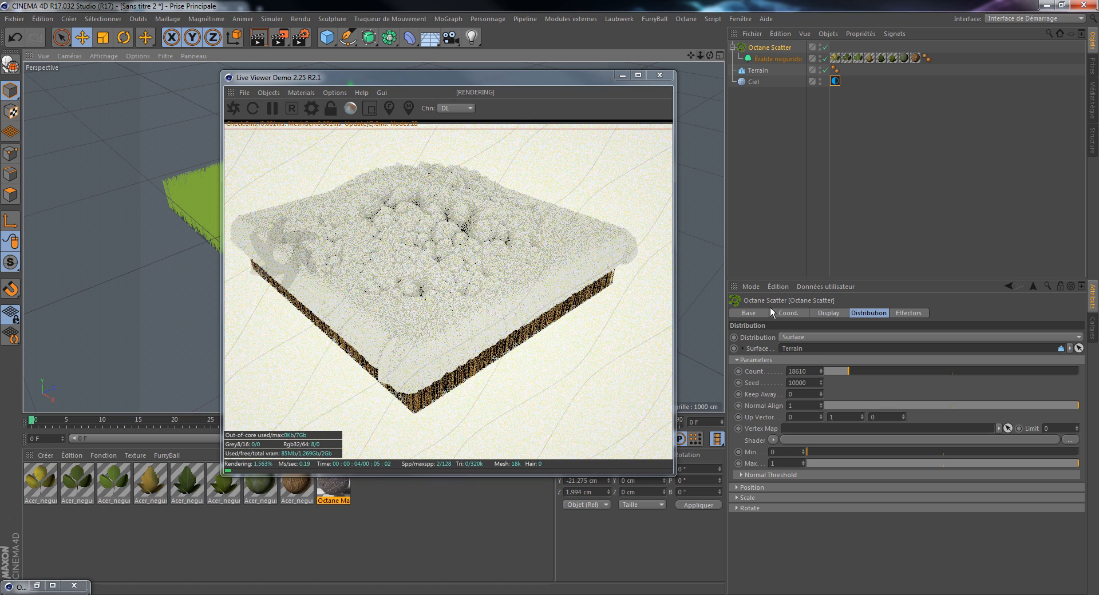
# Step: Set the Octane Scatter count to 15, check the sparser trees in the live render and close the Live Viewer
pyautogui.click(811, 372)
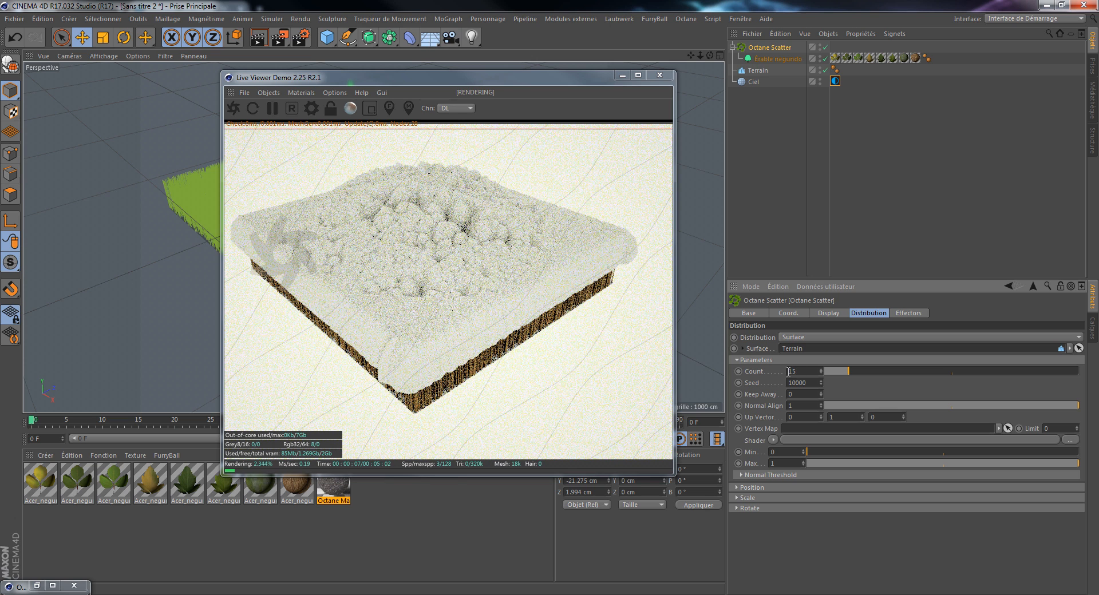
pyautogui.write('15')
pyautogui.press('Return')
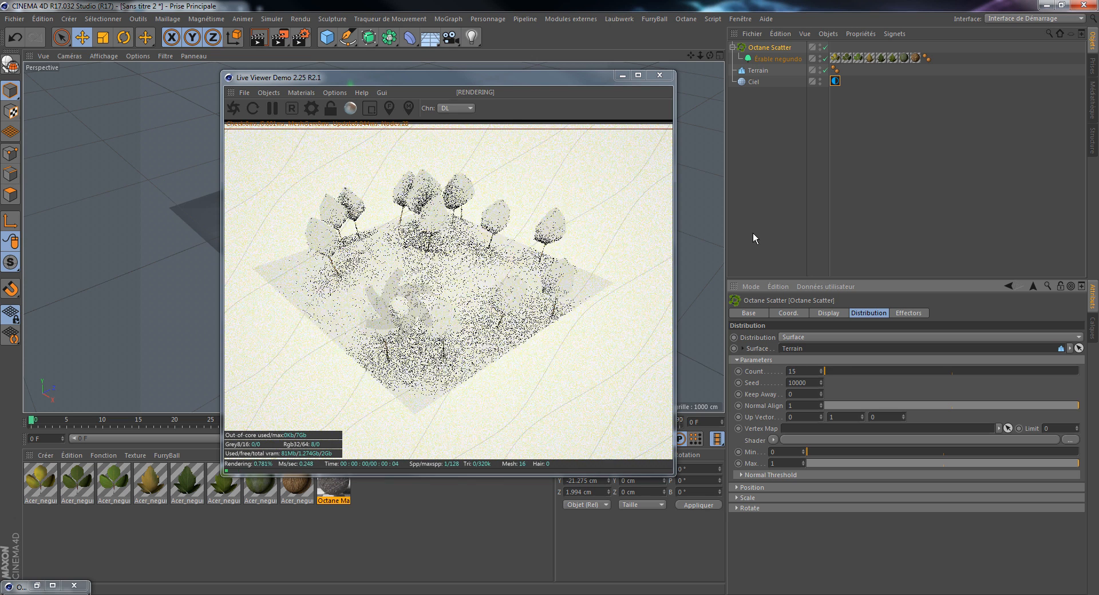
pyautogui.moveTo(709, 57)
pyautogui.mouseDown()
pyautogui.moveTo(689, 58)
pyautogui.moveTo(717, 56)
pyautogui.mouseUp()
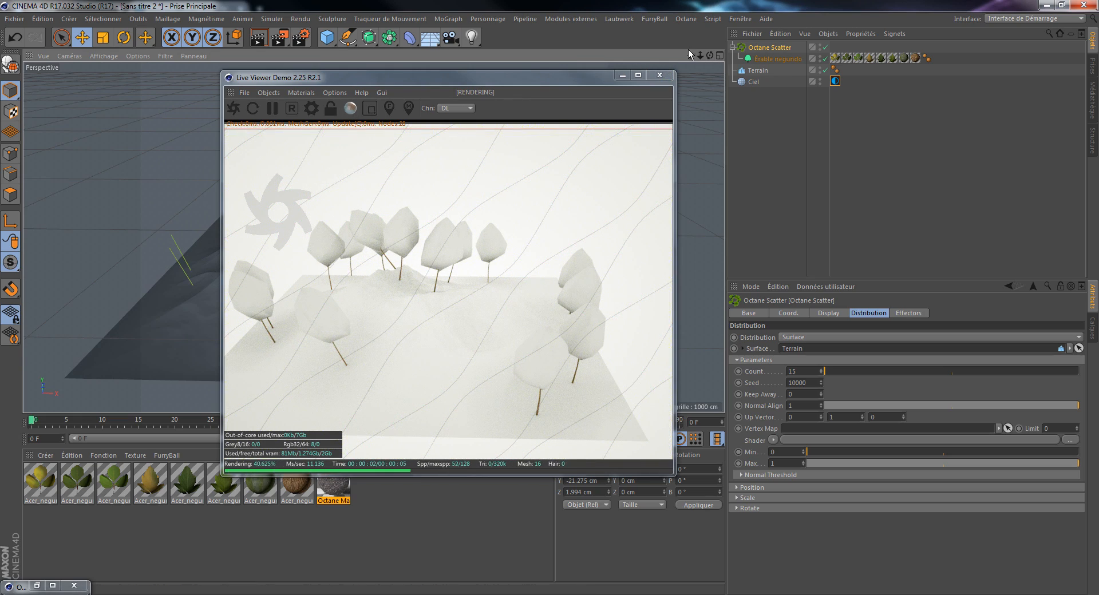
pyautogui.moveTo(691, 54); pyautogui.dragTo(693, 55)
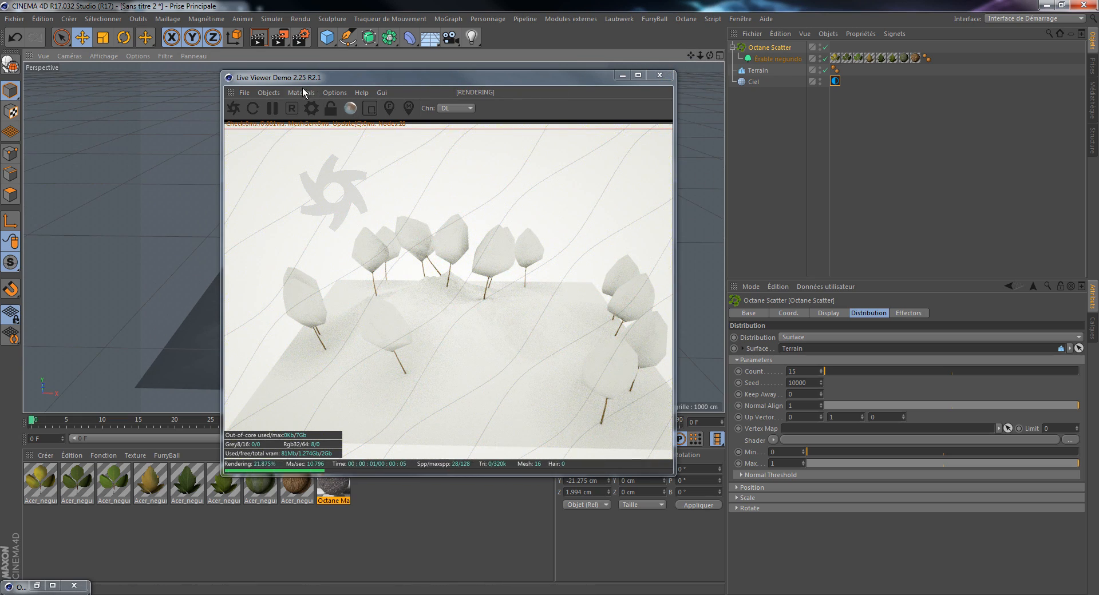
pyautogui.click(660, 75)
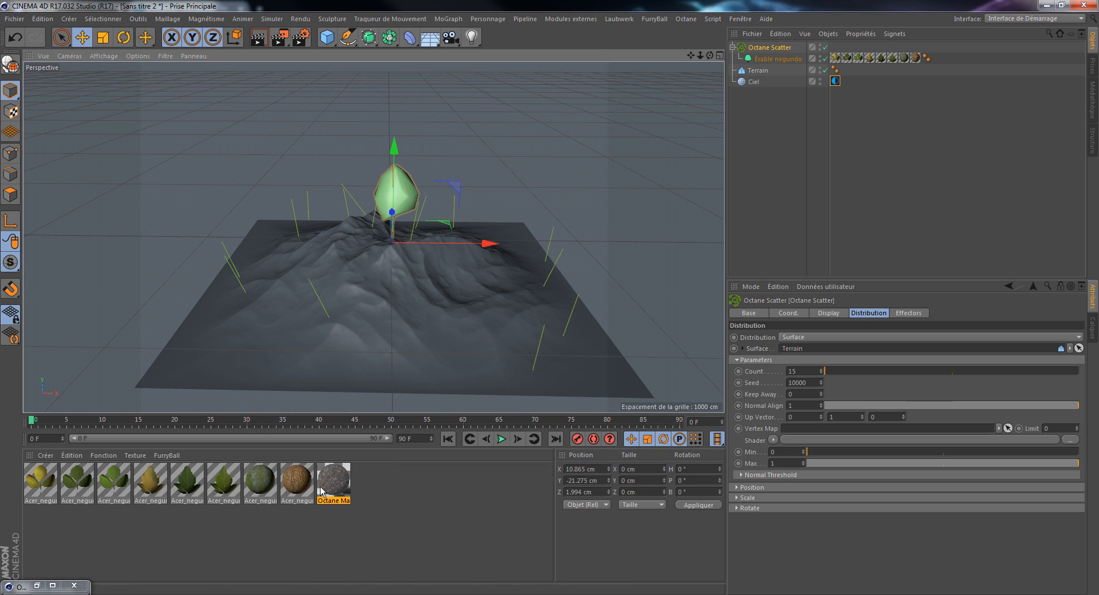
# Step: Apply the Octane Material to the Terrain object
pyautogui.moveTo(468, 379); pyautogui.dragTo(763, 69)
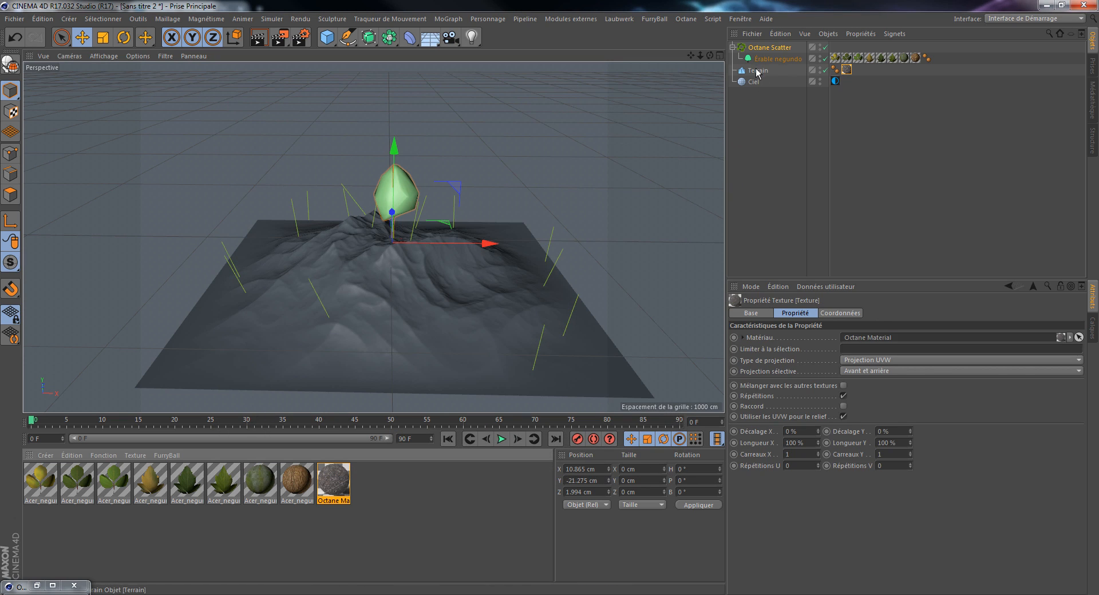
pyautogui.moveTo(701, 53); pyautogui.dragTo(619, 34)
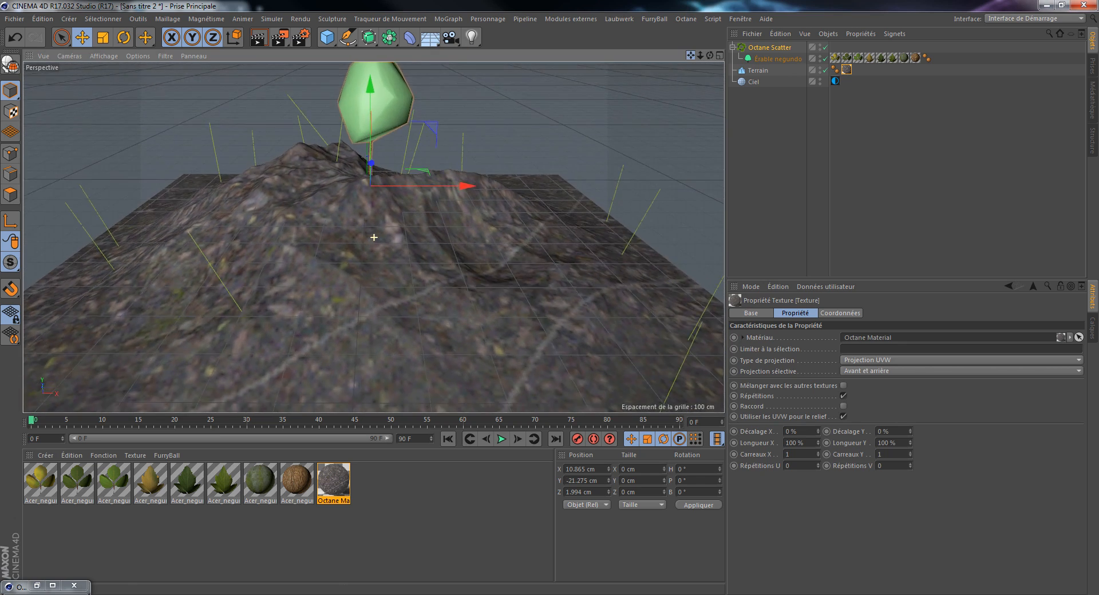
# Step: Review the output and anti-aliasing render settings, then render the scene in the Picture Viewer and minimize it
pyautogui.click(300, 37)
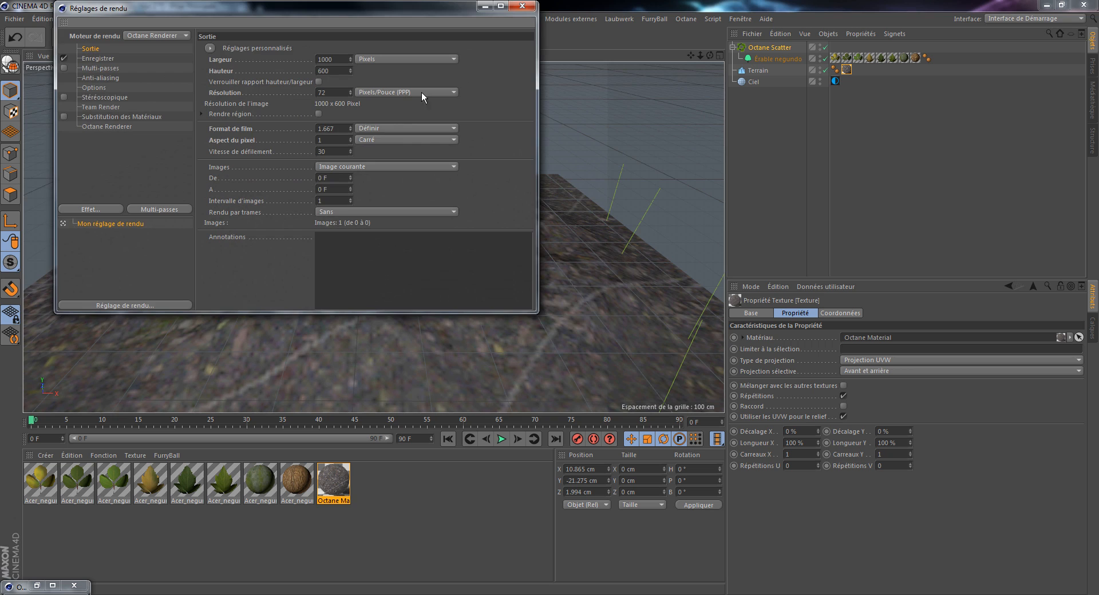
pyautogui.click(110, 78)
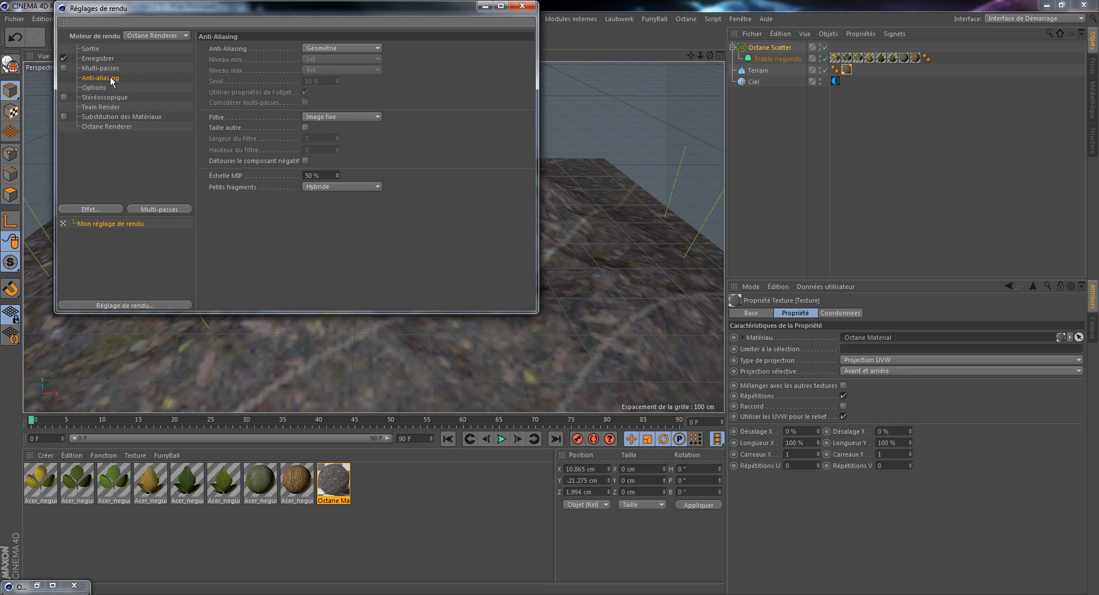
pyautogui.click(525, 8)
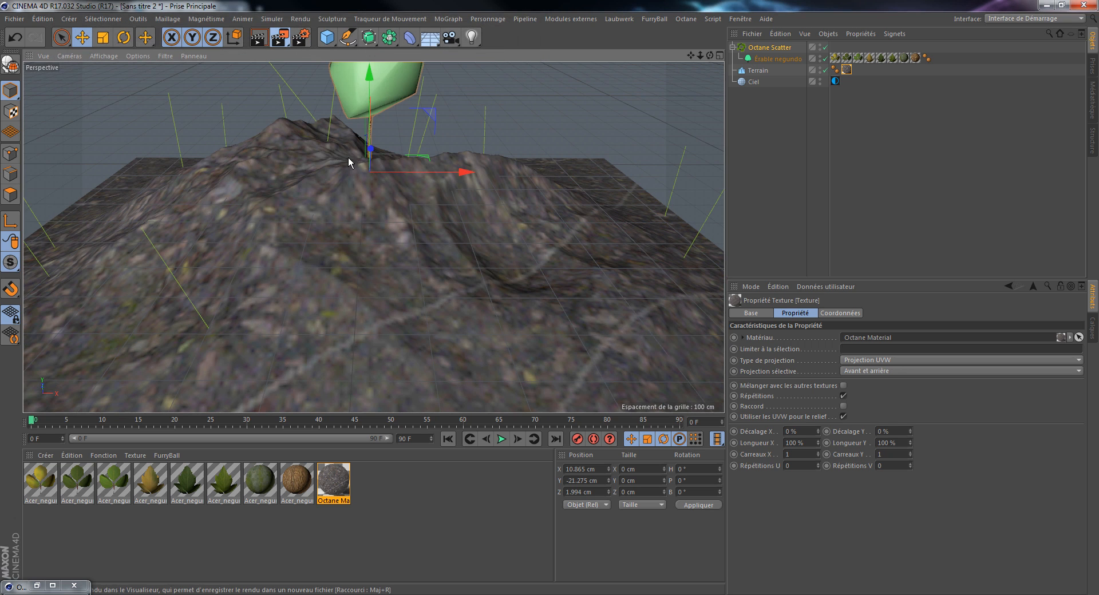
pyautogui.hotkey('shift', 'r')
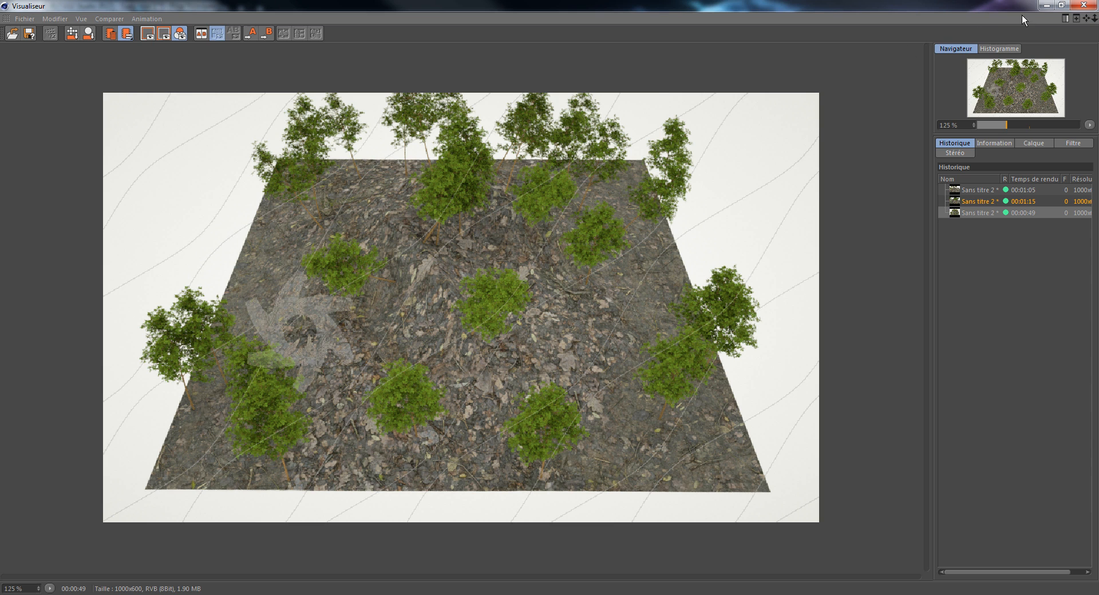
pyautogui.click(1046, 6)
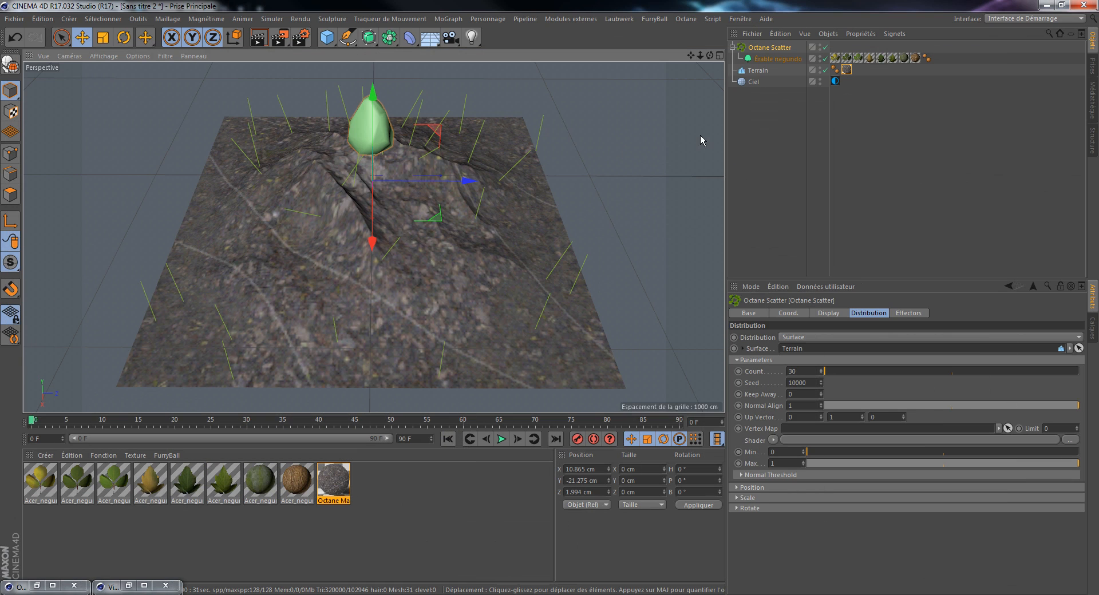
# Step: Delete the Acer negundo materials and the Octane Scatter object with its nested plant
pyautogui.moveTo(296, 522); pyautogui.dragTo(39, 482)
pyautogui.press('Delete')
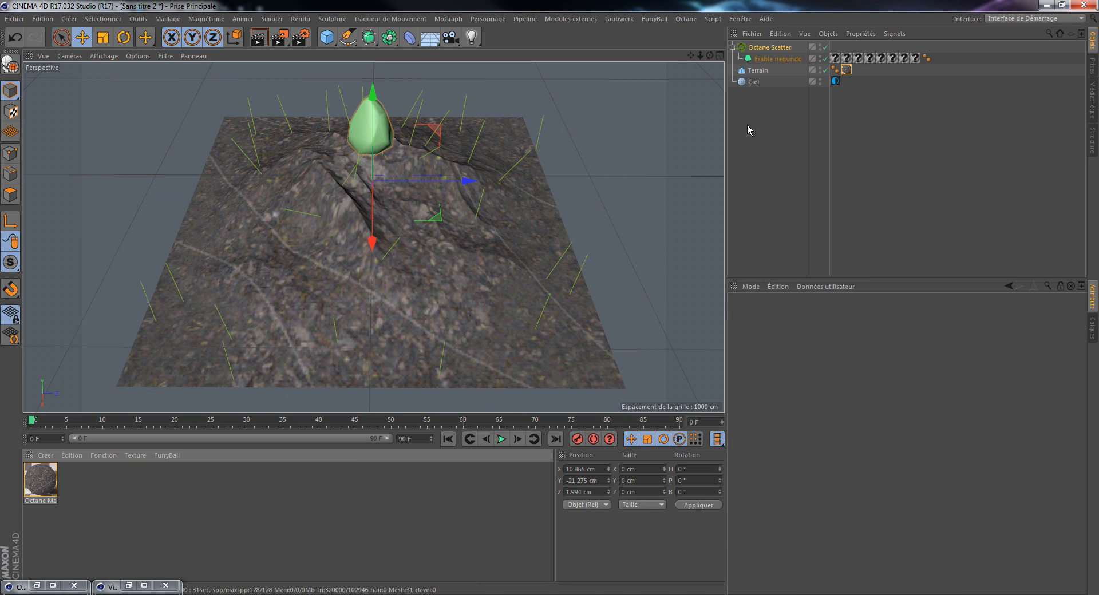
pyautogui.click(769, 48)
pyautogui.press('Delete')
pyautogui.moveTo(710, 56)
pyautogui.mouseDown()
pyautogui.moveTo(687, 72)
pyautogui.moveTo(682, 63)
pyautogui.moveTo(704, 71)
pyautogui.moveTo(736, 54)
pyautogui.moveTo(705, 77)
pyautogui.moveTo(694, 57)
pyautogui.moveTo(642, 52)
pyautogui.moveTo(705, 54)
pyautogui.mouseUp()
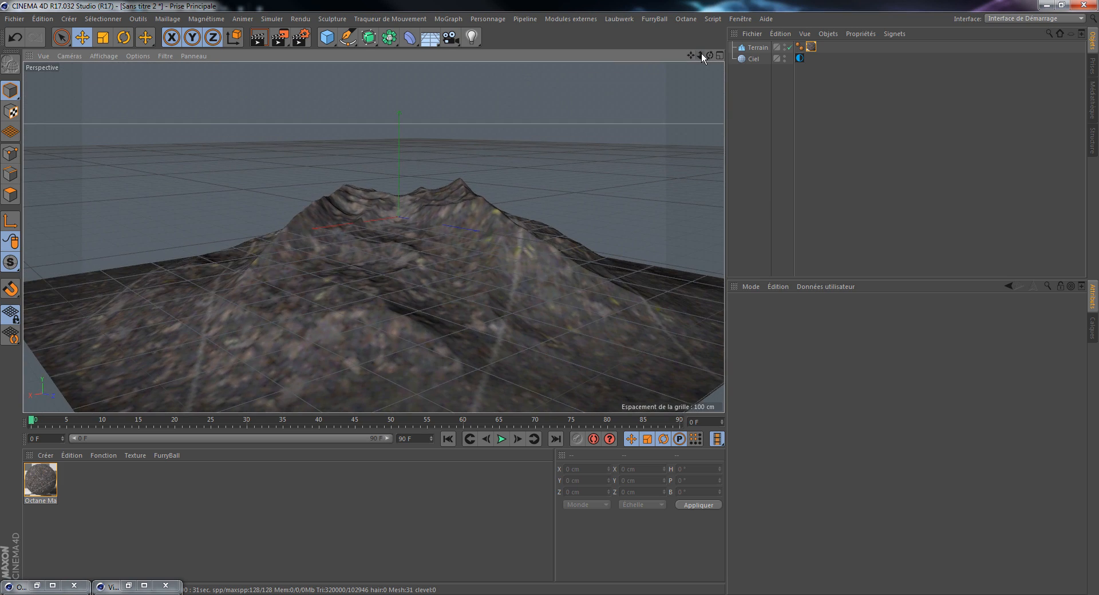